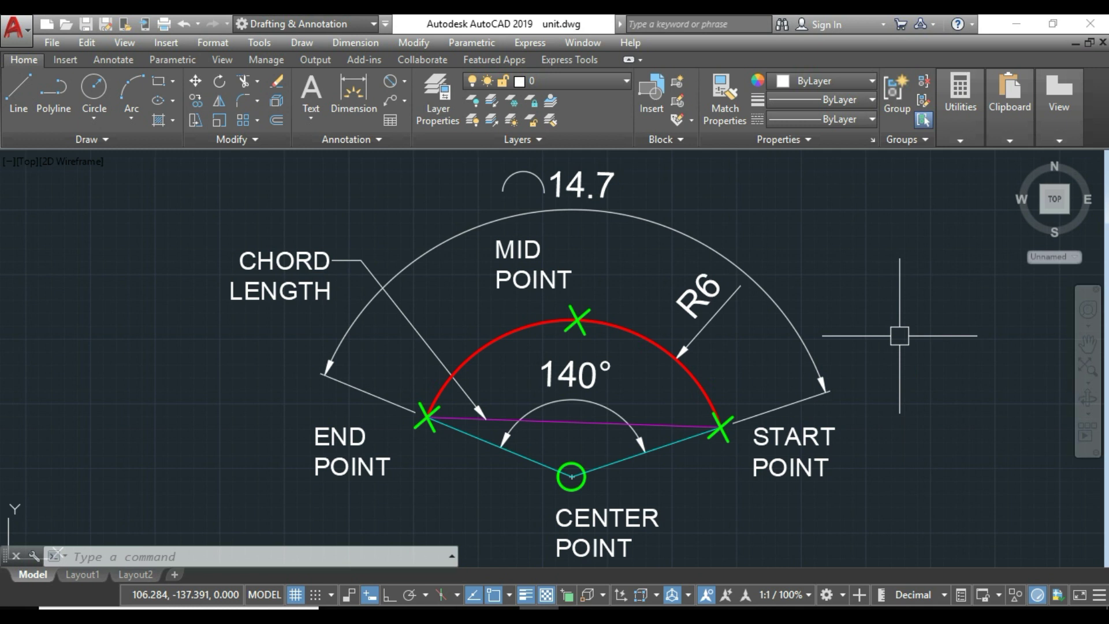
Nudge the view and show the Arc methods list, 3-Point through Continue, beside the arc diagram.
middle_click_drag(654, 401, 663, 401)
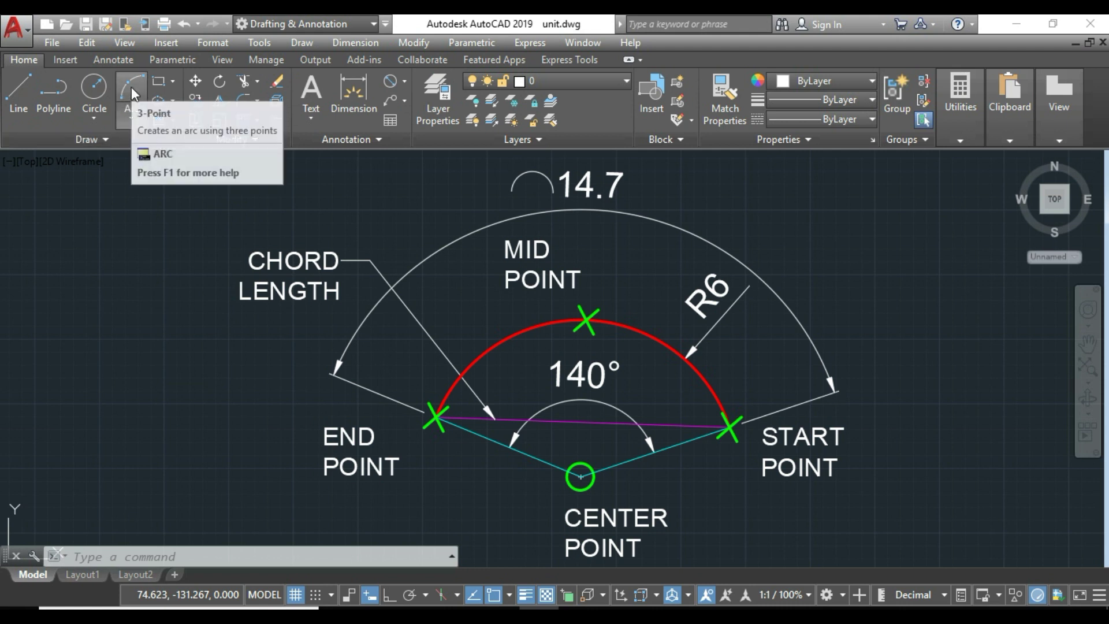
left_click(126, 119)
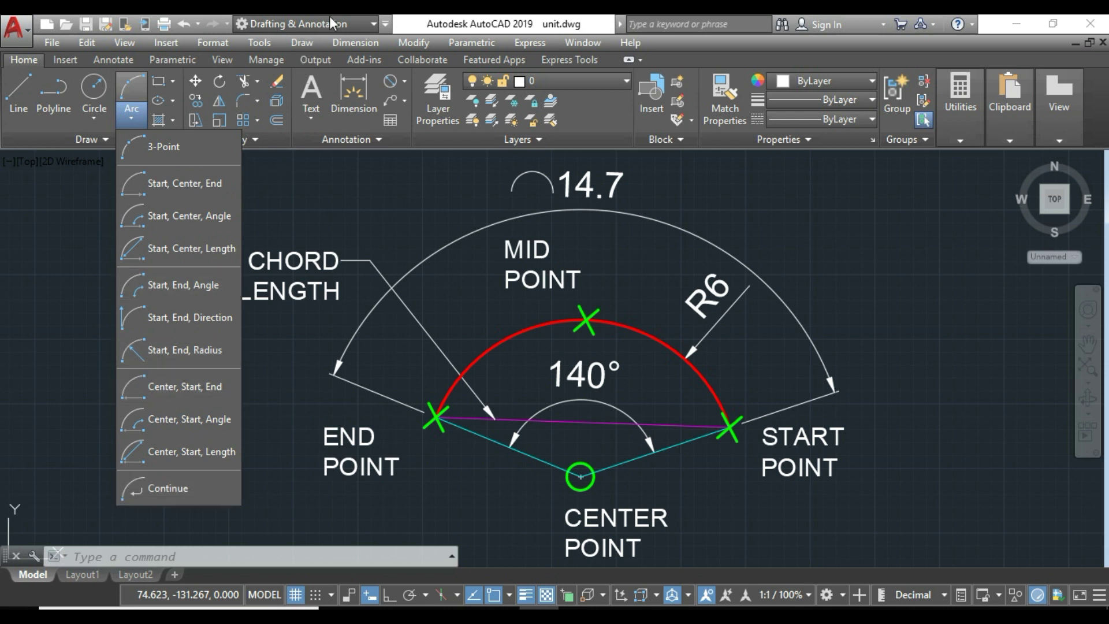
Close the Arc methods list and browse the Draw menu's commands without choosing one.
left_click(416, 22)
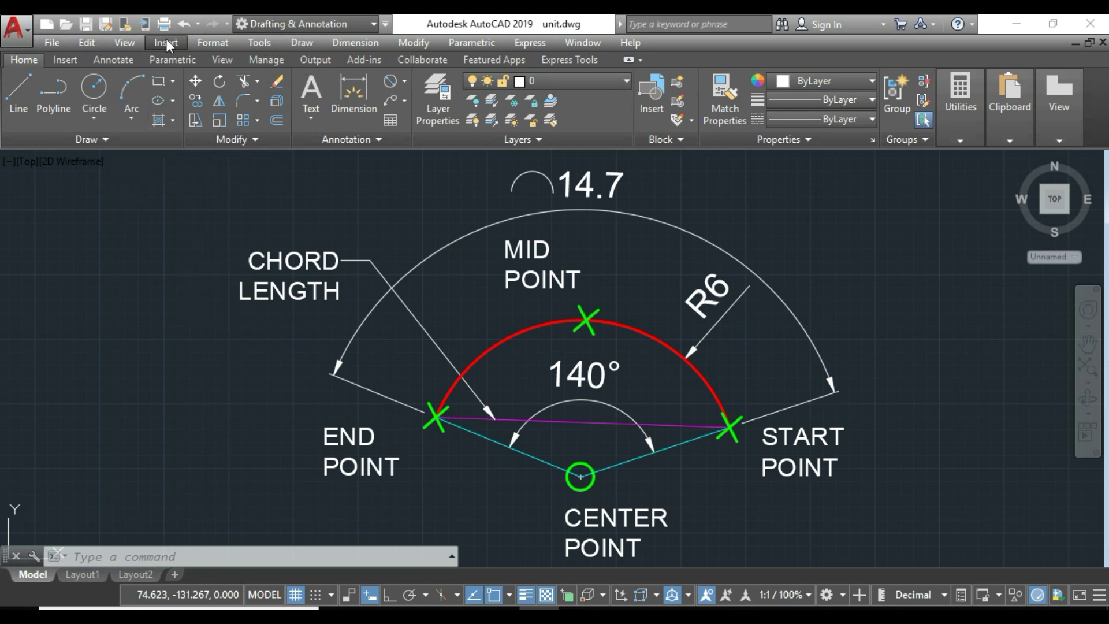
left_click(298, 41)
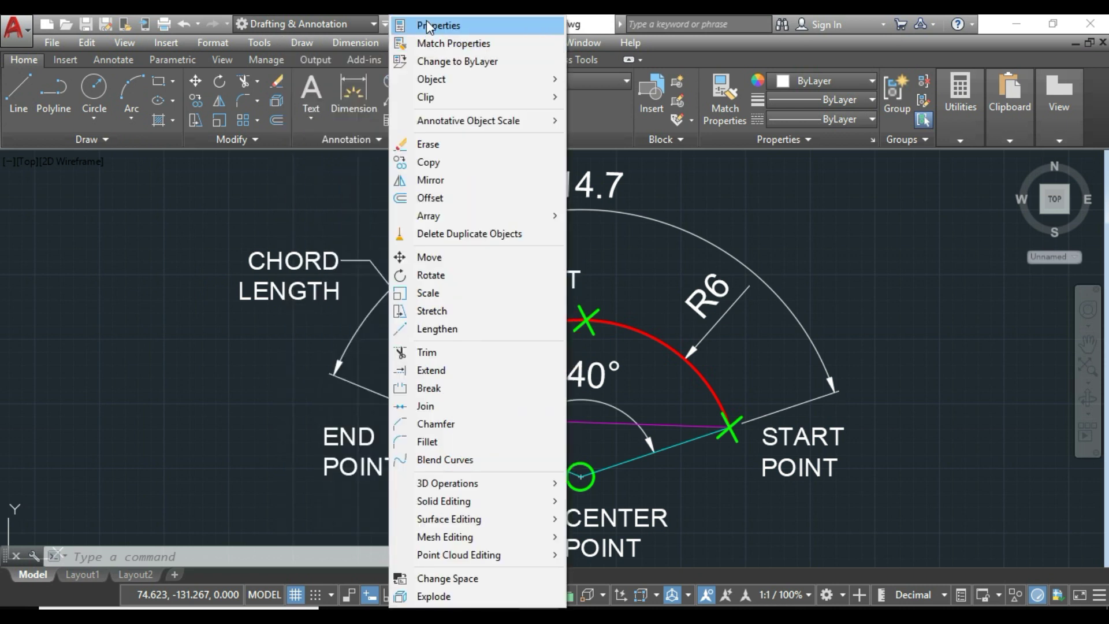
left_click(580, 26)
type("A")
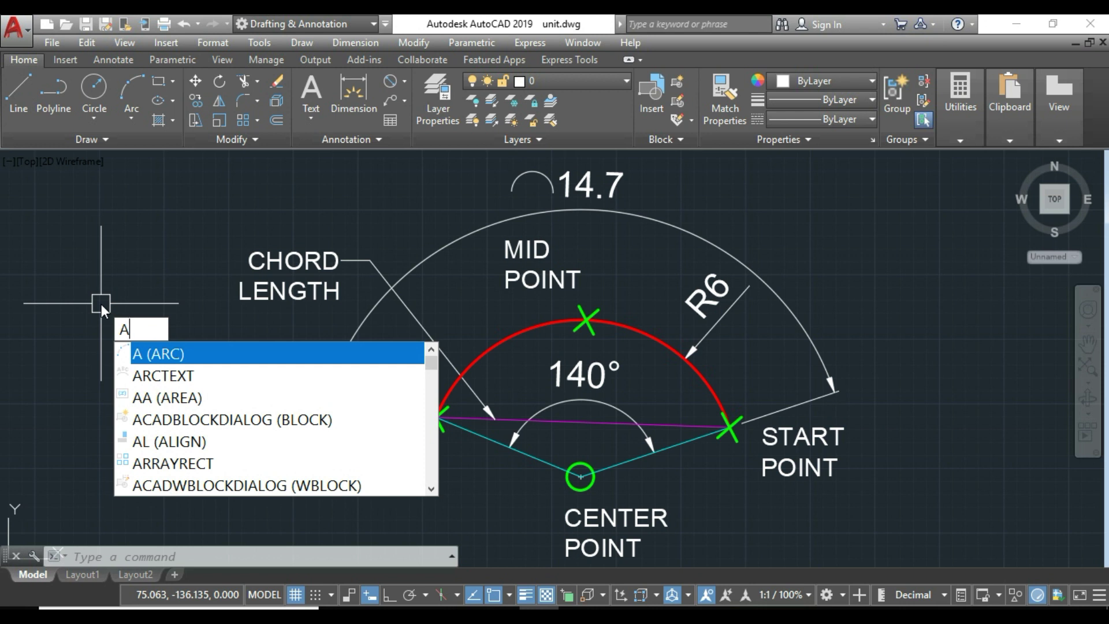
Cancel the half-entered command and stray selection window, nudge the view, and redisplay the Arc methods.
key("Escape")
key("Escape")
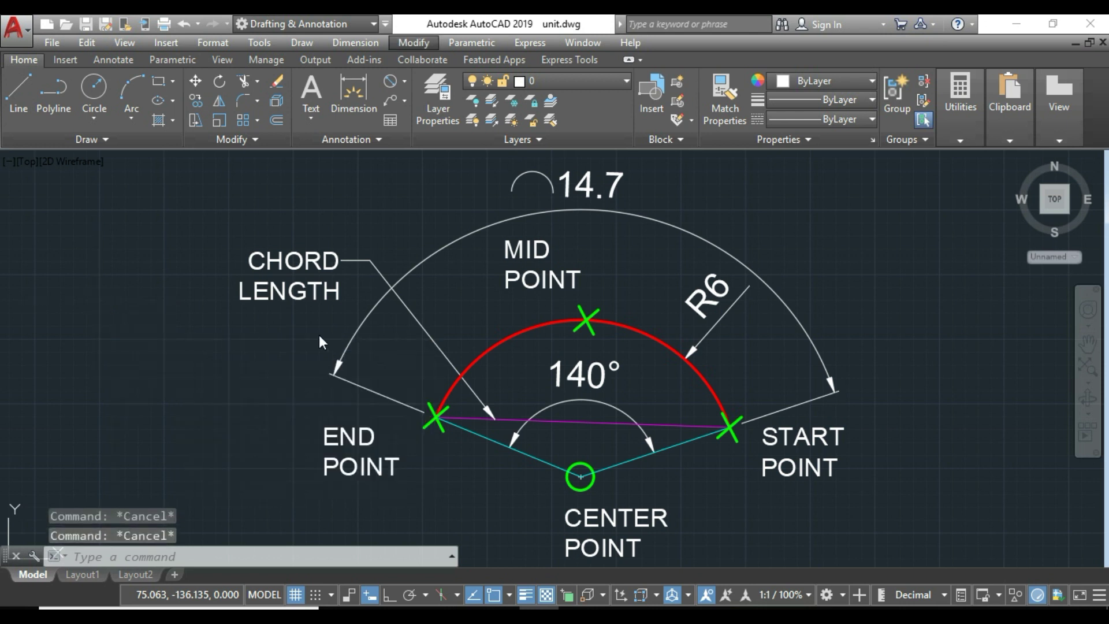
left_click(317, 341)
key("Escape")
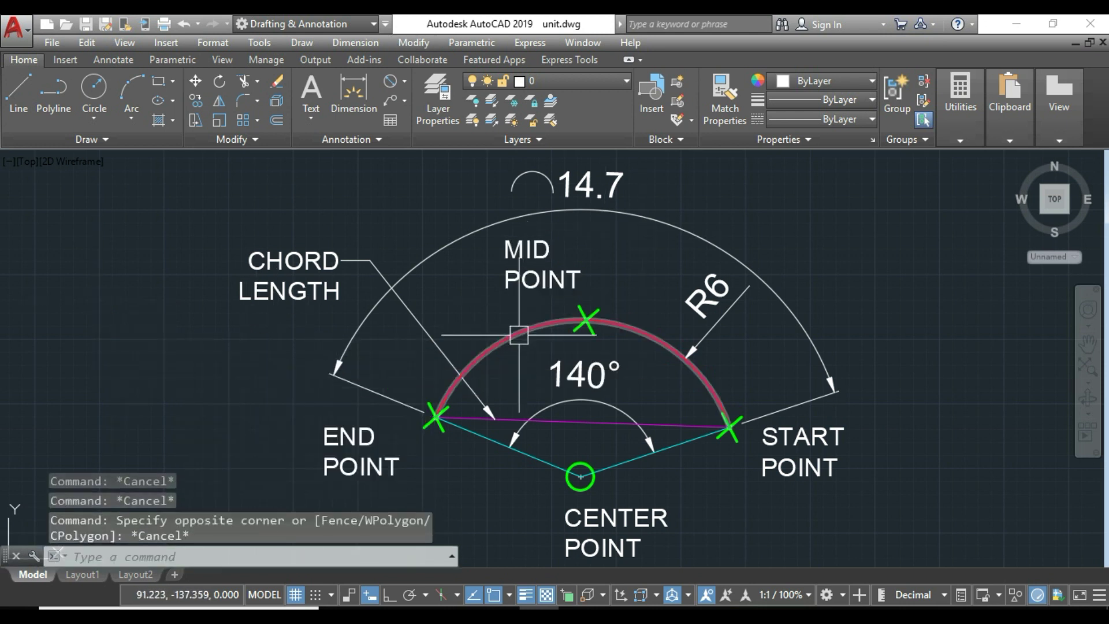
middle_click_drag(517, 328, 537, 336)
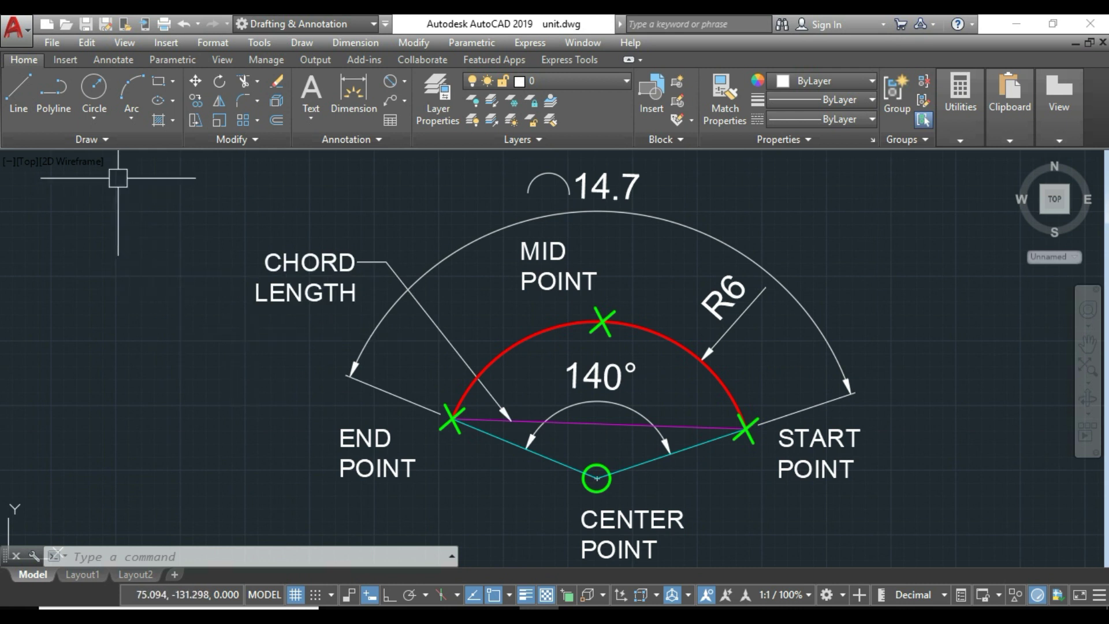
left_click(130, 121)
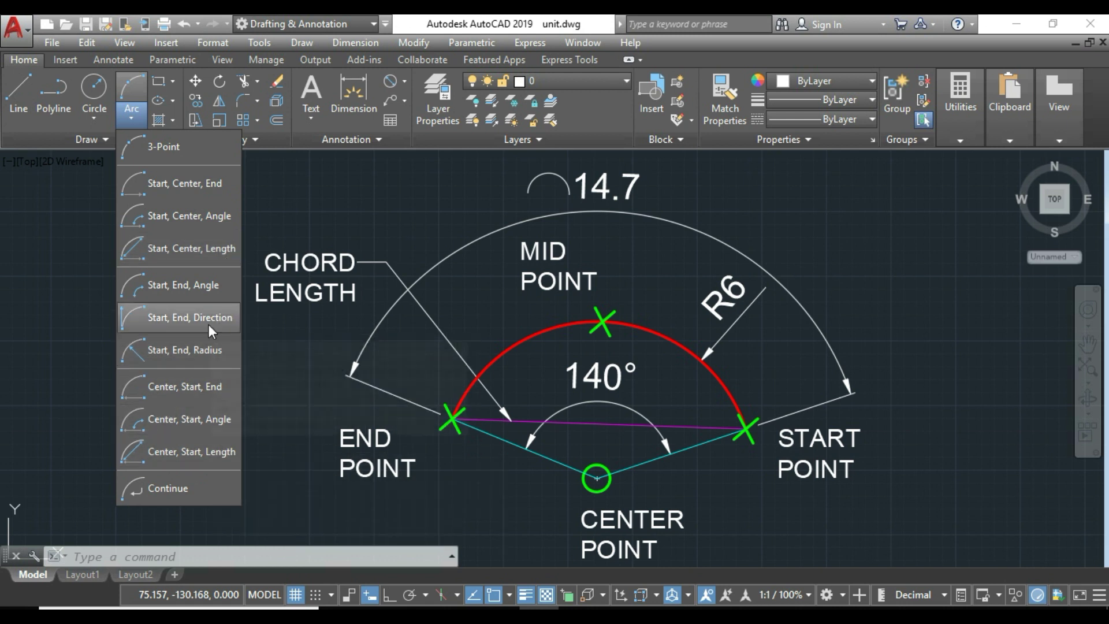
Dismiss the Arc list and select the red arc to show its grips and Red, 0.30 mm properties.
left_click(411, 22)
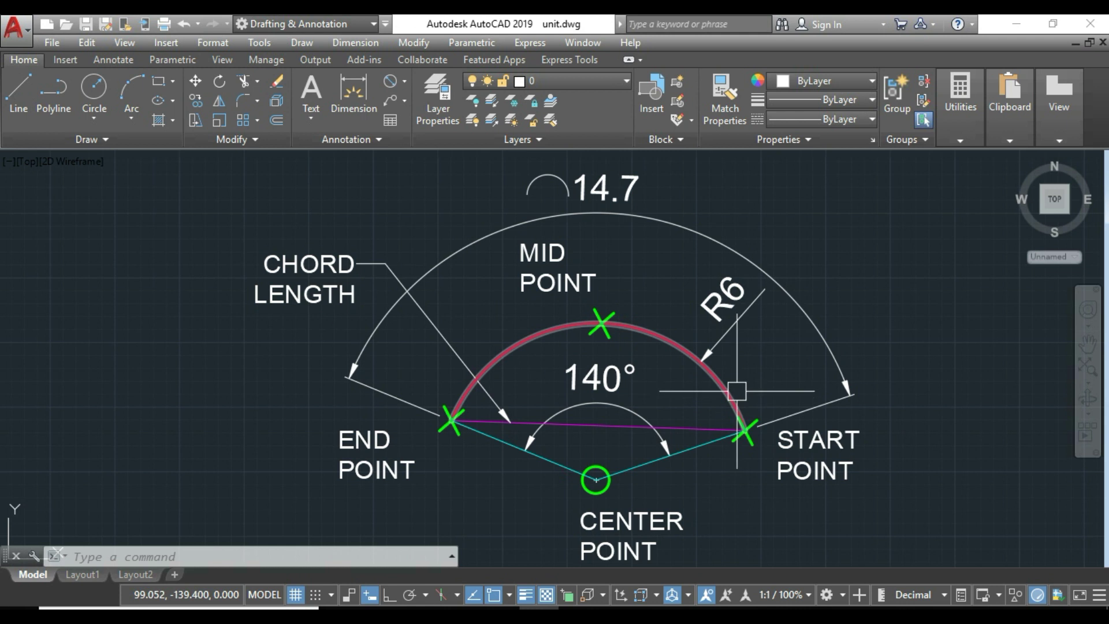
left_click(717, 381)
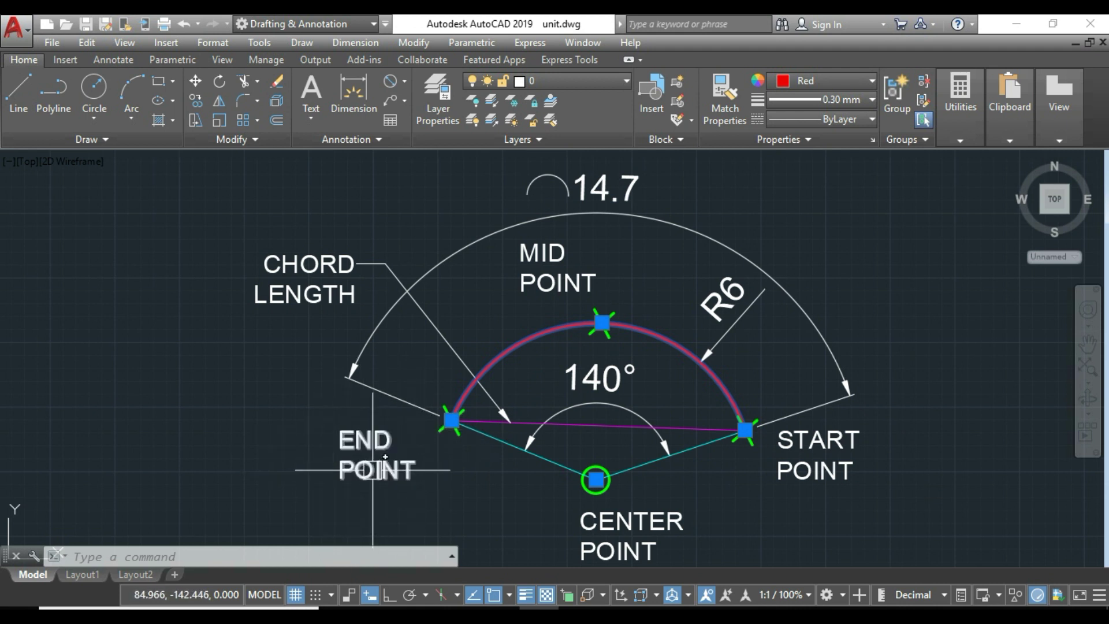
left_click(373, 470)
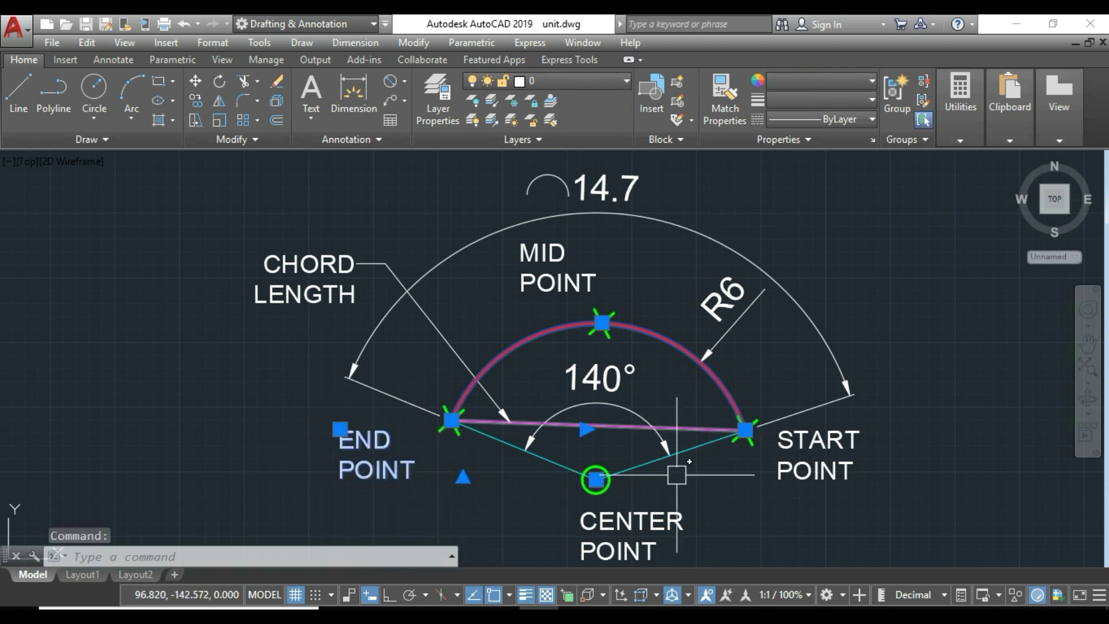
key("Escape")
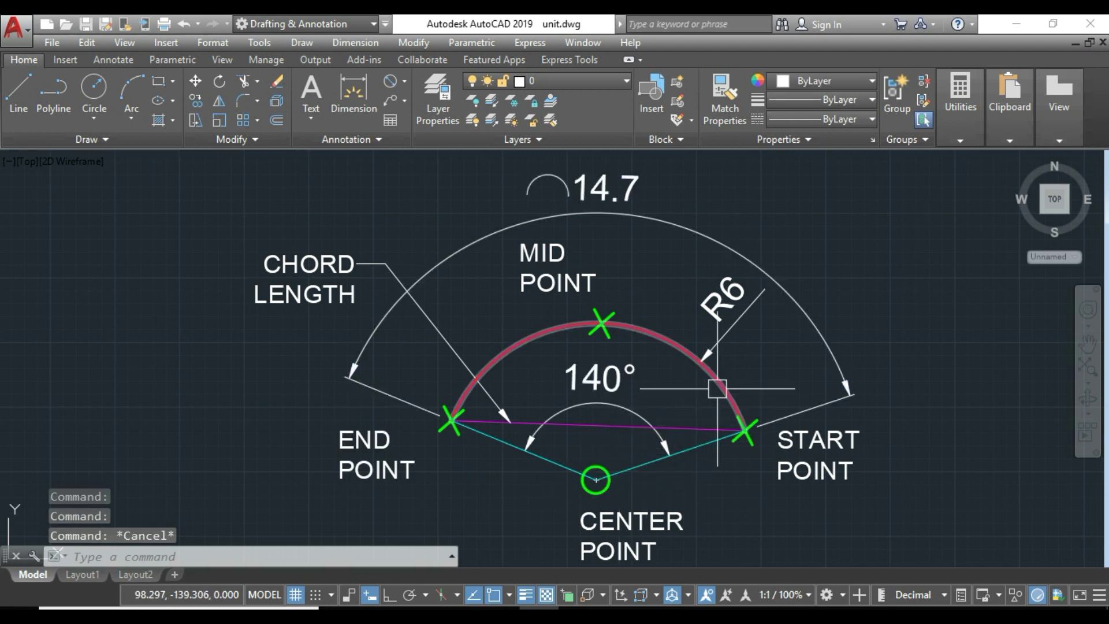
left_click(716, 383)
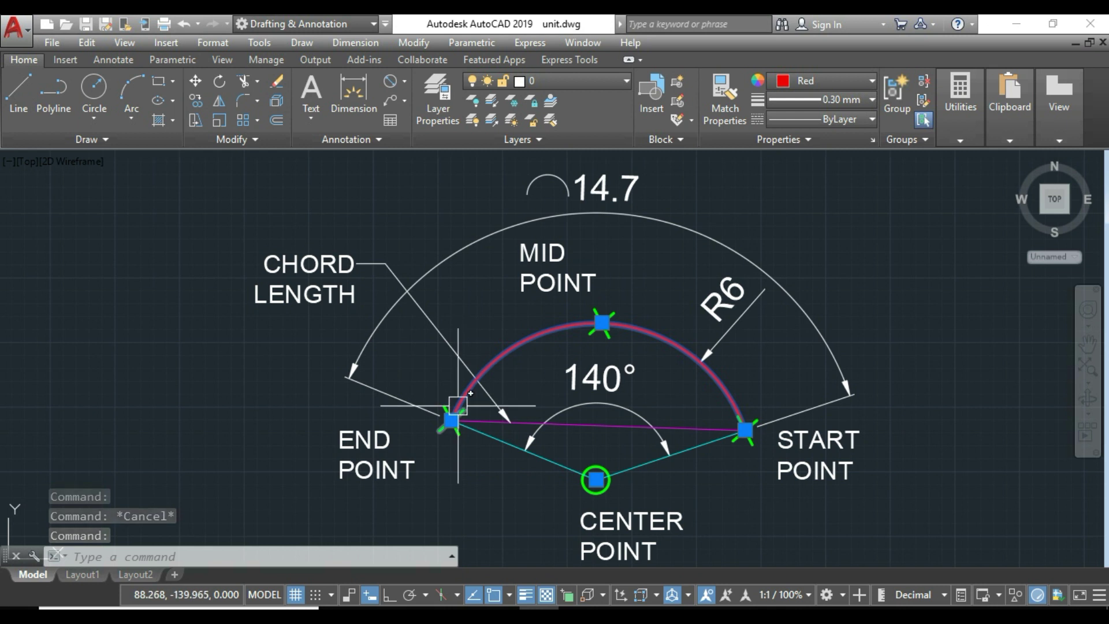
mouse_move(511, 345)
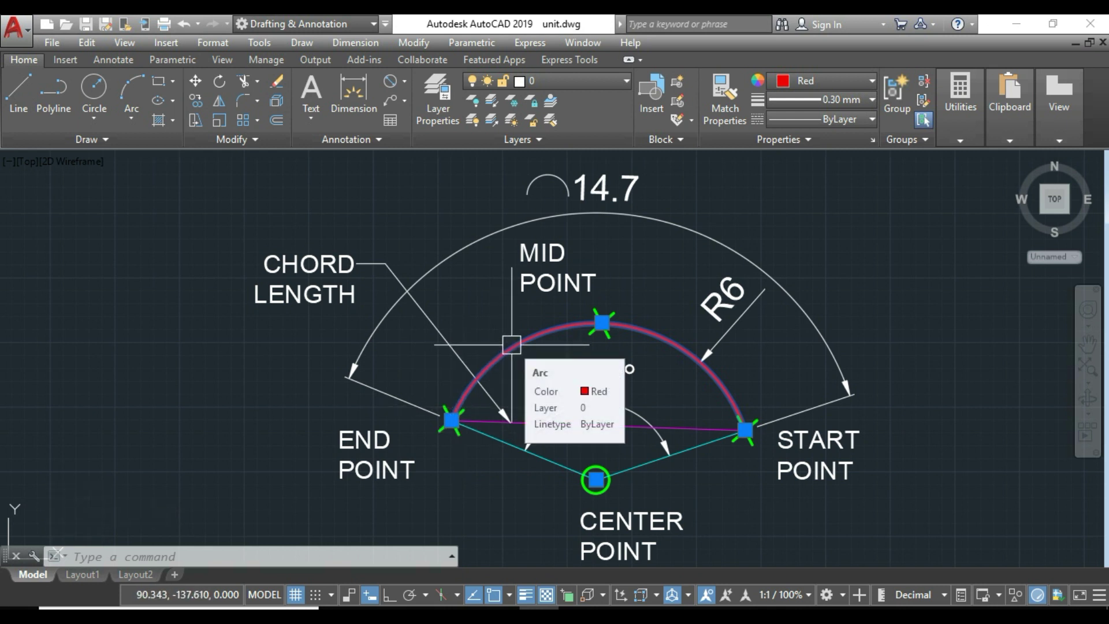
key("Escape")
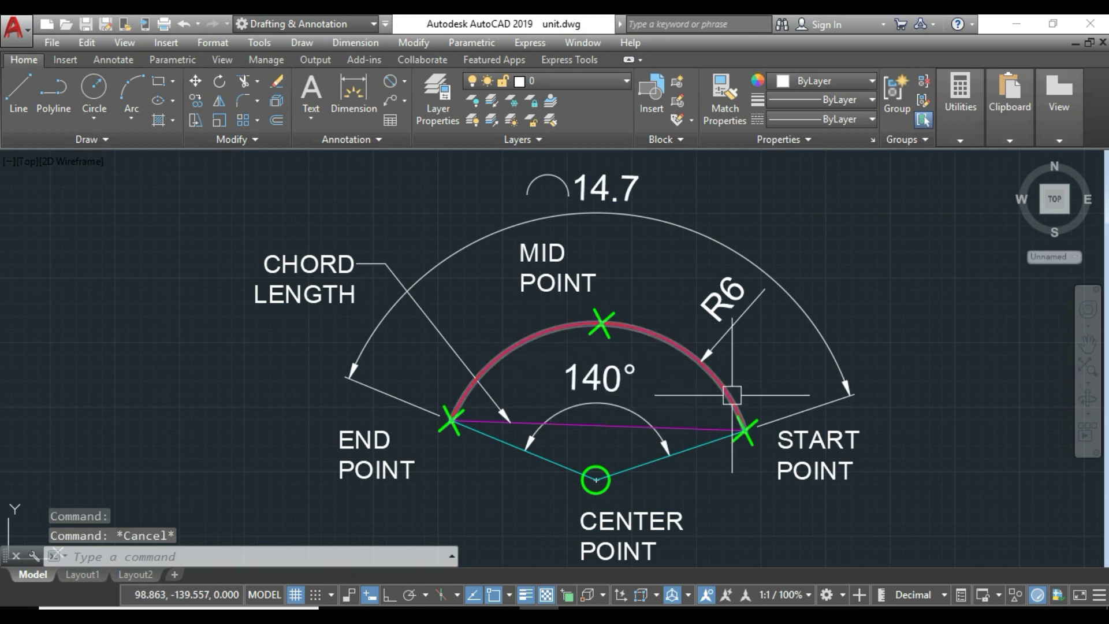
left_click(731, 394)
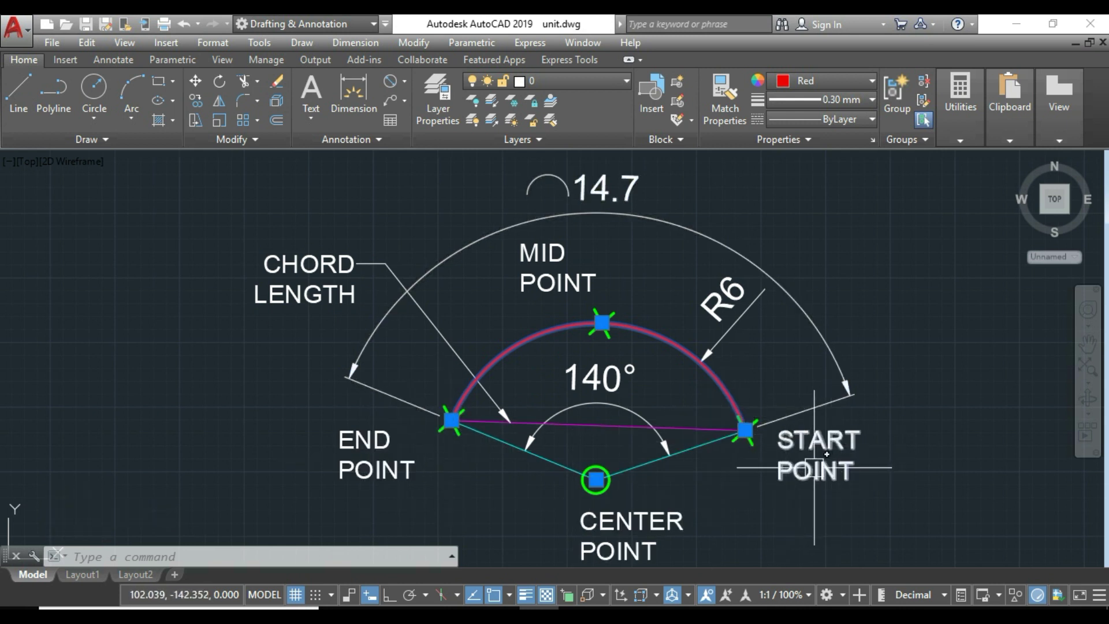
key("Escape")
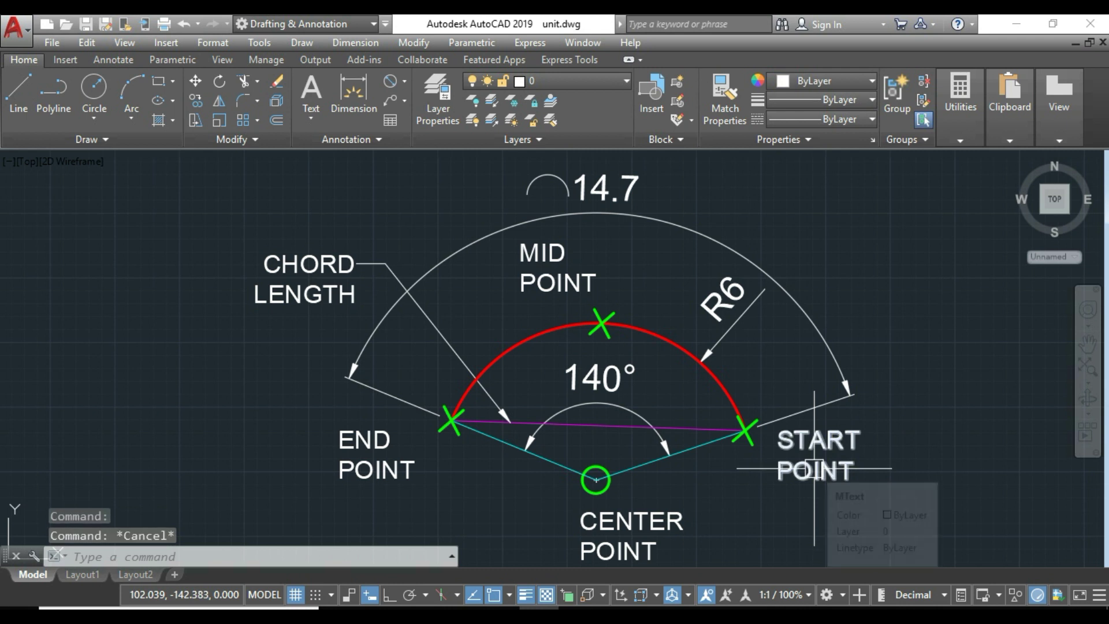
key("Escape")
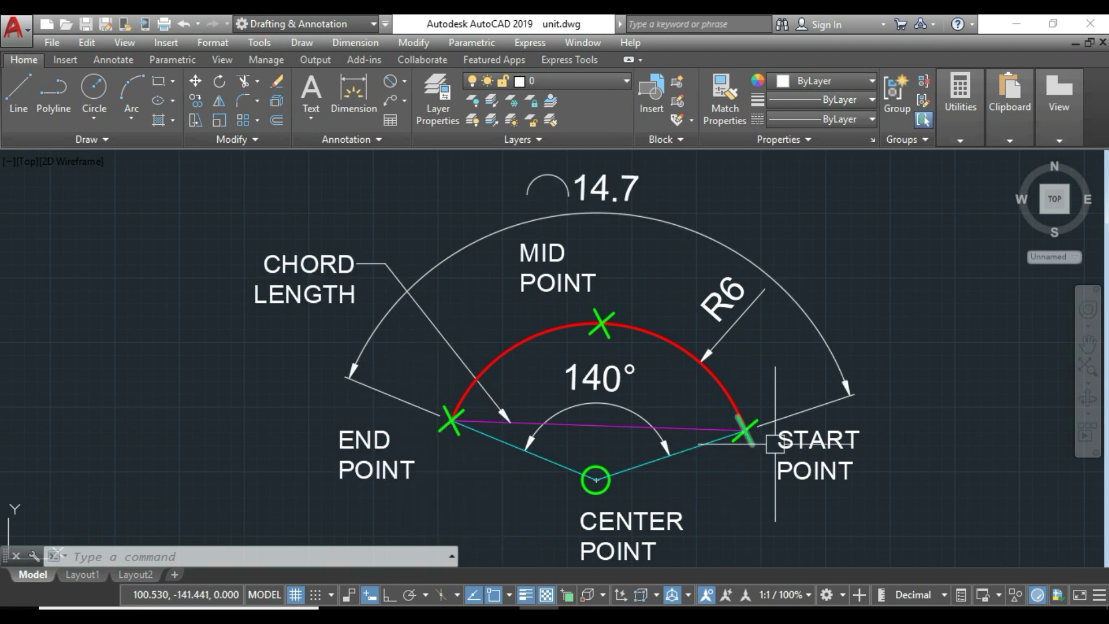
left_click(704, 379)
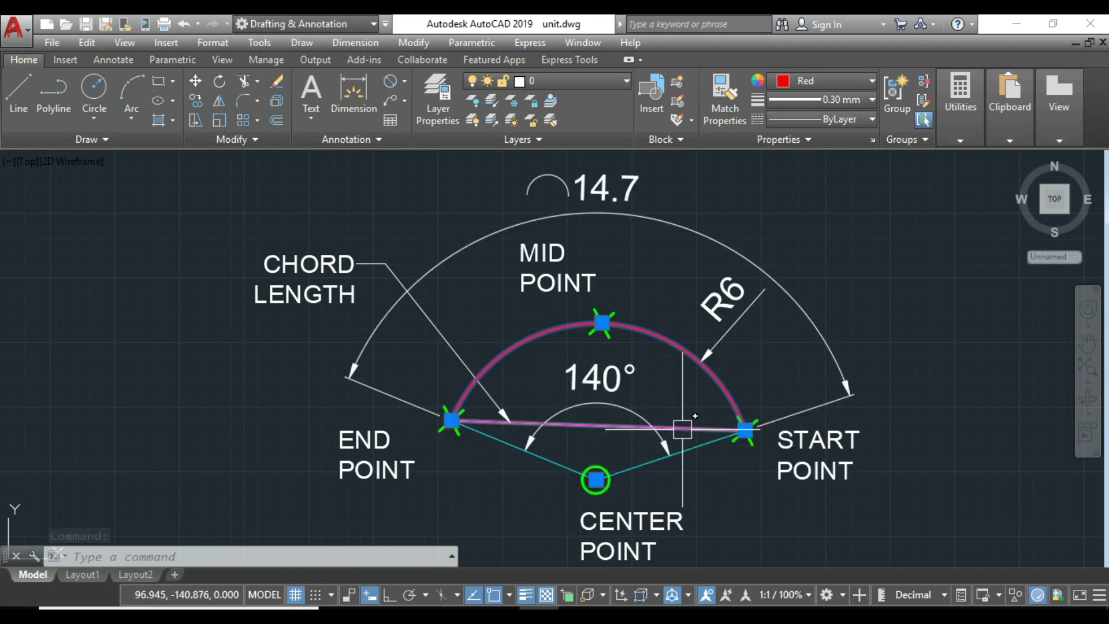
key("Escape")
left_click(507, 444)
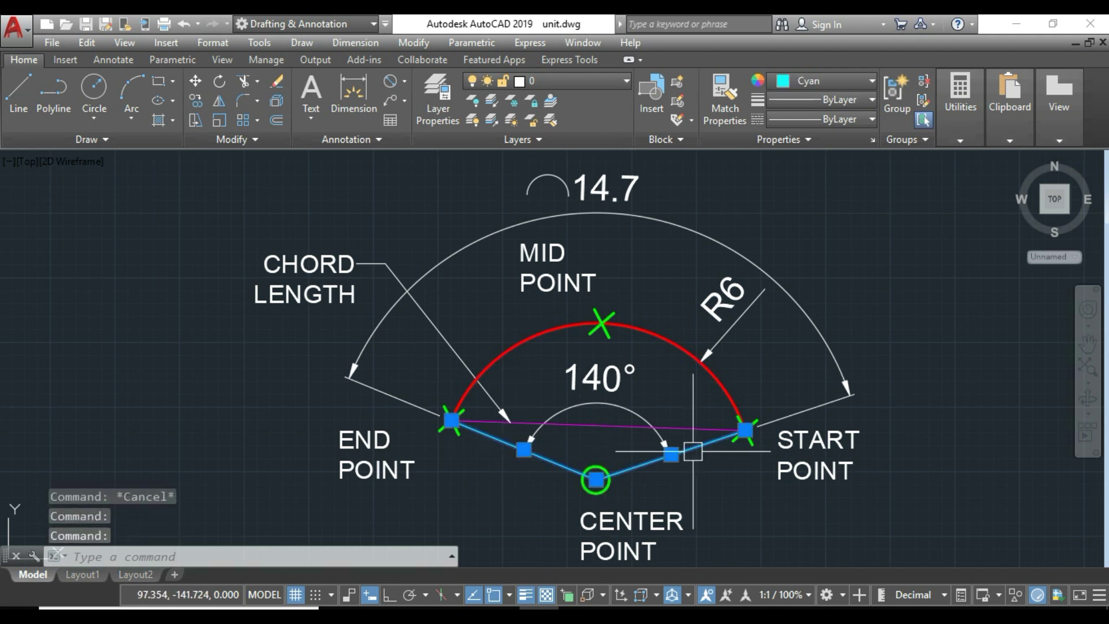
left_click(630, 392)
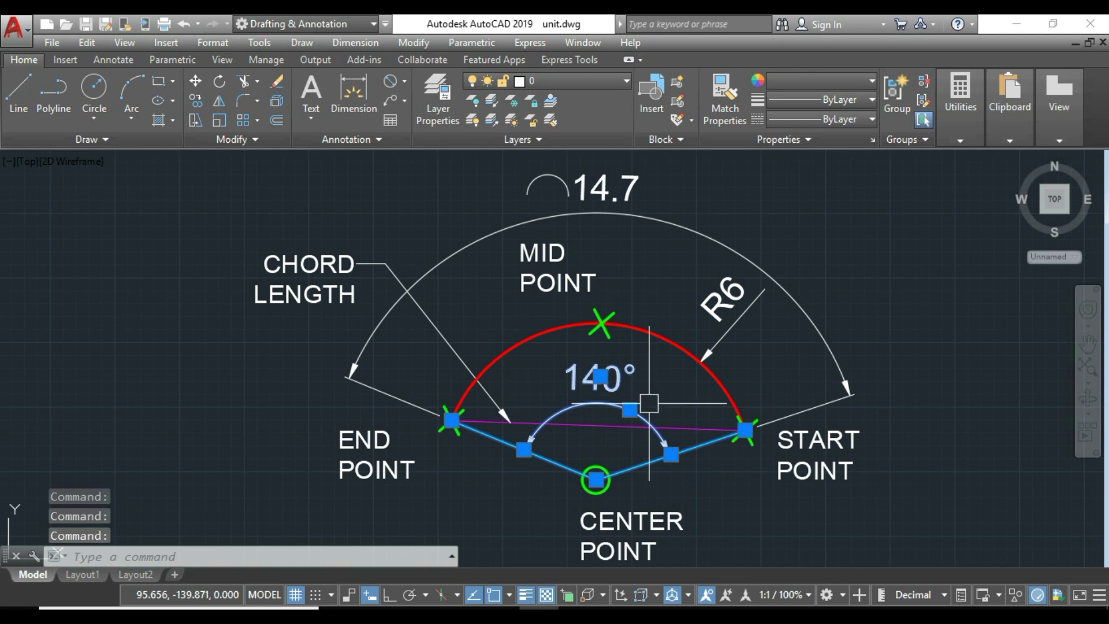
key("Escape")
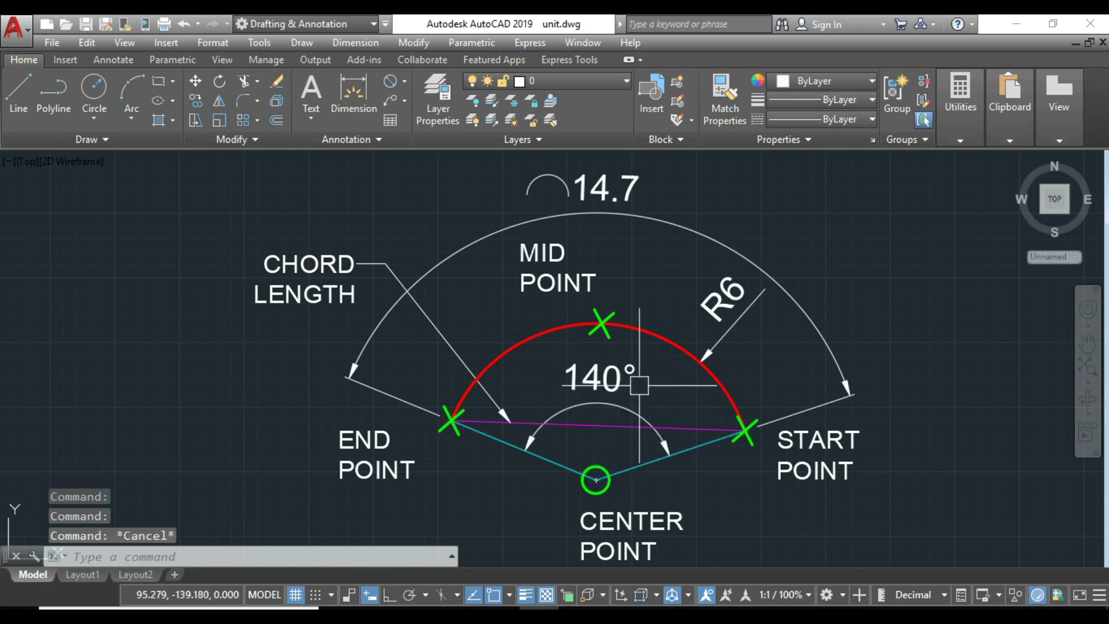
left_click(656, 335)
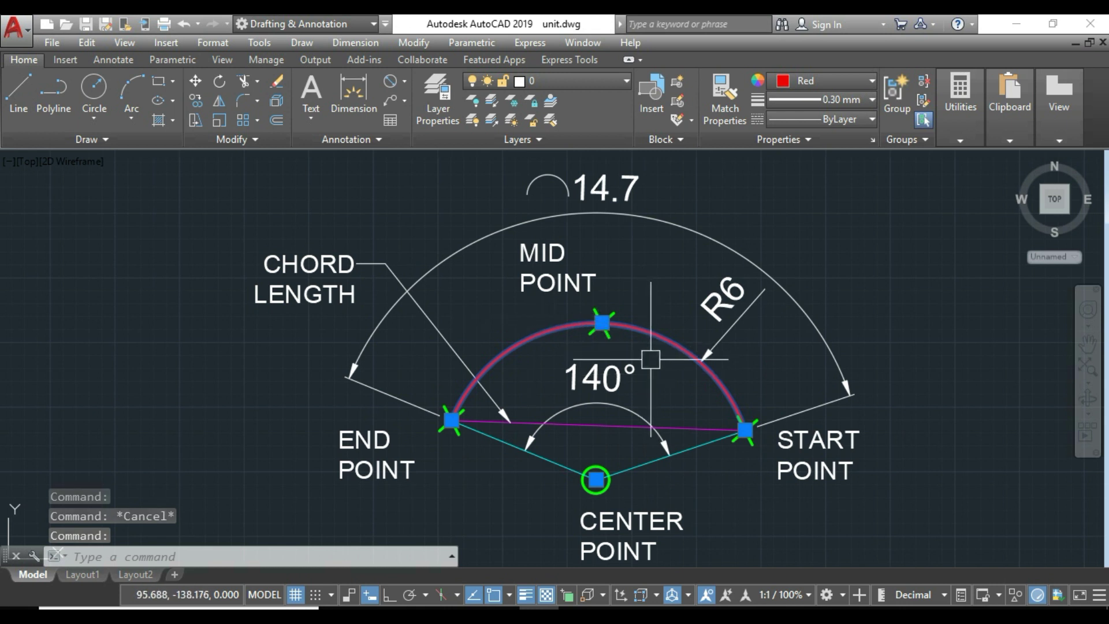
key("Escape")
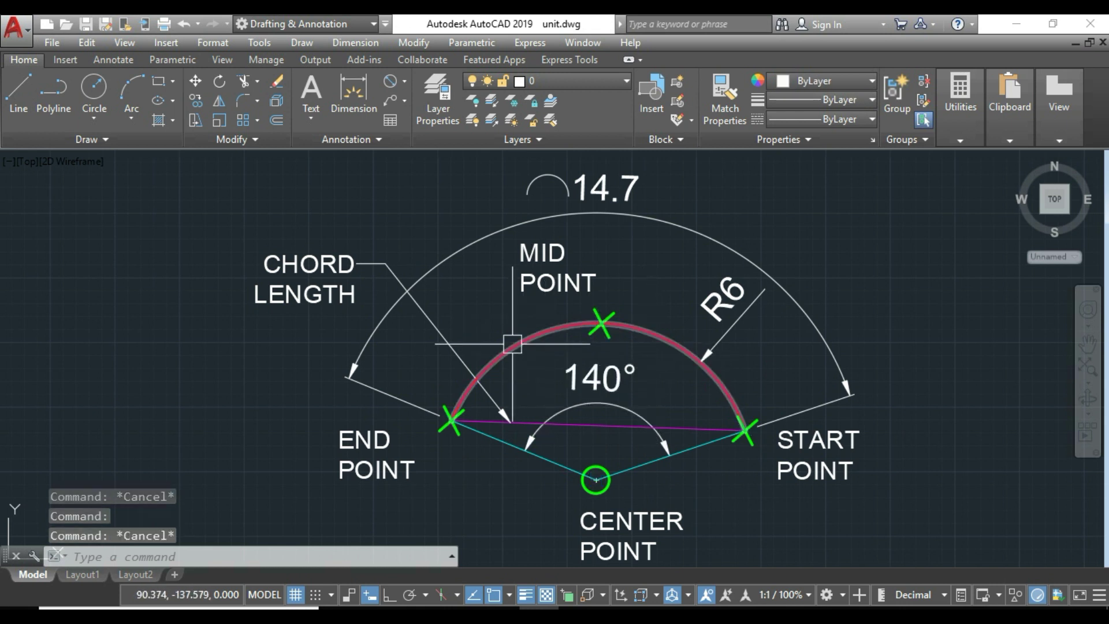
left_click(514, 344)
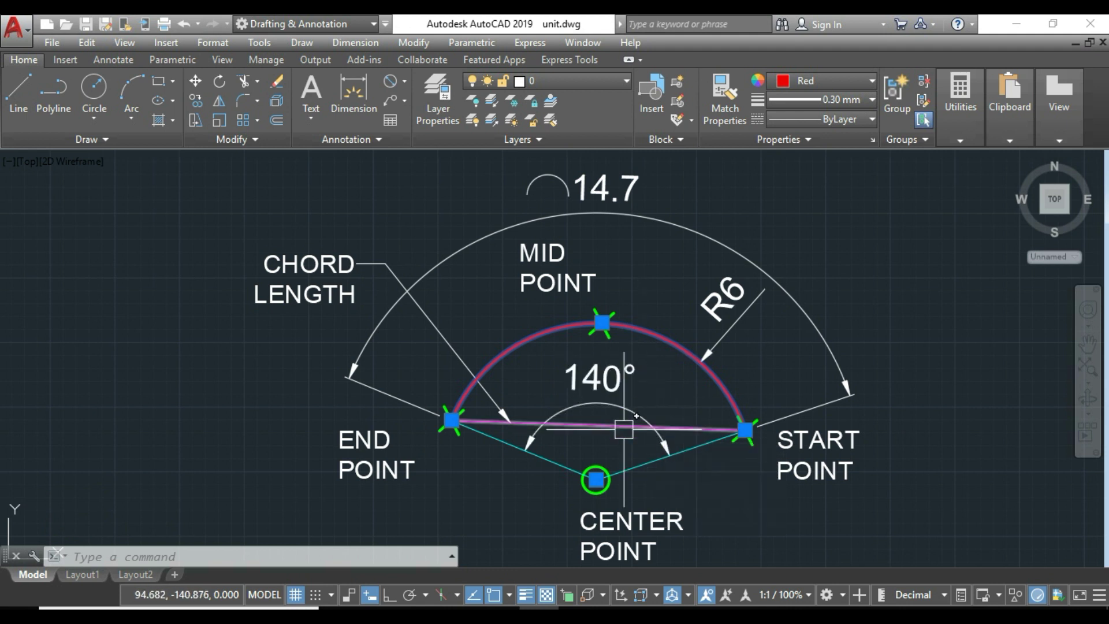
key("Escape")
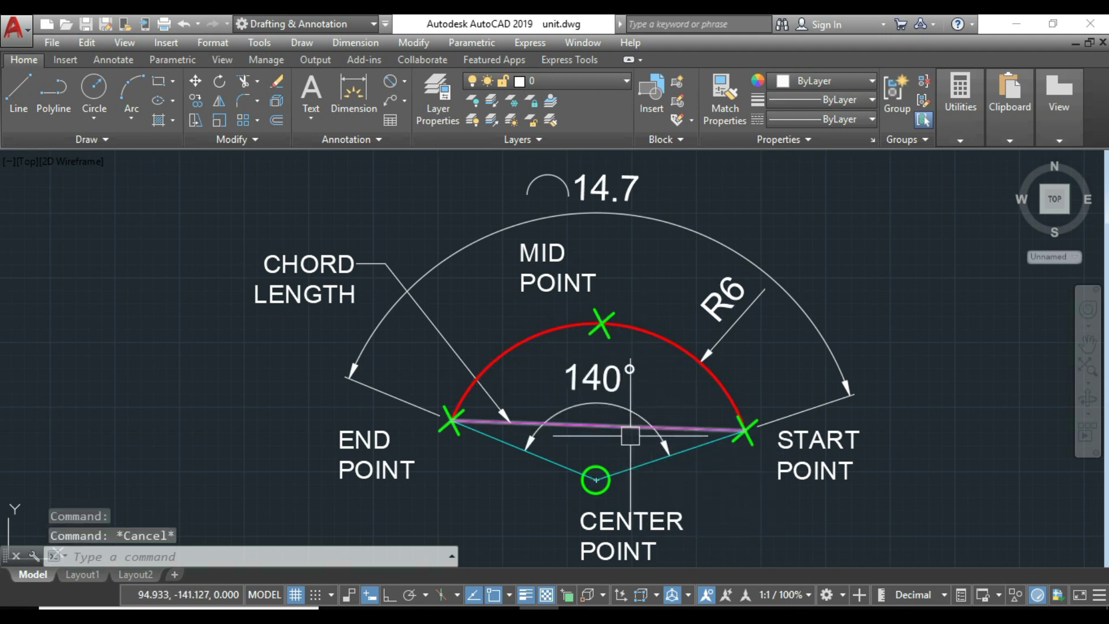
left_click(735, 389)
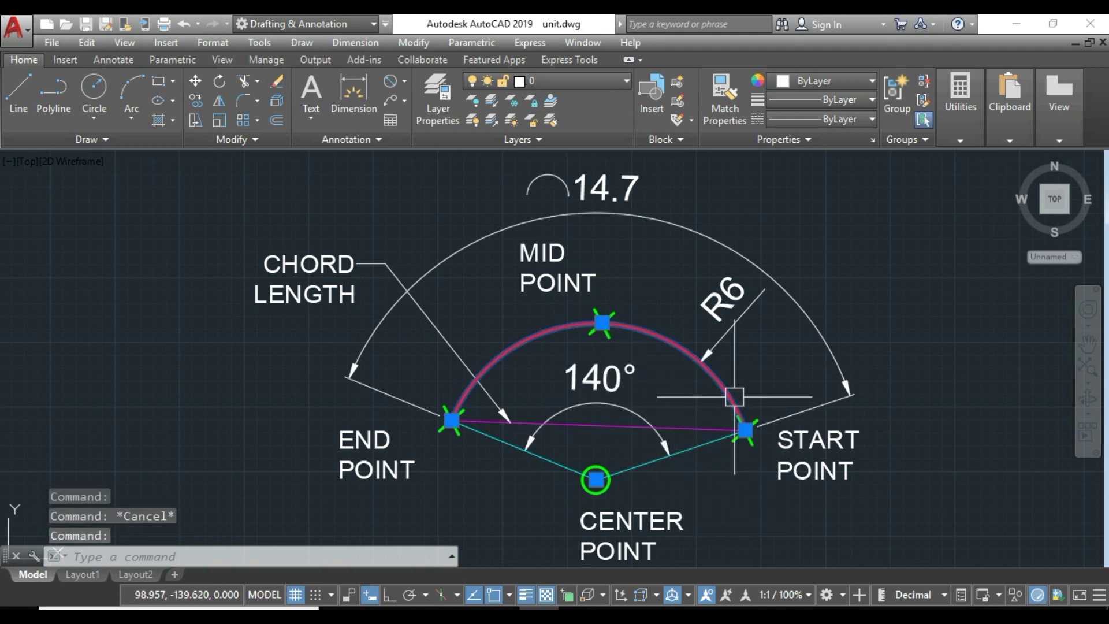
key("Escape")
left_click(813, 327)
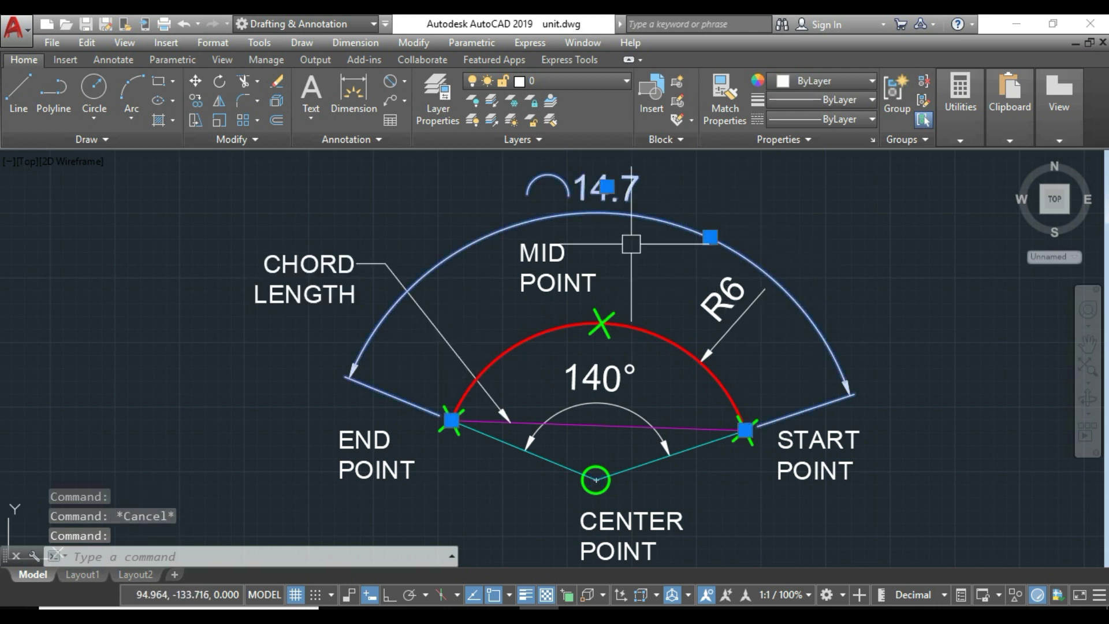
key("Escape")
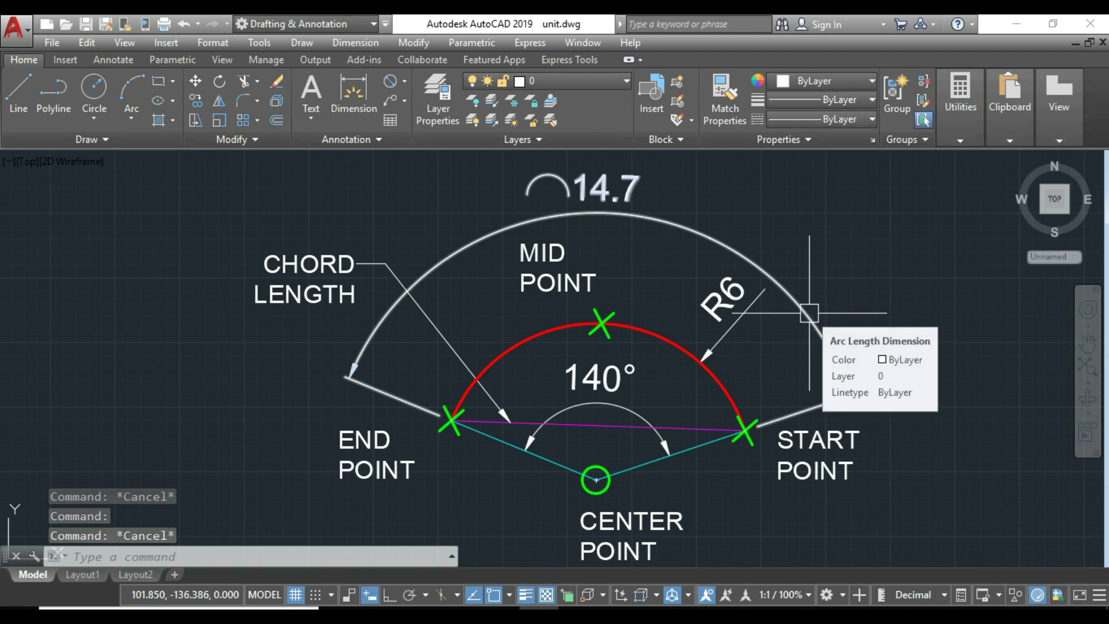
left_click(404, 81)
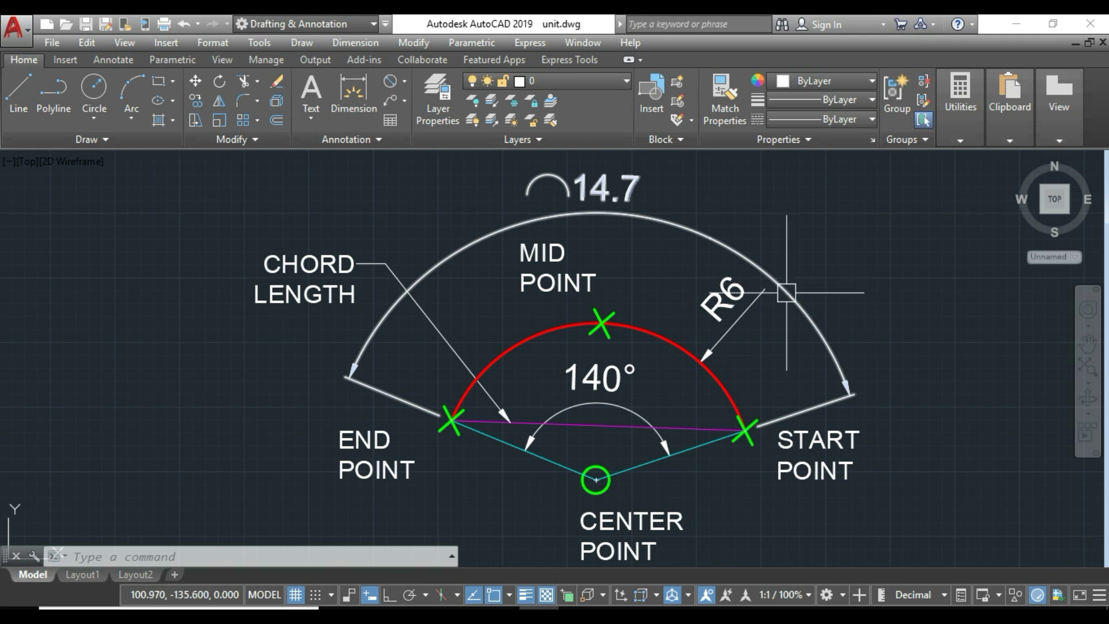
Inspect the CHORD LENGTH leader, red arc and magenta chord line by selecting each in turn.
left_click(309, 291)
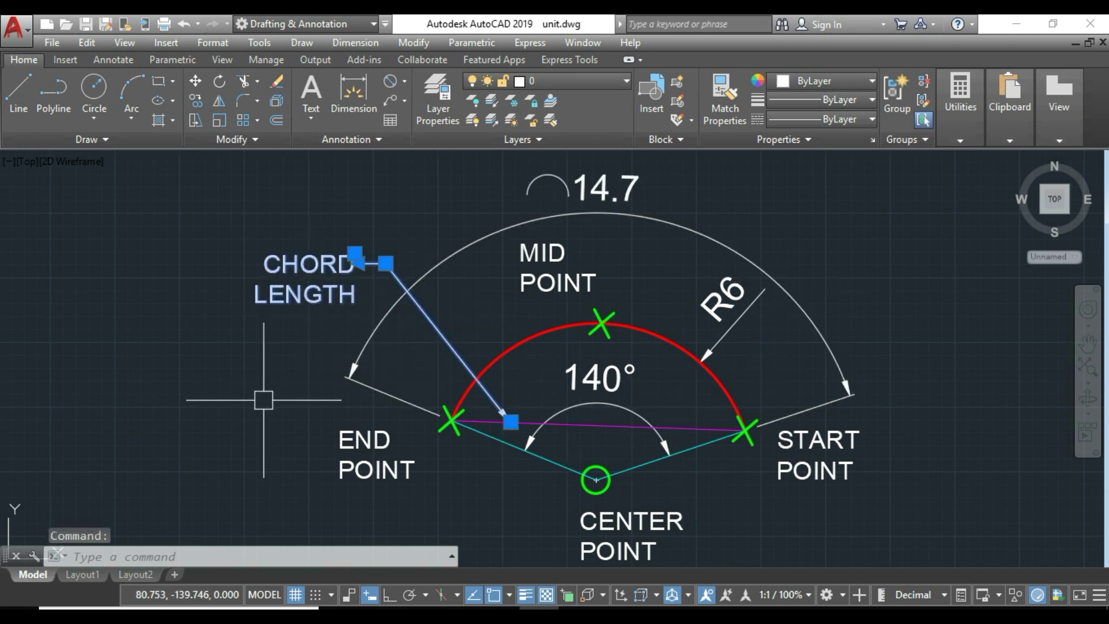
key("Escape")
left_click(511, 359)
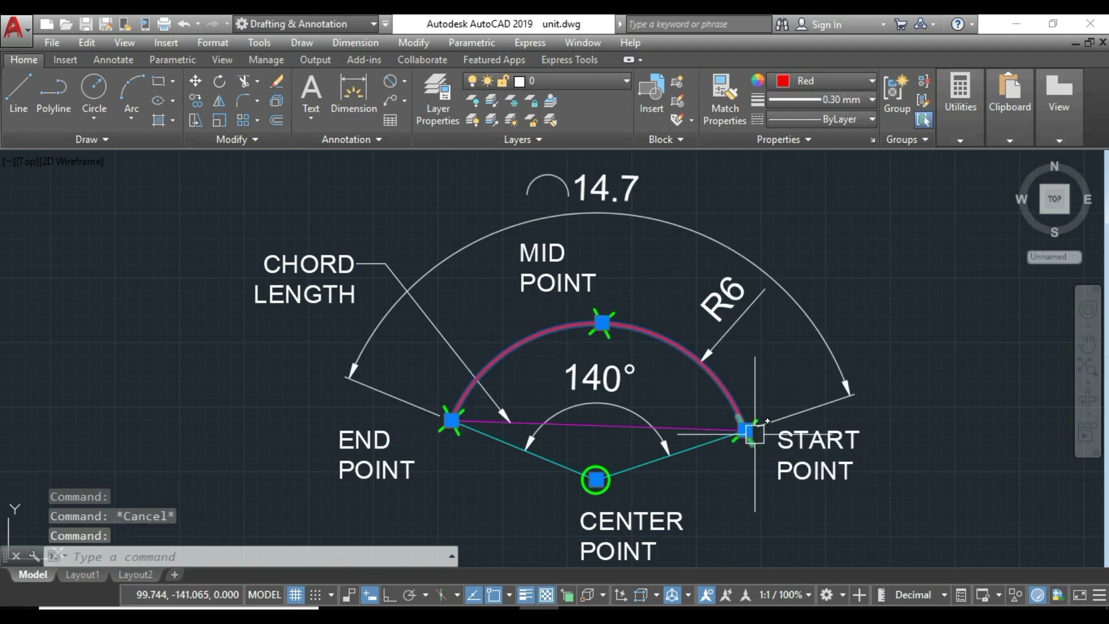
key("Escape")
left_click(693, 432)
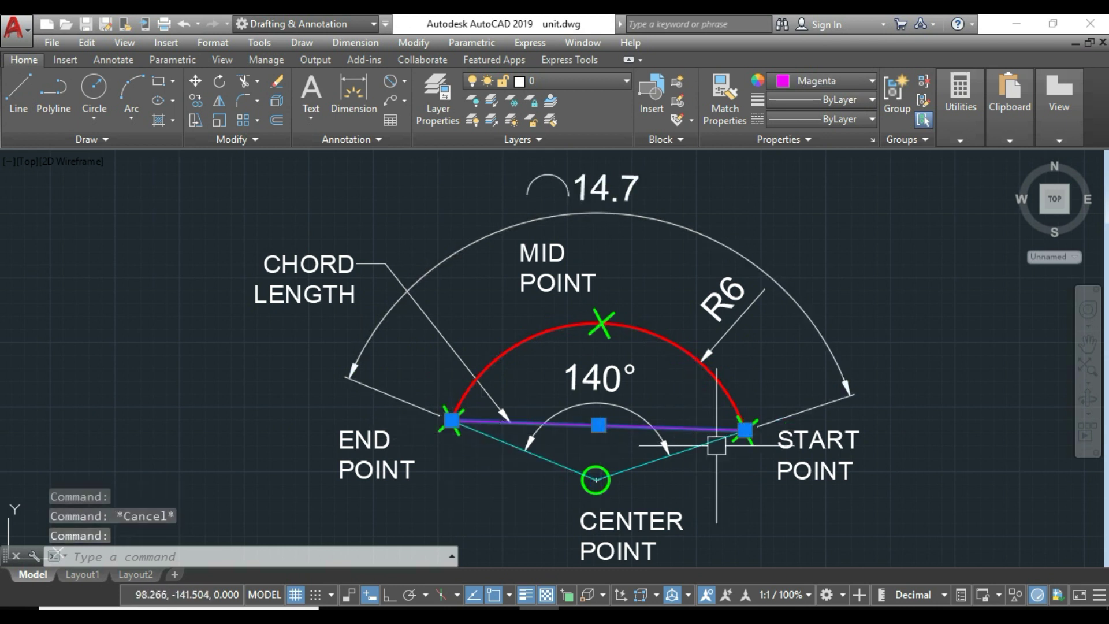
left_click(322, 296)
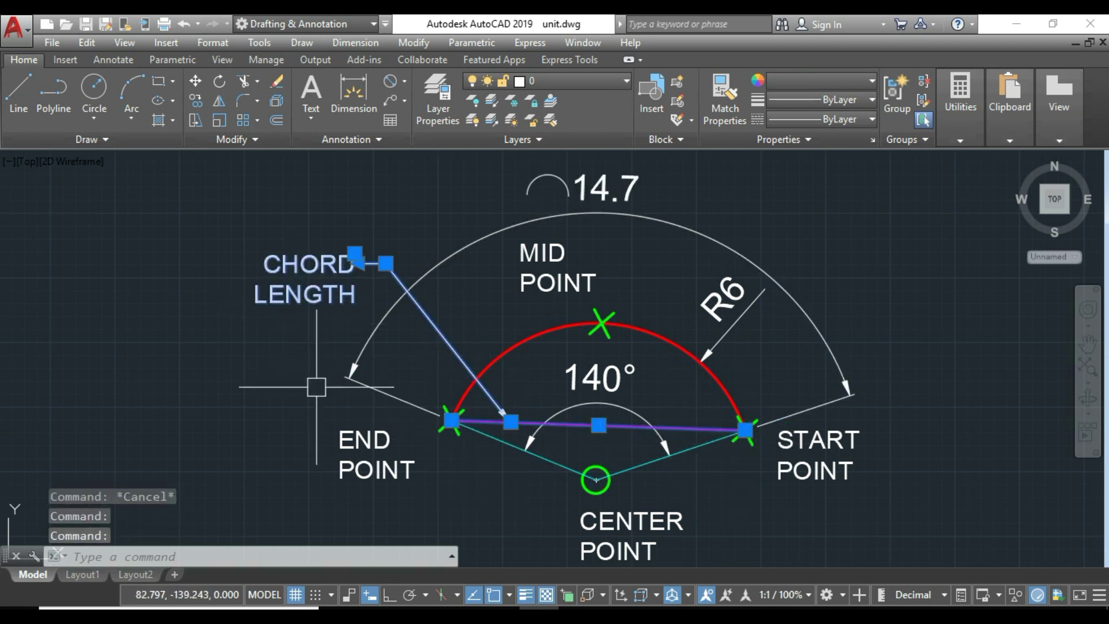
key("Escape")
left_click(482, 421)
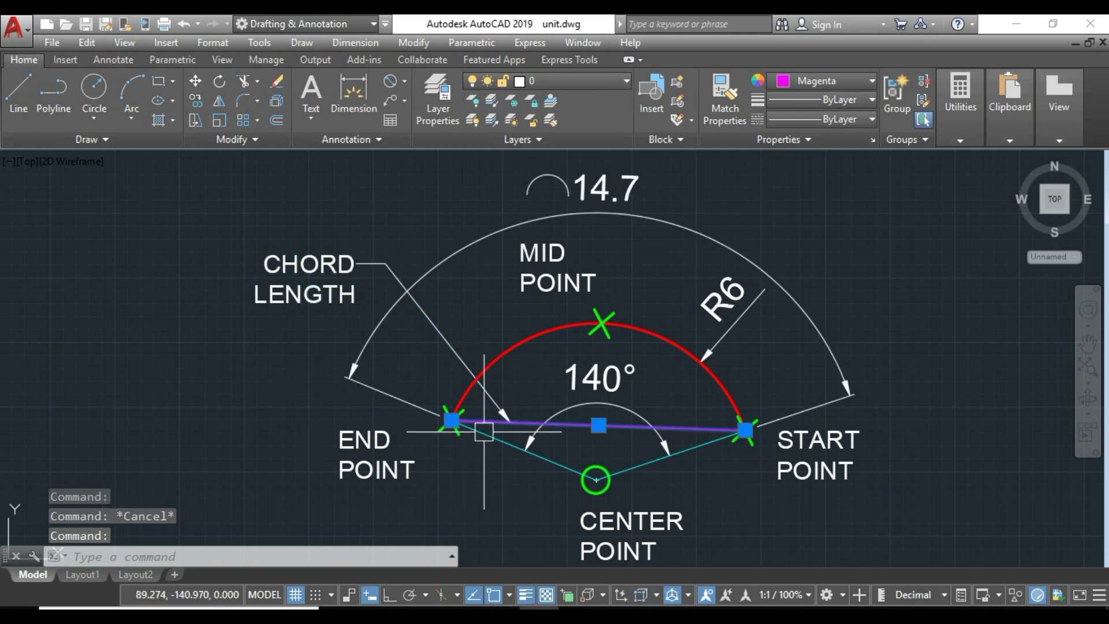
mouse_move(745, 429)
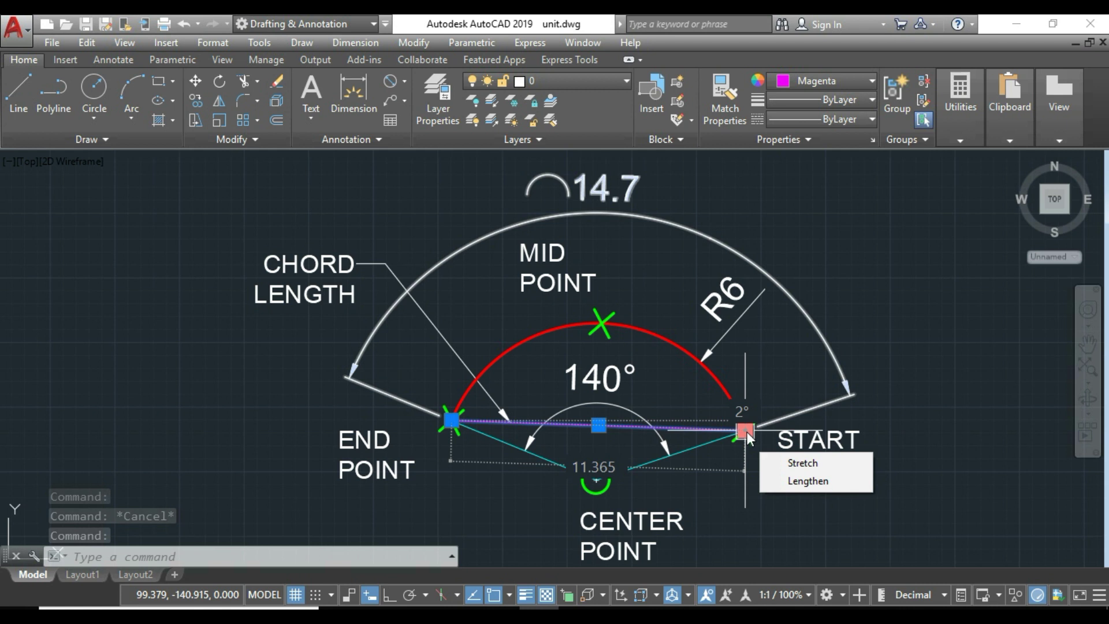
left_click(322, 297)
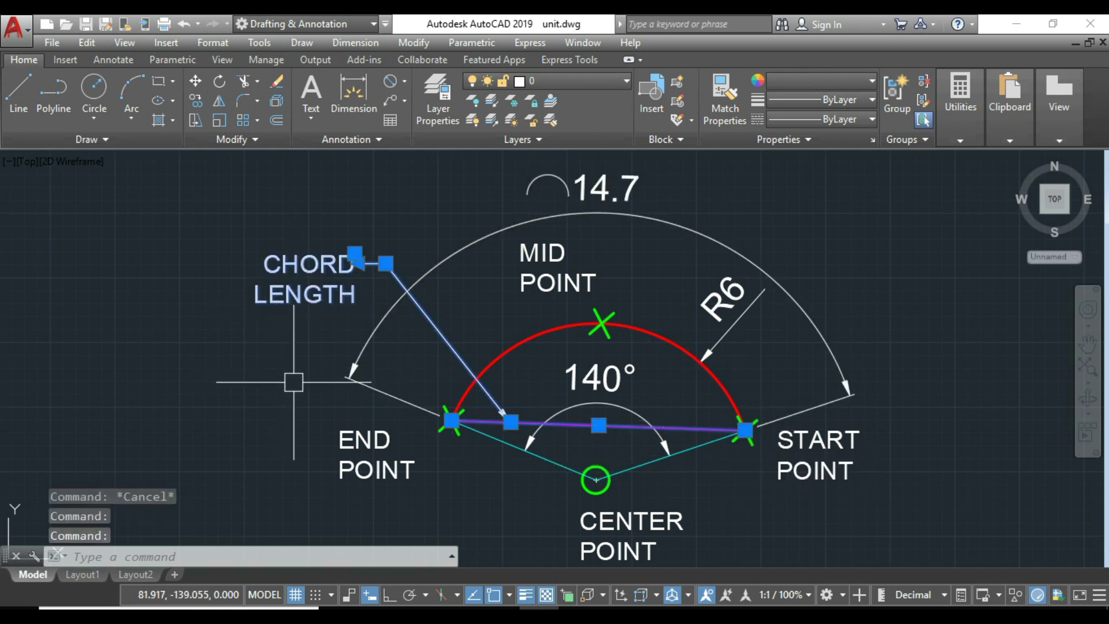
key("Escape")
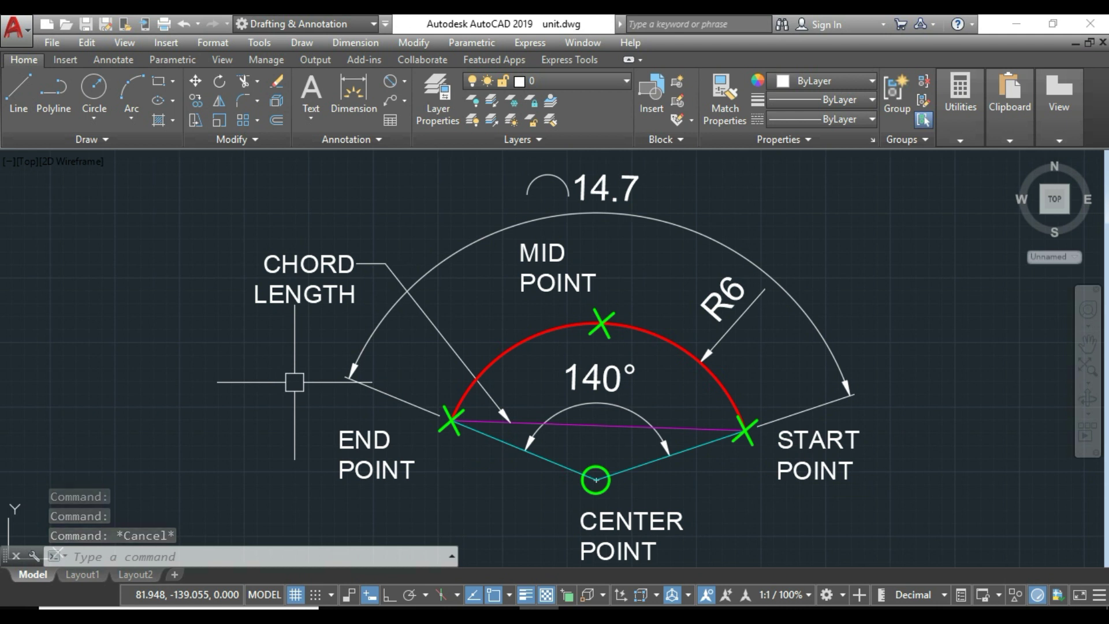
Reselect the red arc to review its properties, then check the R6 radius dimension.
left_click(537, 338)
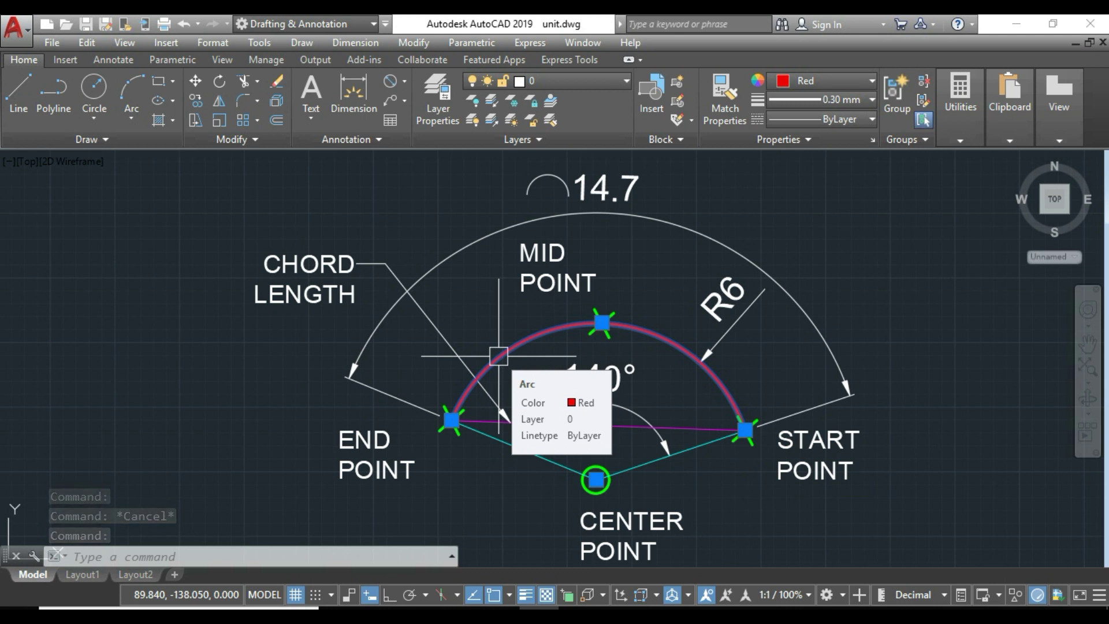
key("Escape")
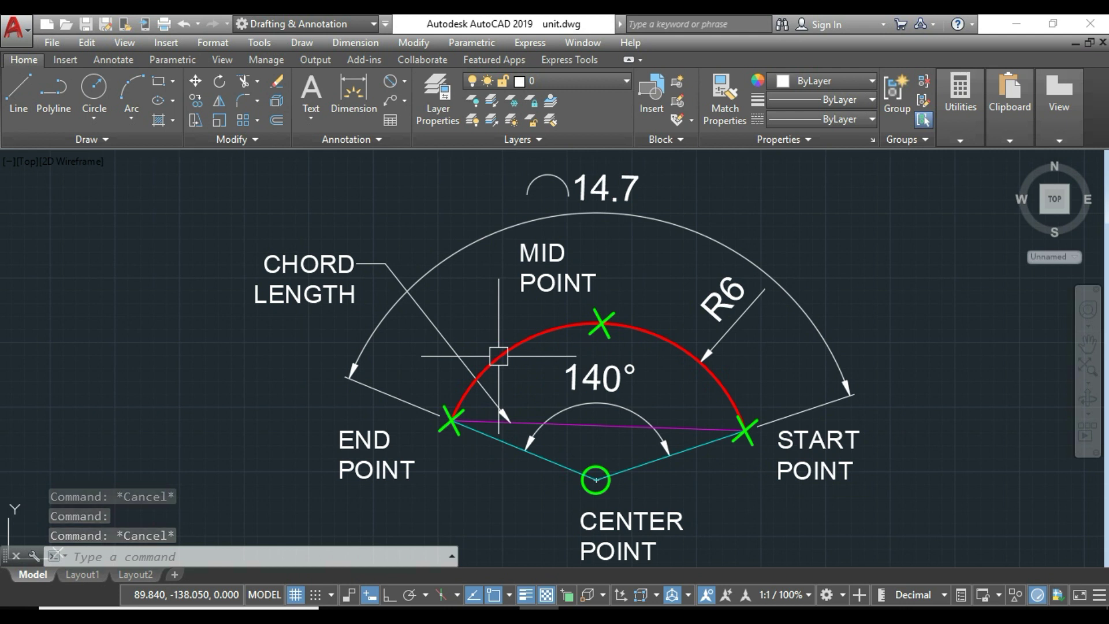
left_click(574, 328)
key("Escape")
left_click(736, 322)
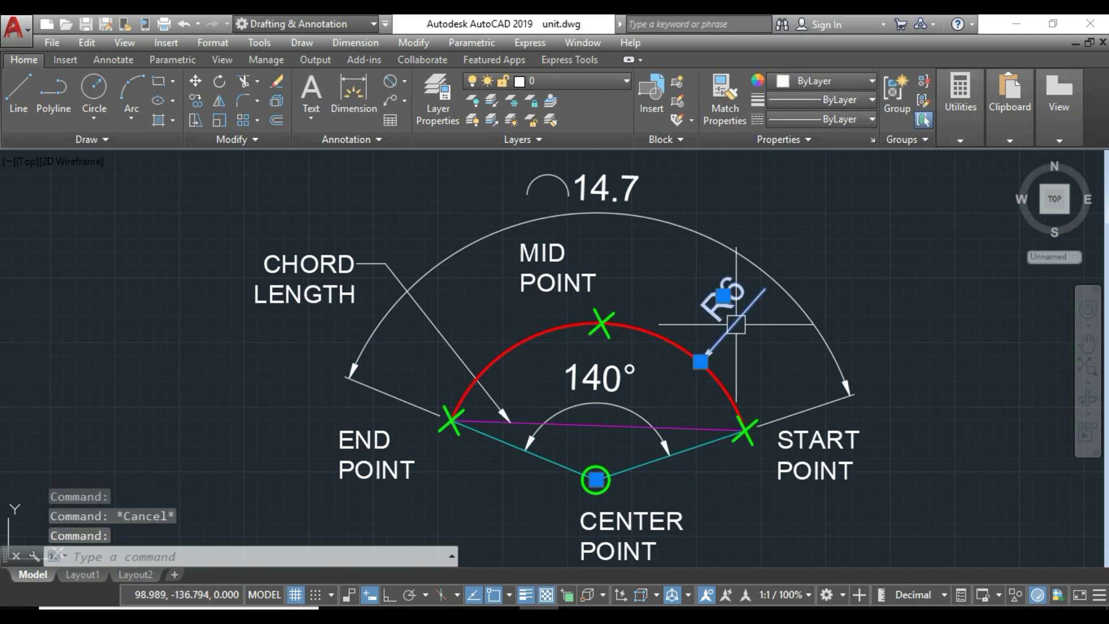
key("Escape")
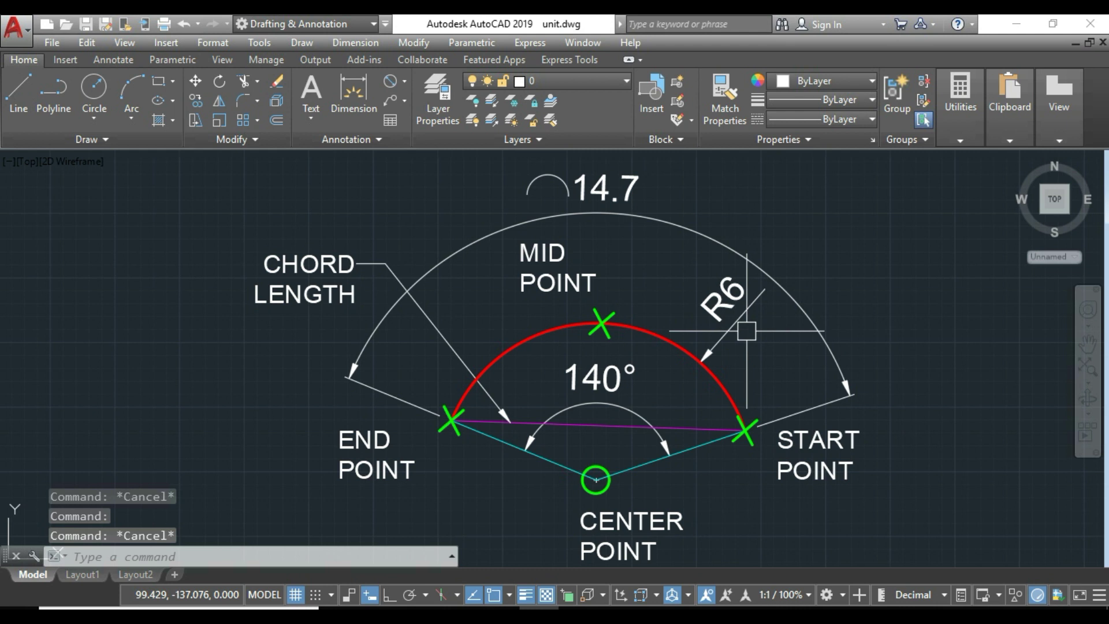
left_click(406, 81)
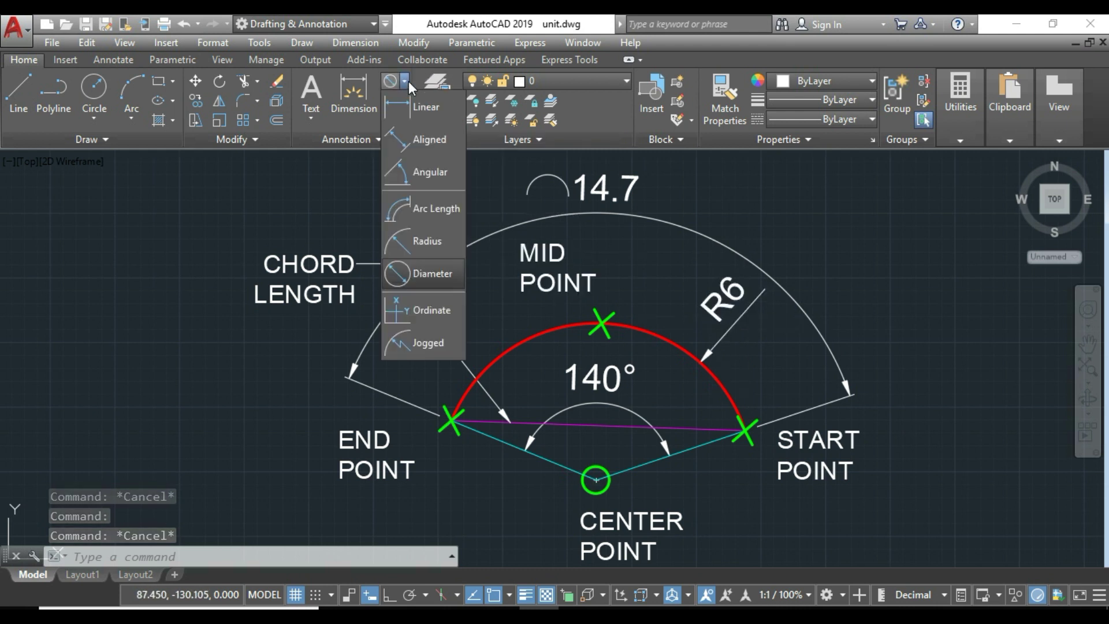
left_click(439, 273)
left_click(708, 360)
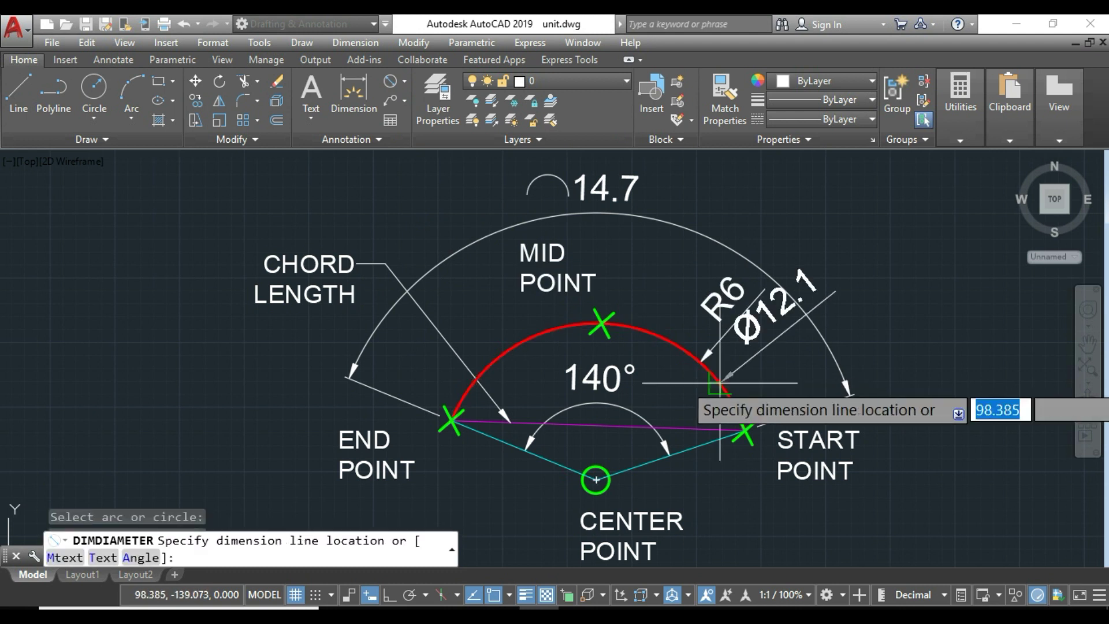
left_click(896, 285)
left_click(935, 333)
left_click(893, 218)
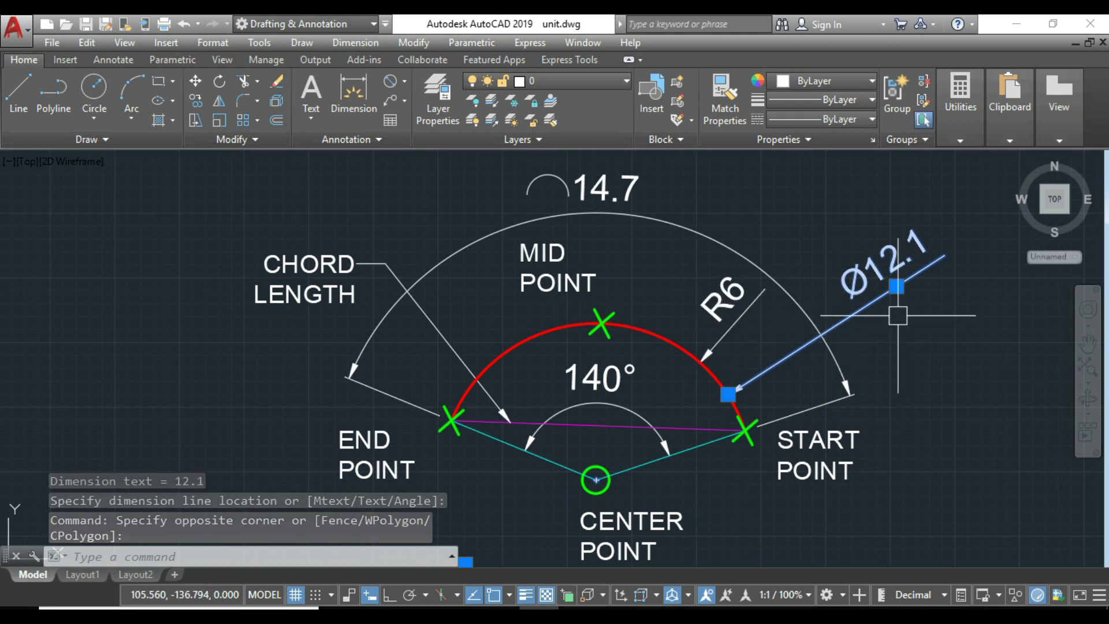
type("e")
key("Return")
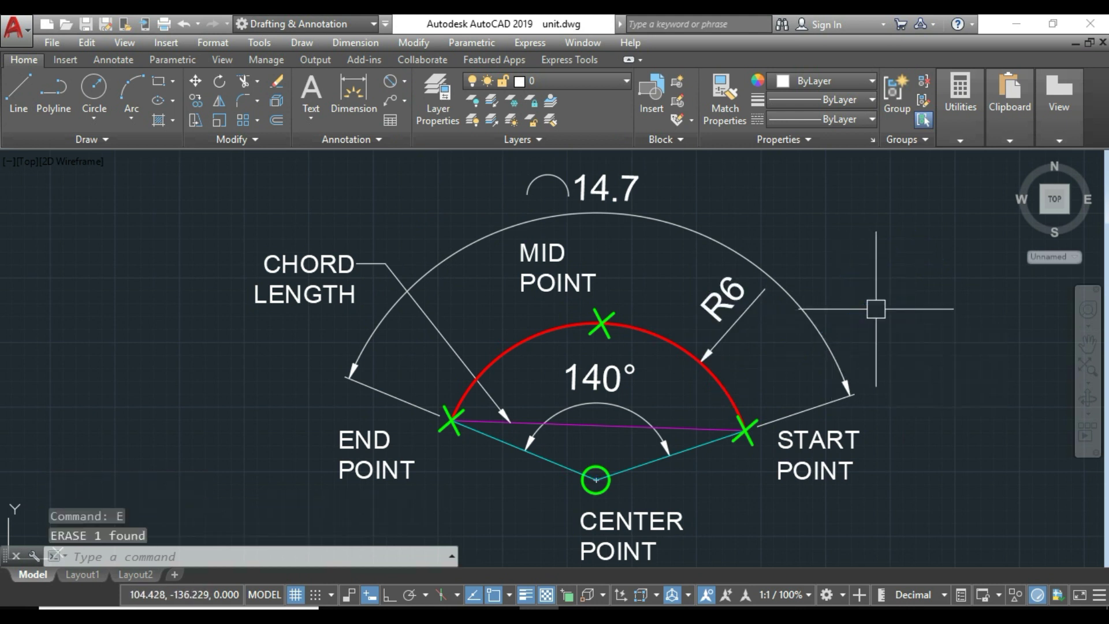
left_click(748, 315)
key("Escape")
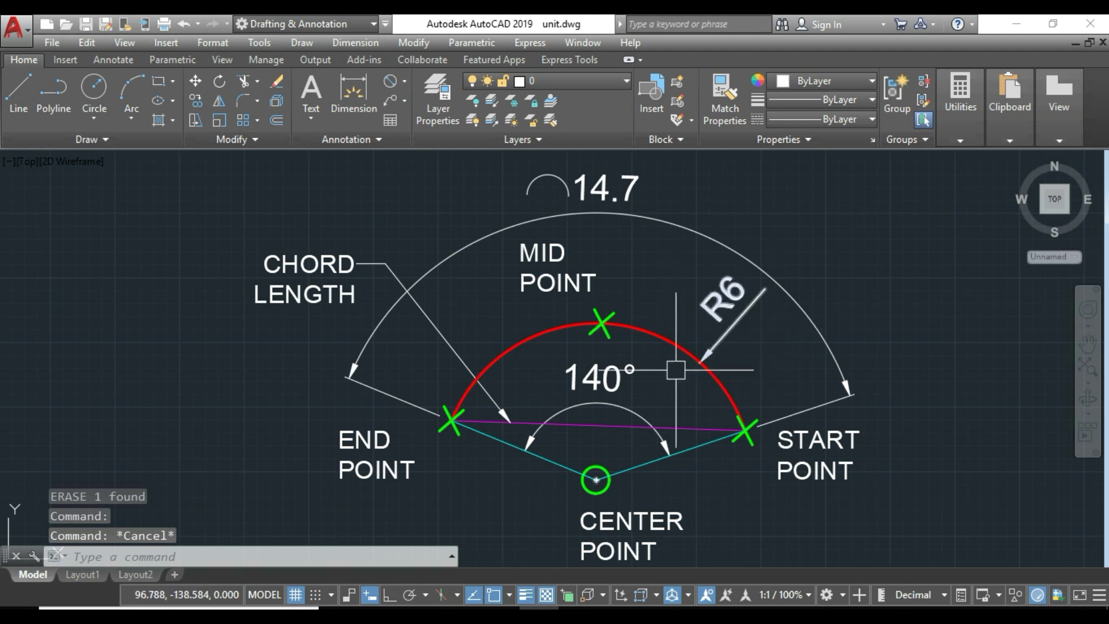
left_click(361, 277)
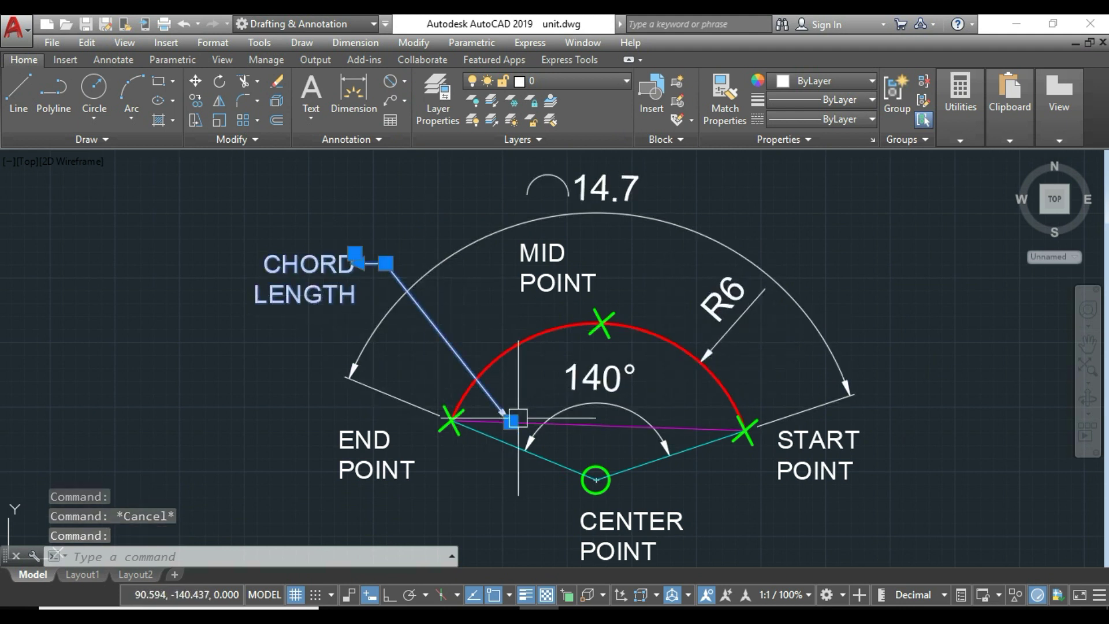
left_click(547, 322)
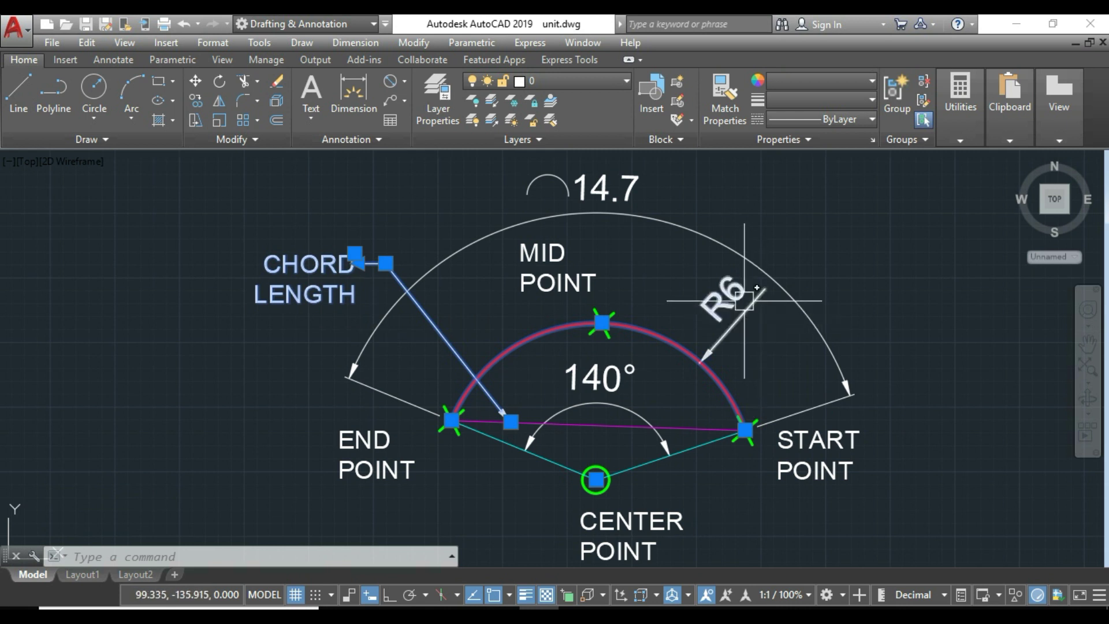
left_click(737, 319)
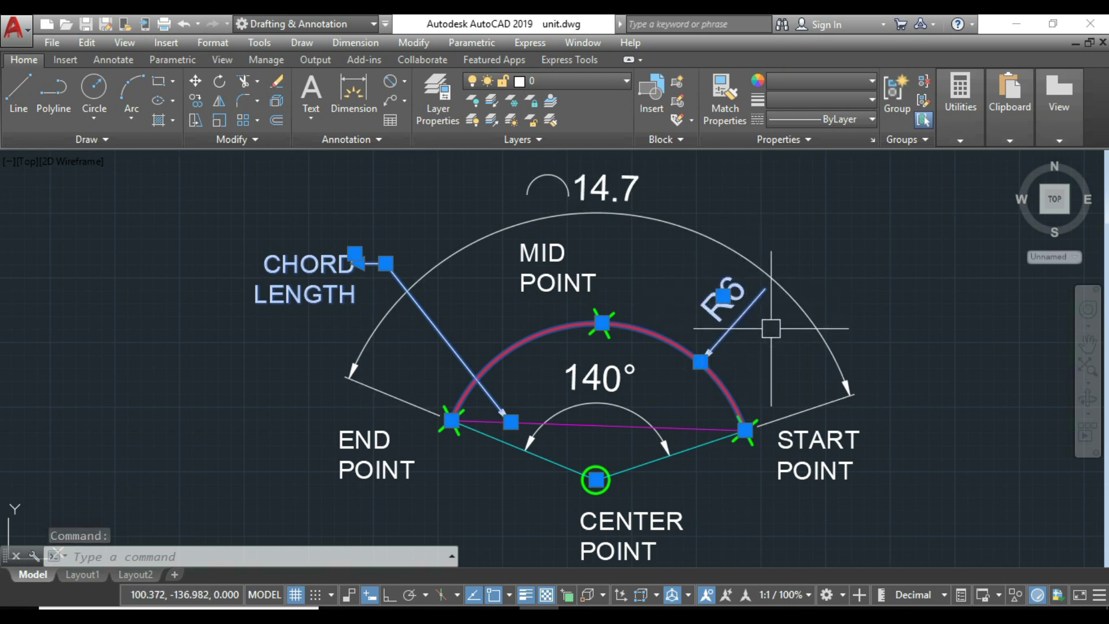
key("Escape")
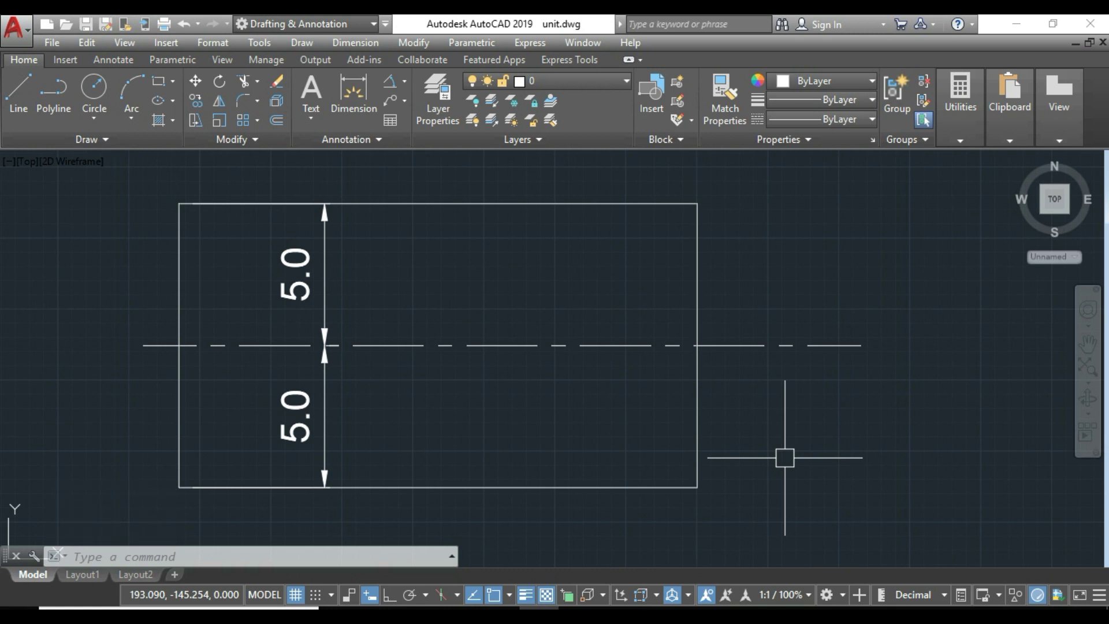
Draw a 3-Point arc from the bottom-right corner through the centreline's end to the top-right corner.
left_click(127, 122)
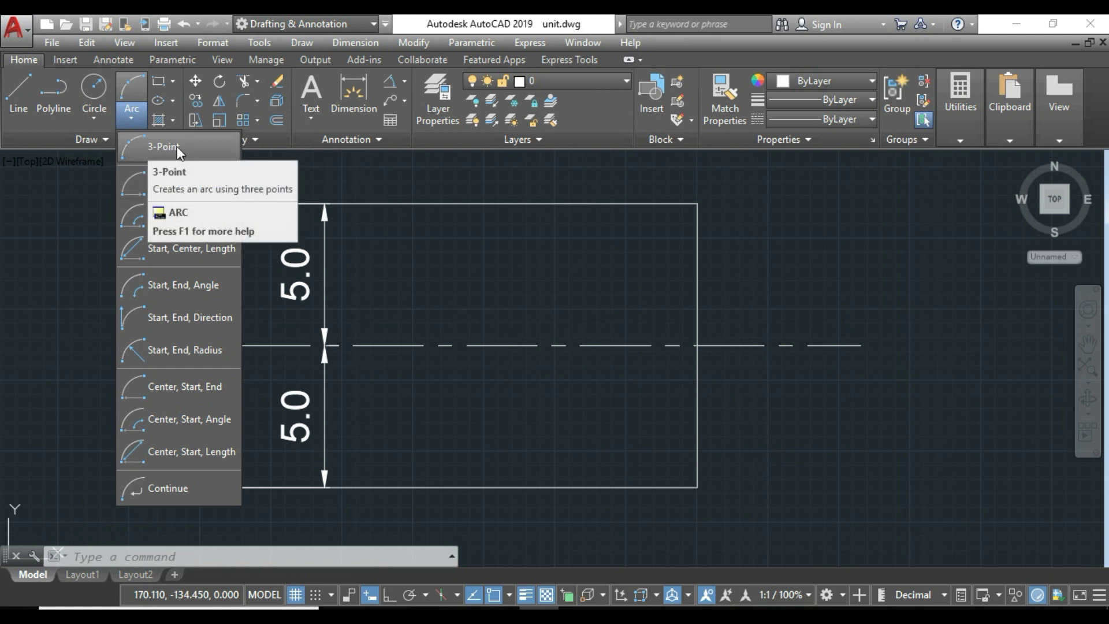
mouse_move(165, 147)
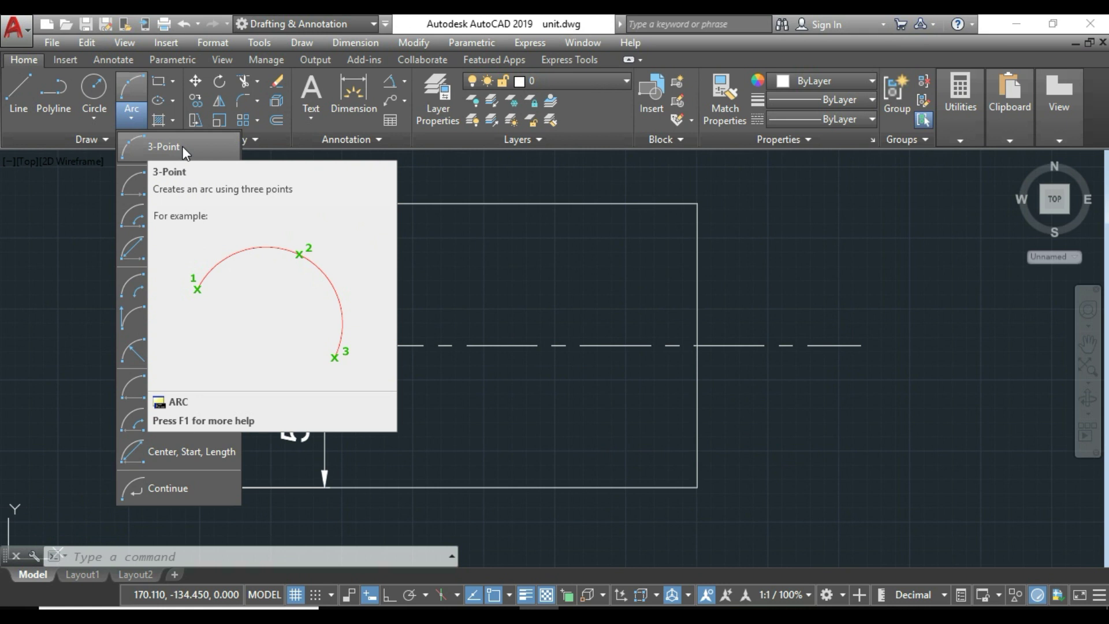
left_click(182, 147)
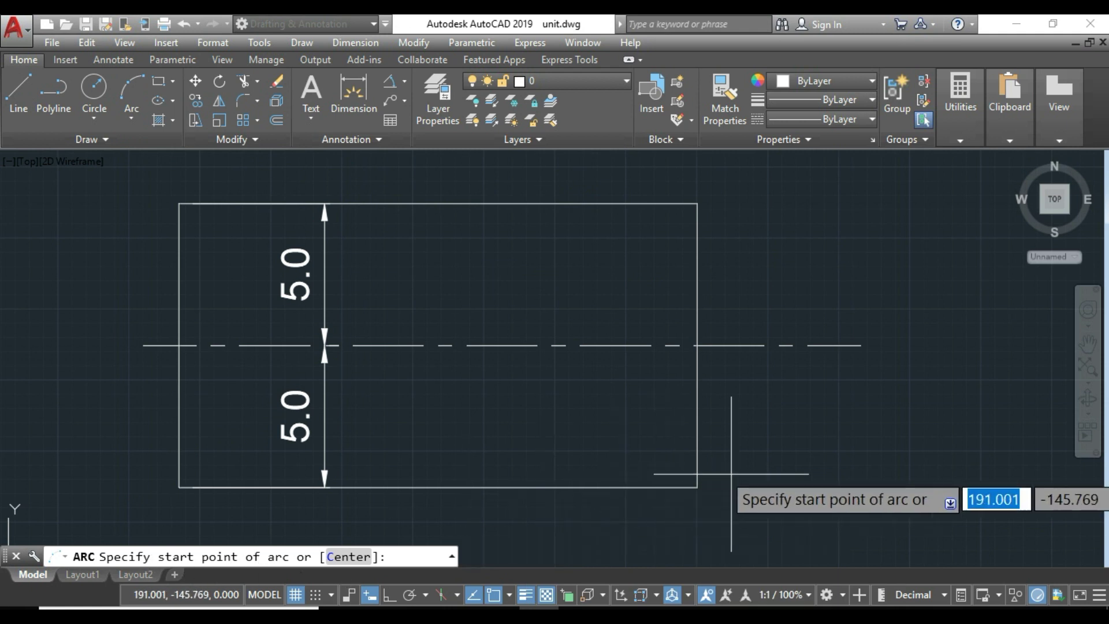
left_click(697, 487)
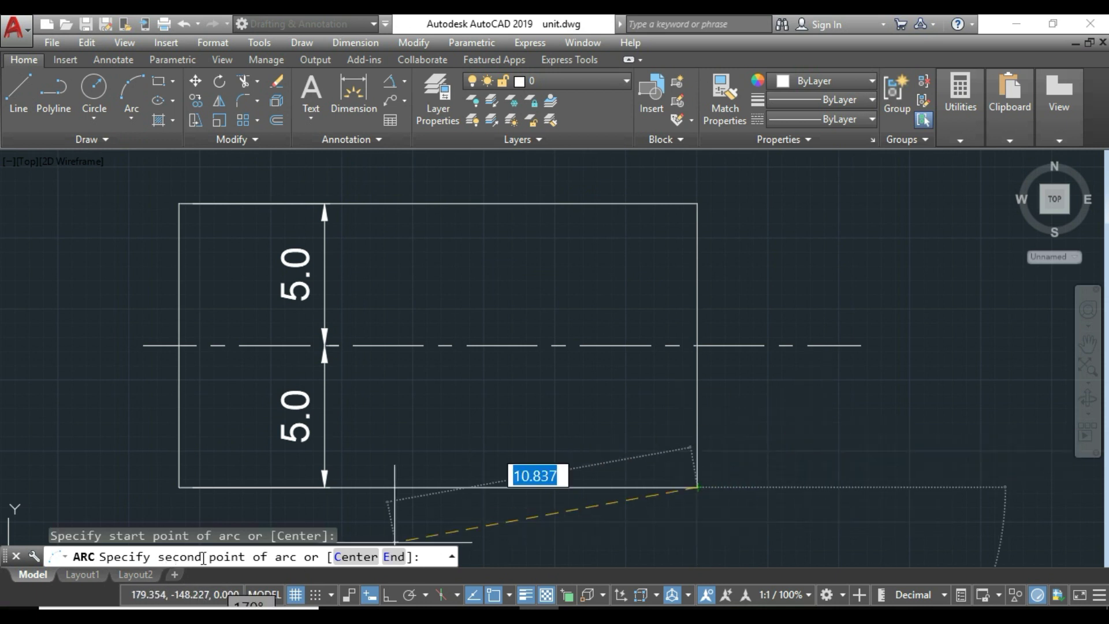
left_click(861, 345)
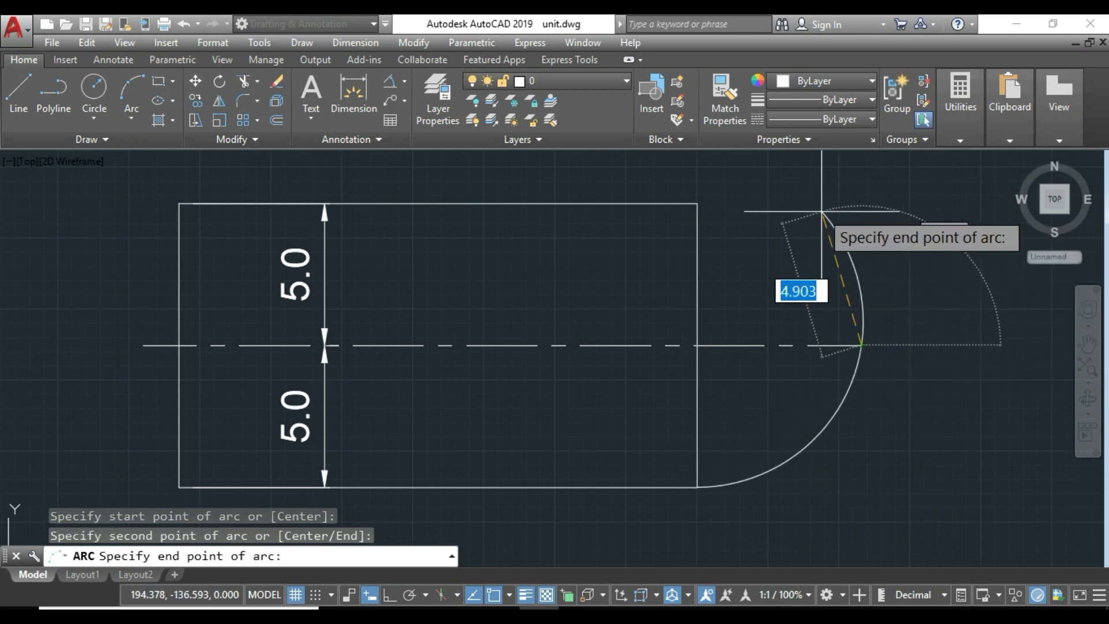
left_click(698, 203)
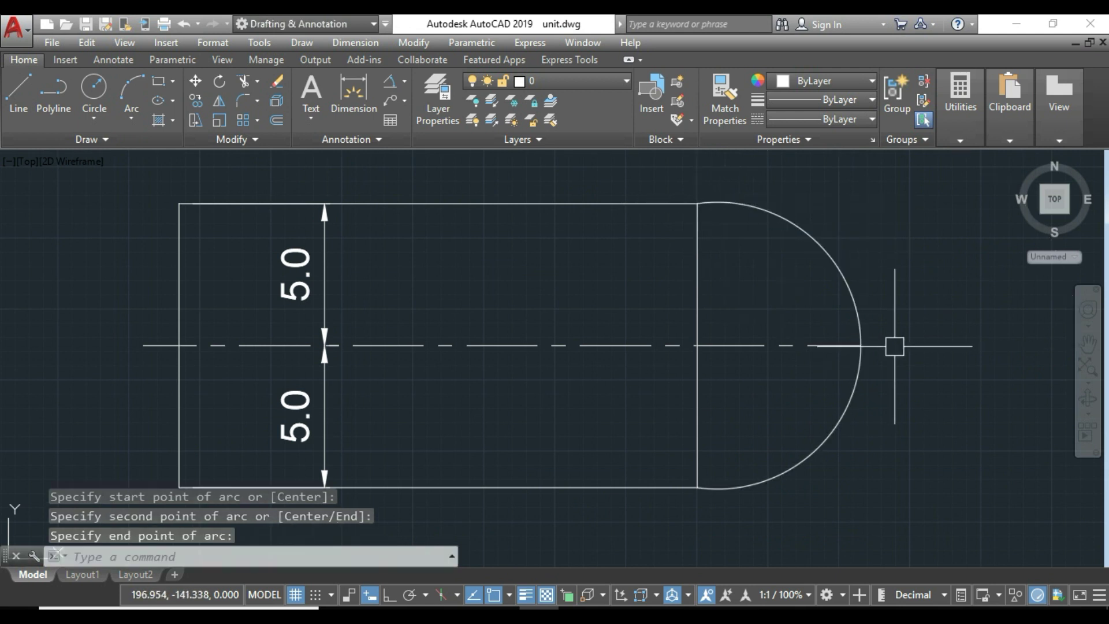
Centre the new semicircular arc in view and inspect it by selecting it.
middle_click_drag(909, 358, 792, 349)
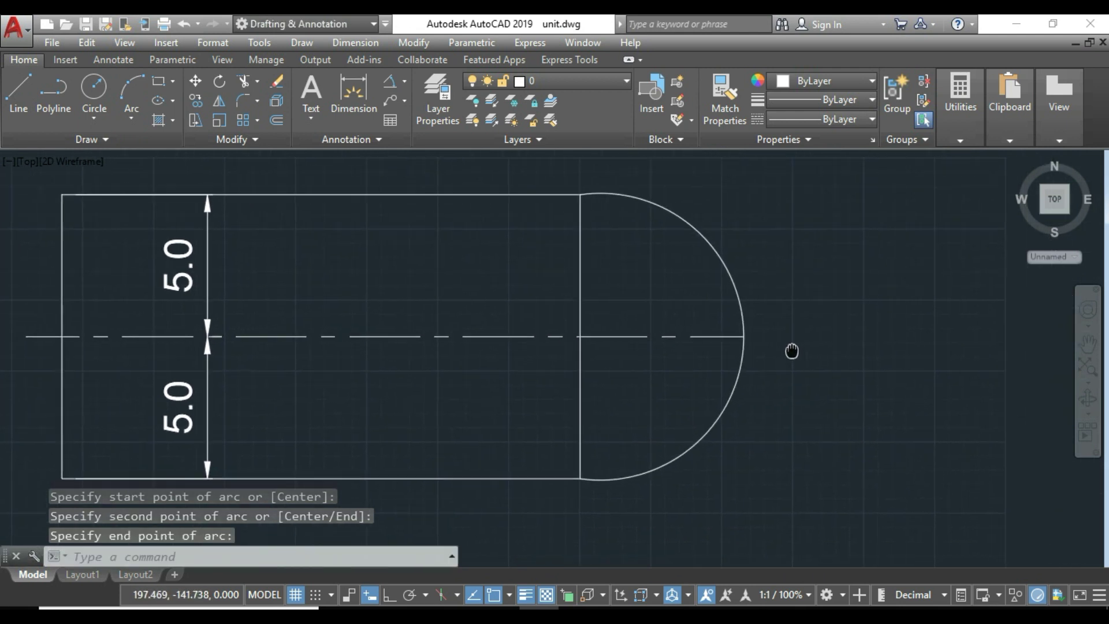
left_click(740, 298)
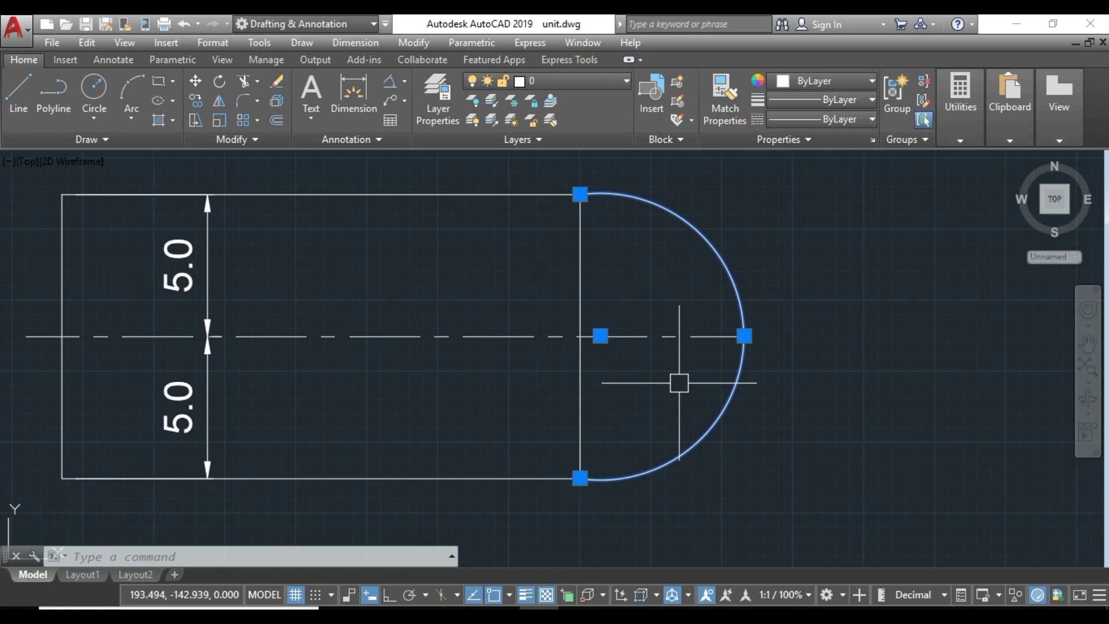
key("Escape")
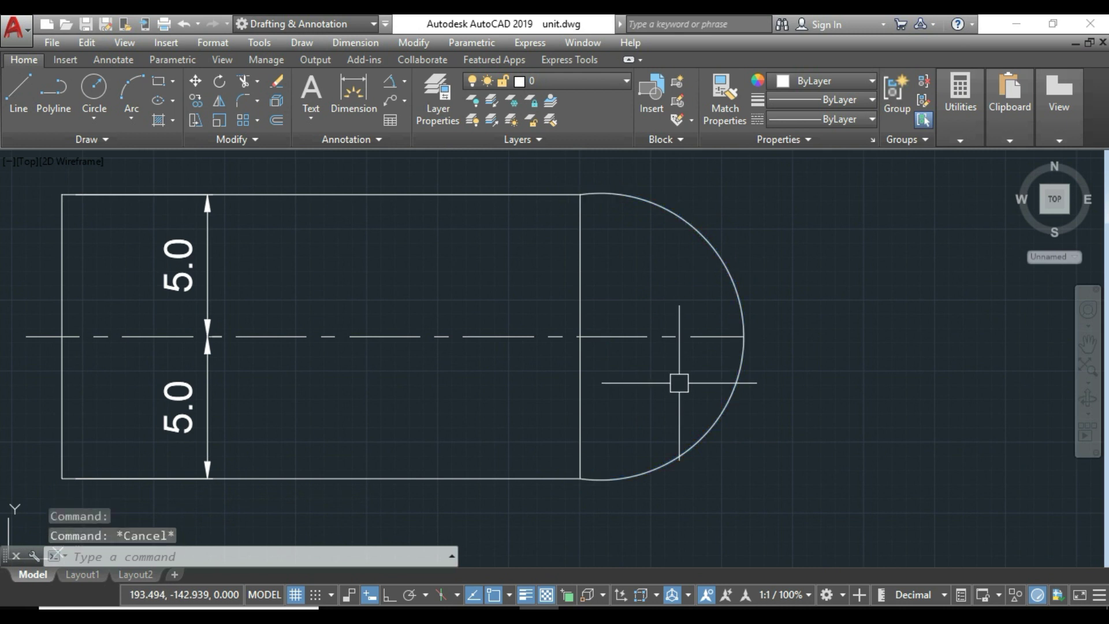
left_click(737, 292)
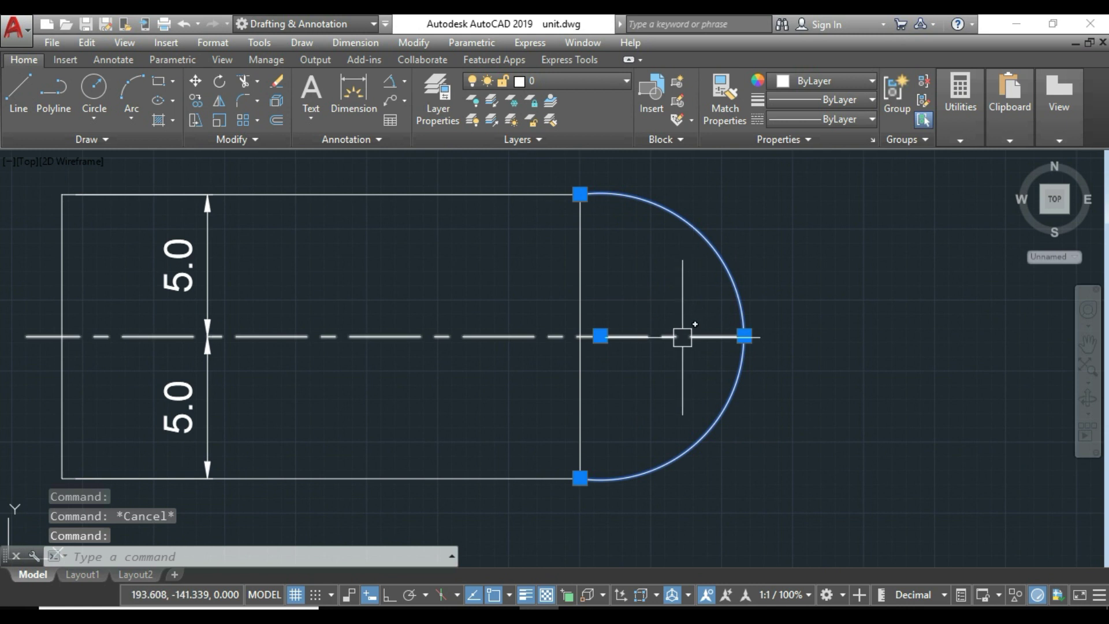
key("Escape")
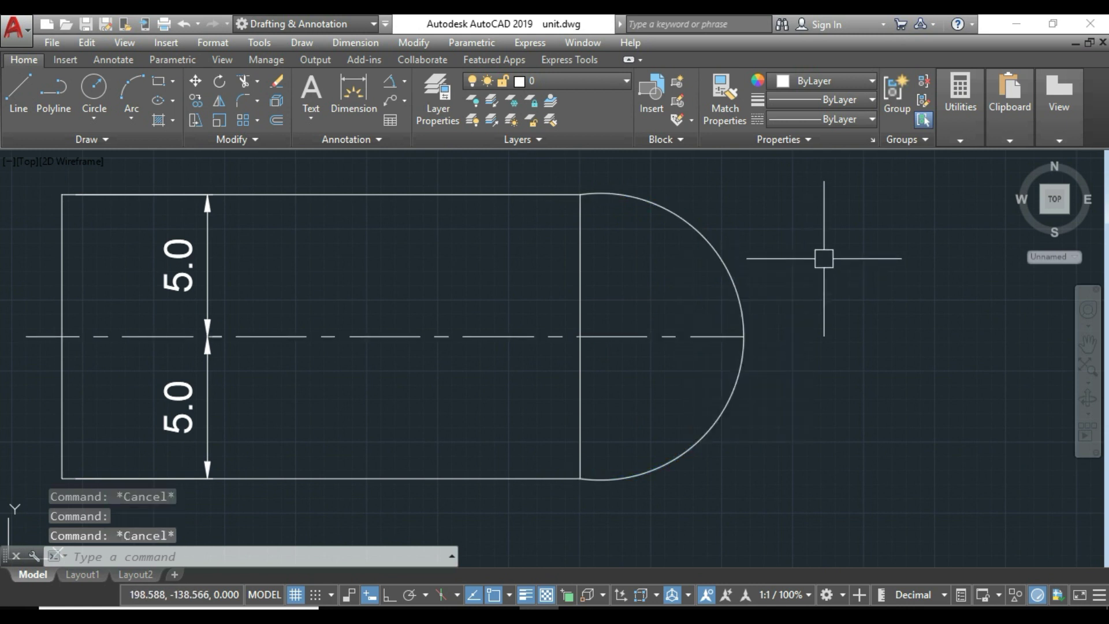
type("A")
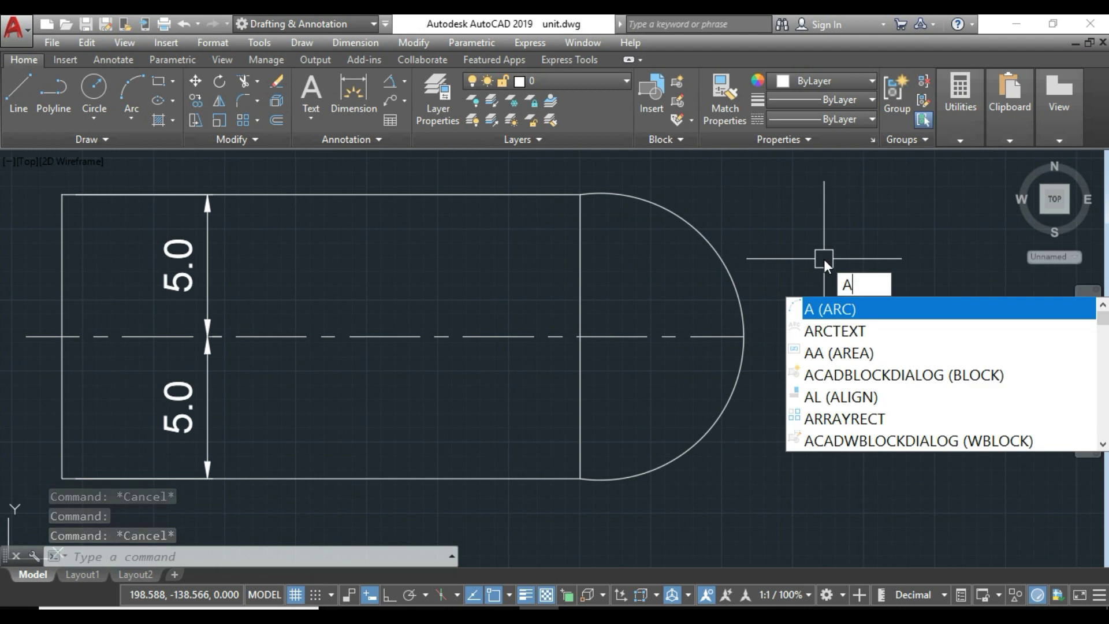
Draw a second loose three-point arc to the right of the rectangle.
key("Return")
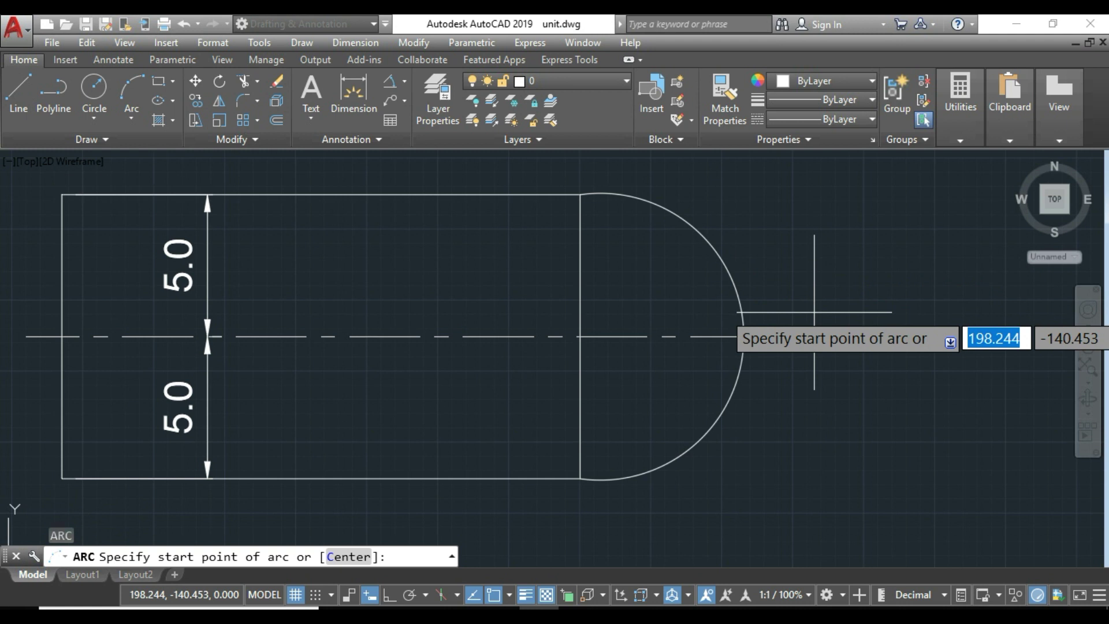
left_click(801, 458)
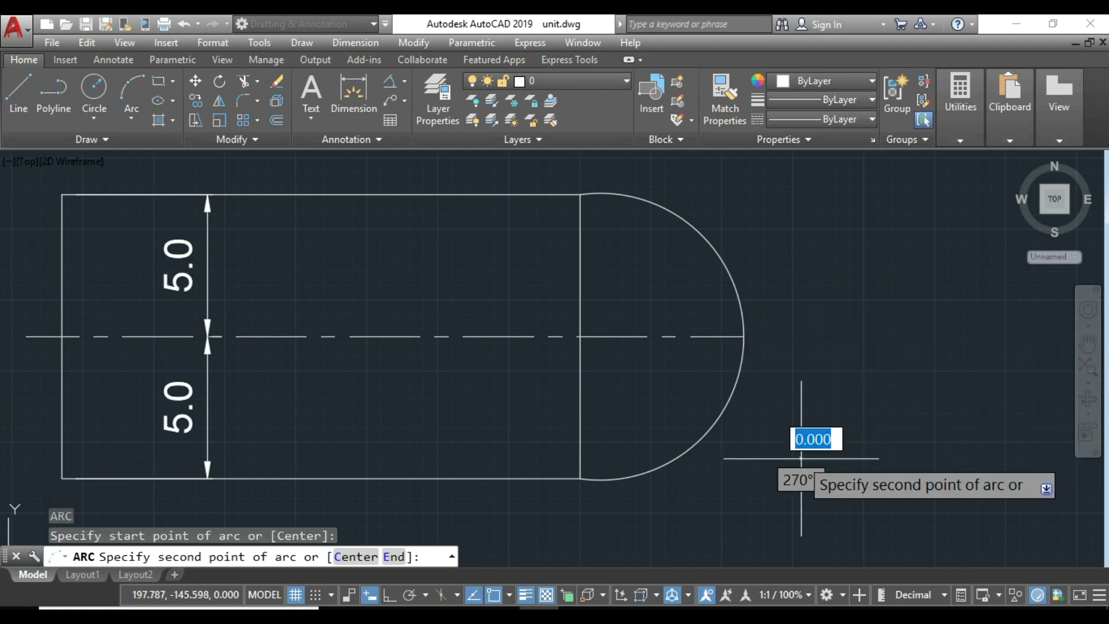
left_click(847, 323)
left_click(963, 358)
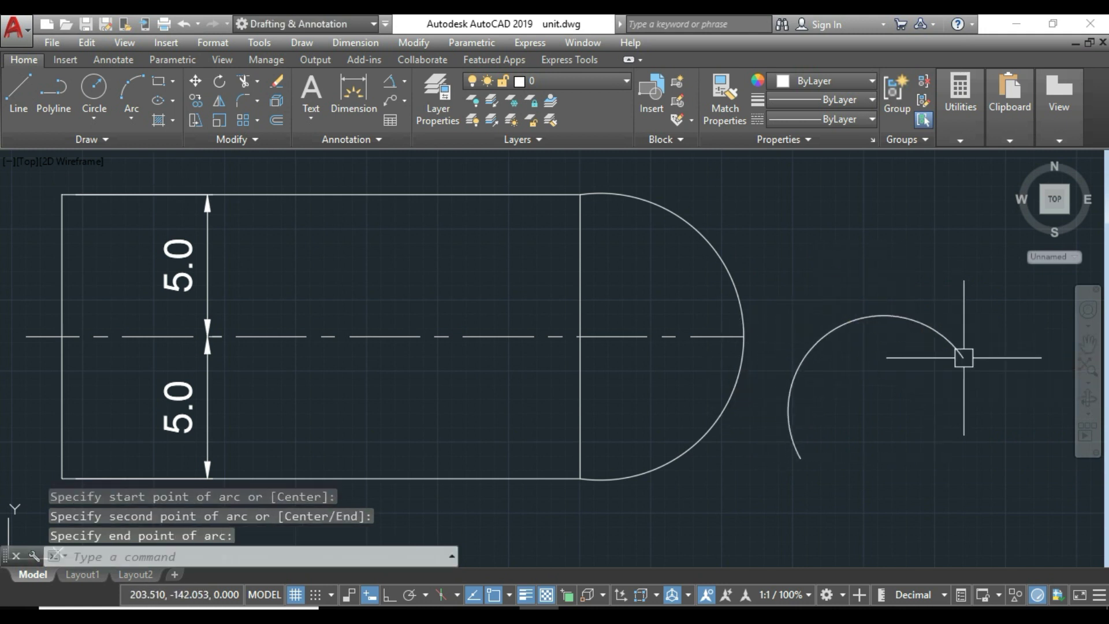
Erase the loose arc and the D-shaped end arc together with E.
left_click(814, 364)
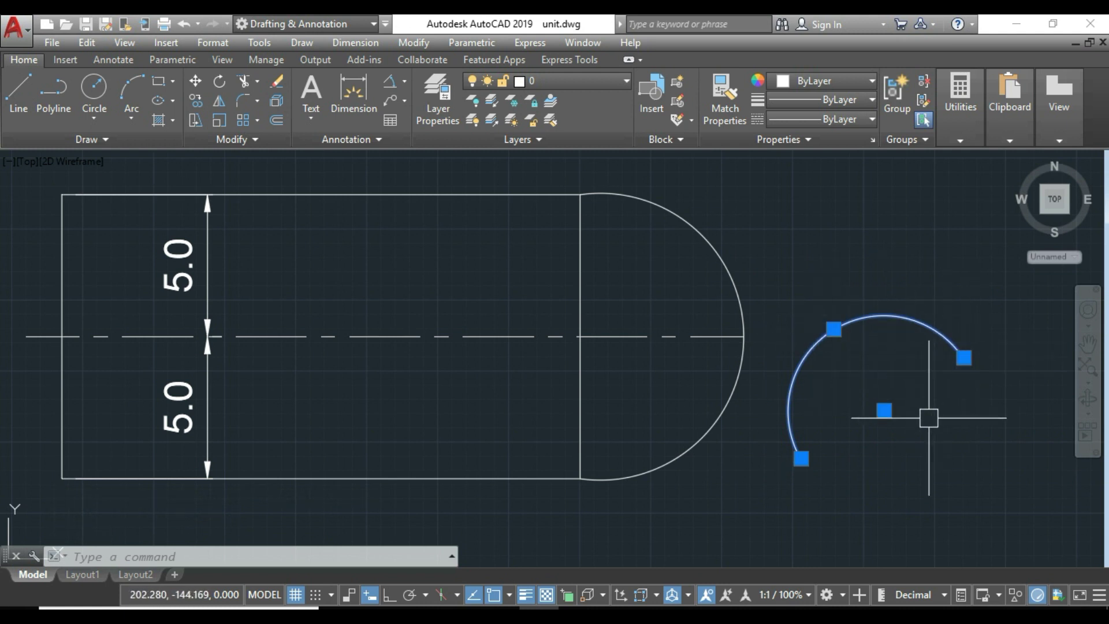
left_click(740, 380)
type("E")
key("Return")
middle_click_drag(640, 428, 700, 428)
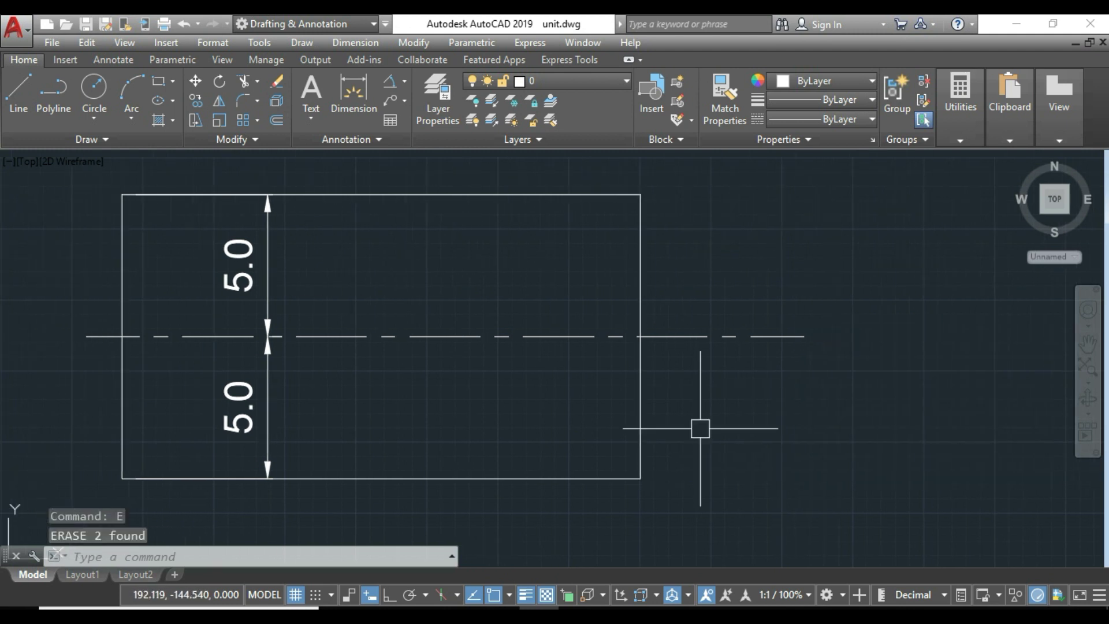
Draw a Start, Center, End arc: lower-right corner, right-edge midpoint centre, top-right corner.
left_click(128, 122)
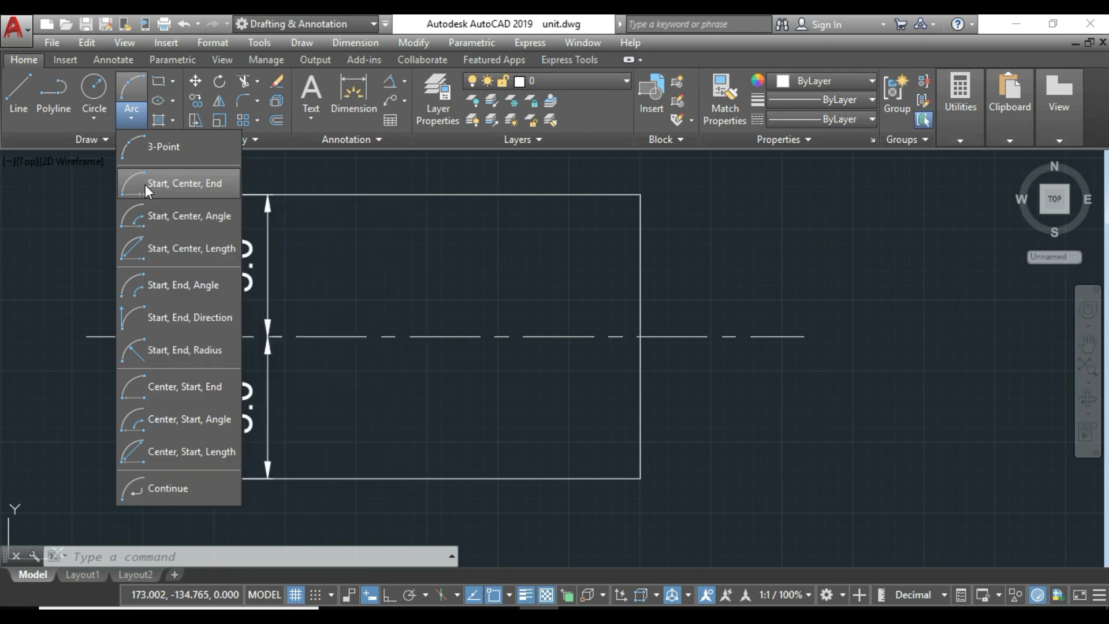
left_click(145, 184)
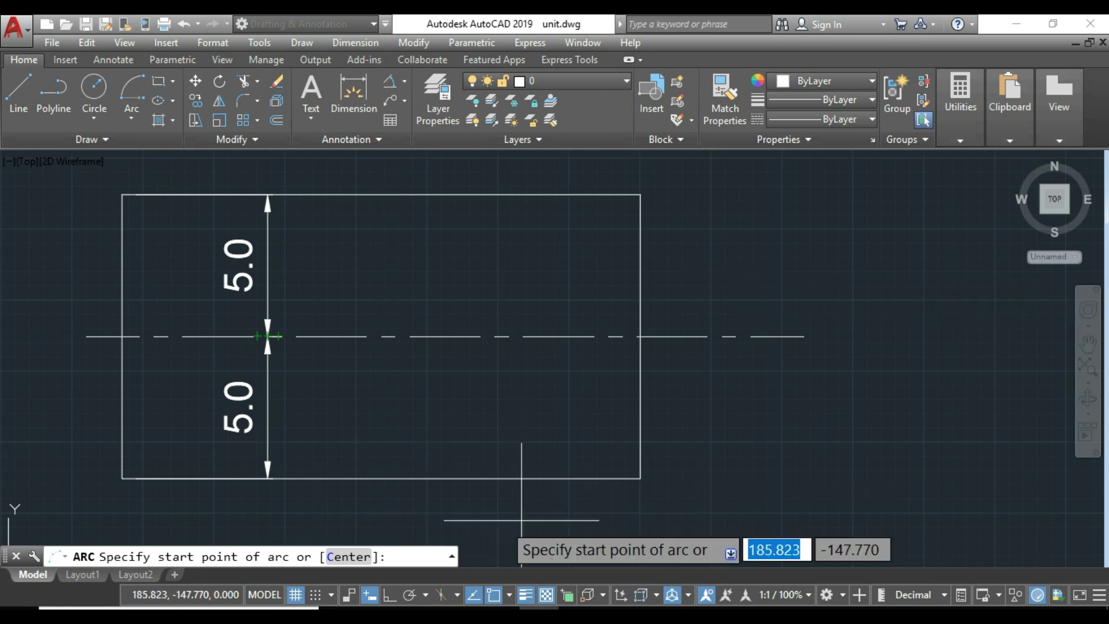
left_click(639, 478)
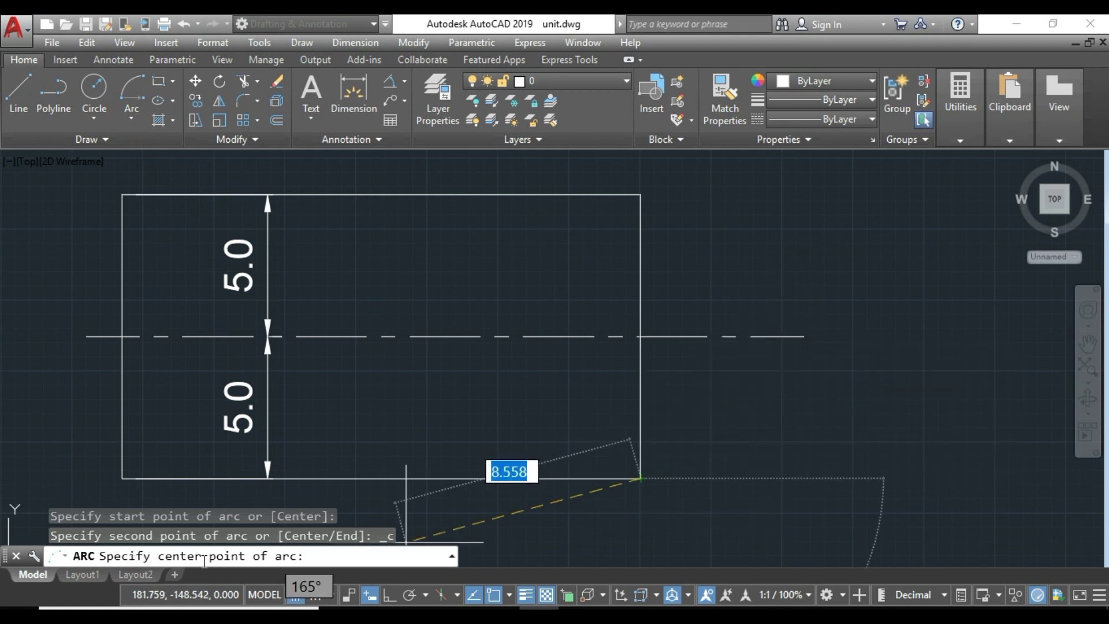
left_click(640, 336)
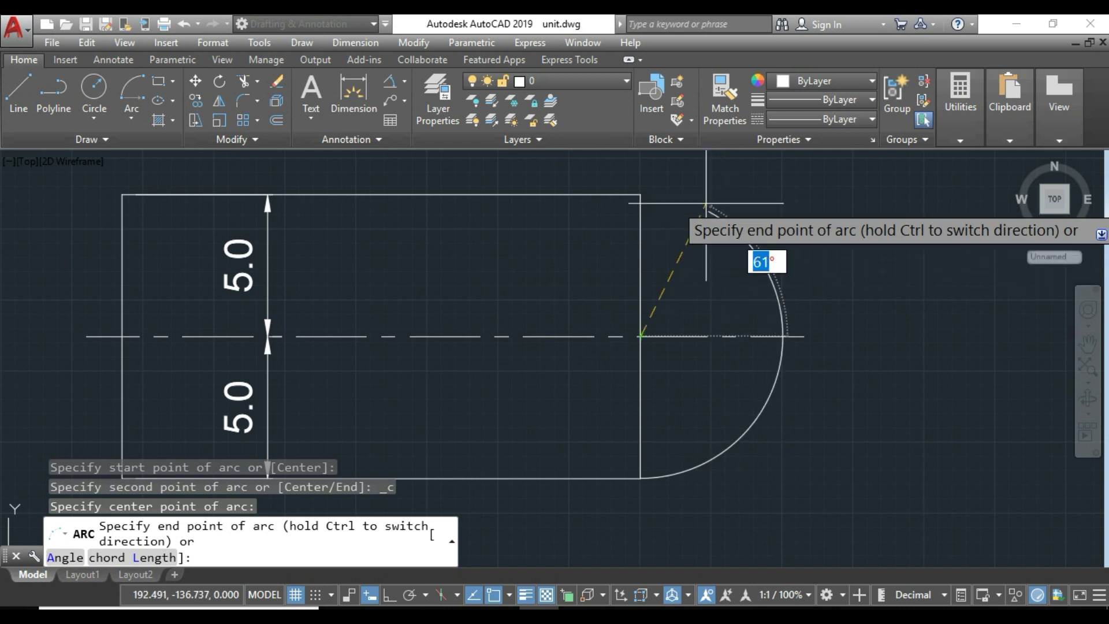
left_click(639, 188)
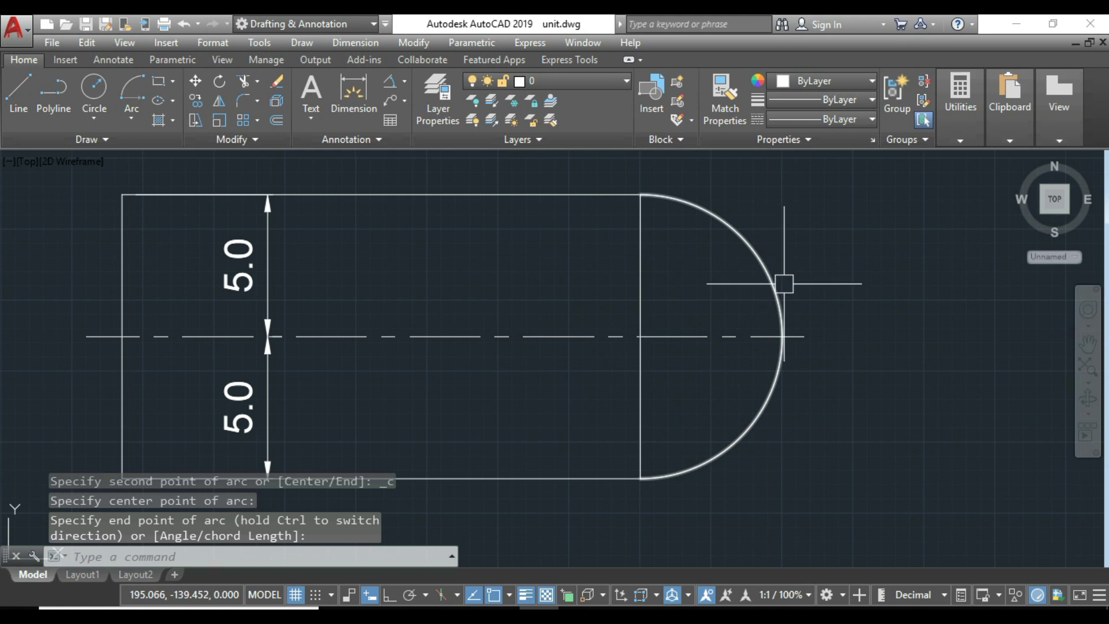
left_click(762, 270)
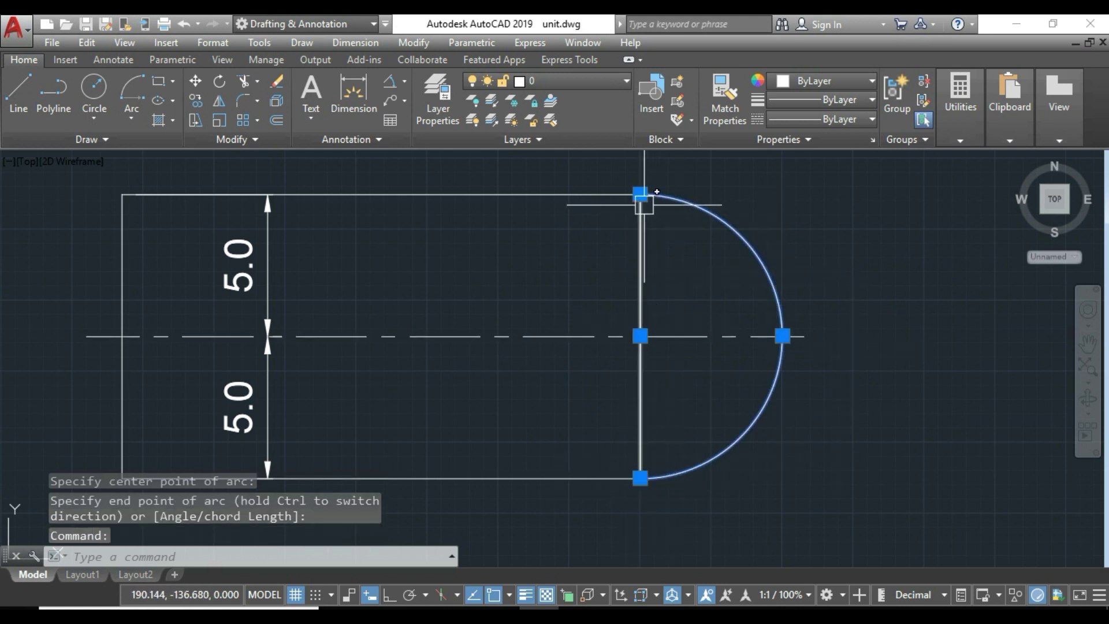
key("Escape")
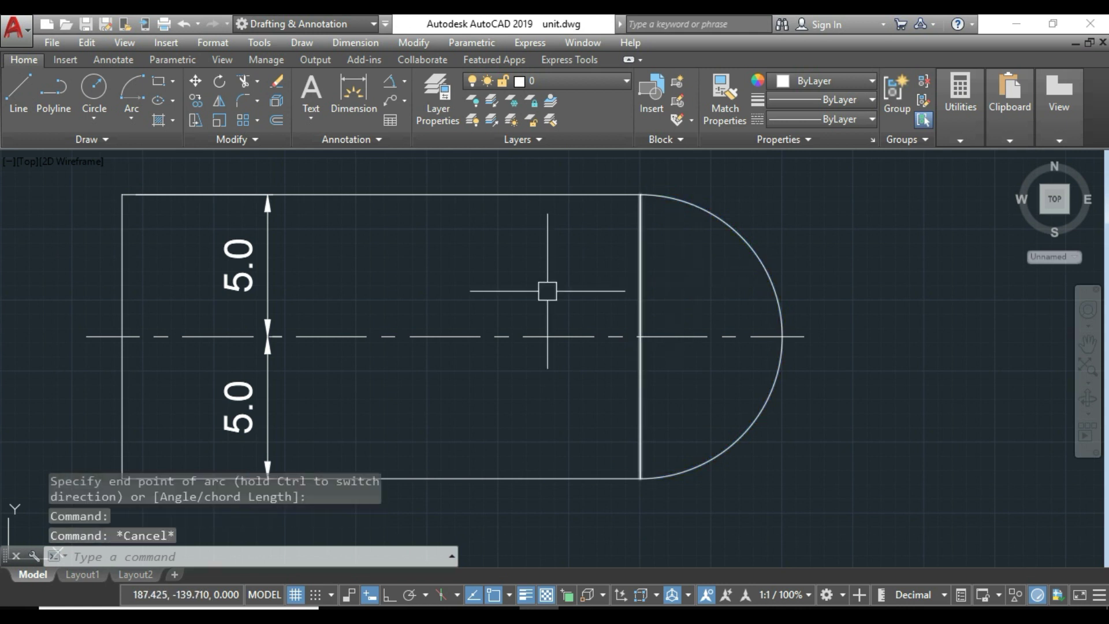
Draw a Center, Start, End arc centred at the left-edge midpoint between the right corners.
left_click(125, 119)
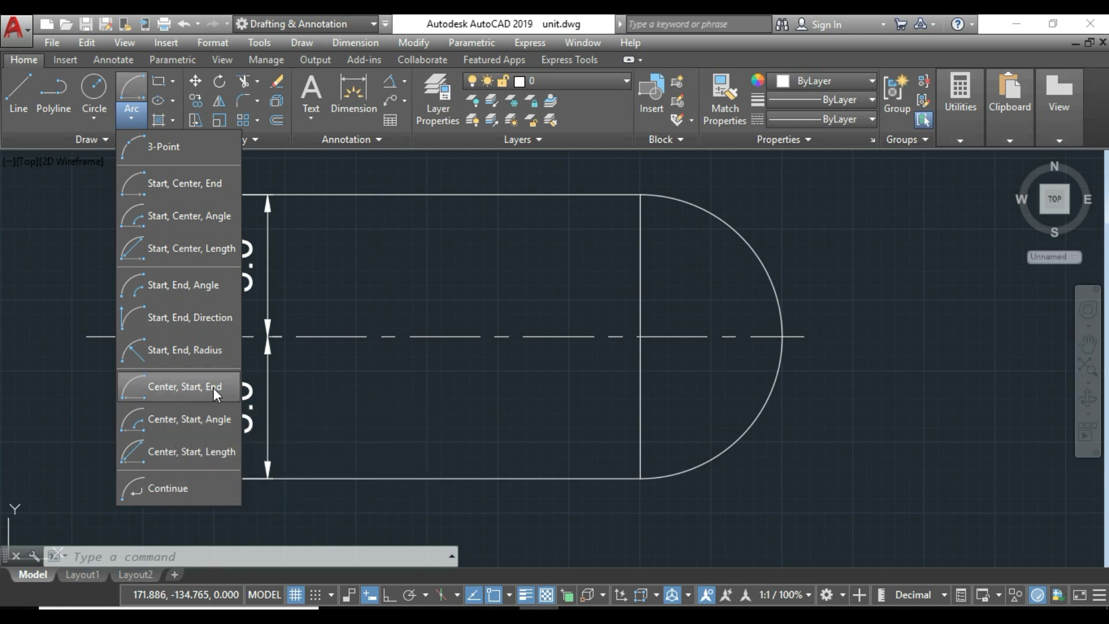
left_click(139, 390)
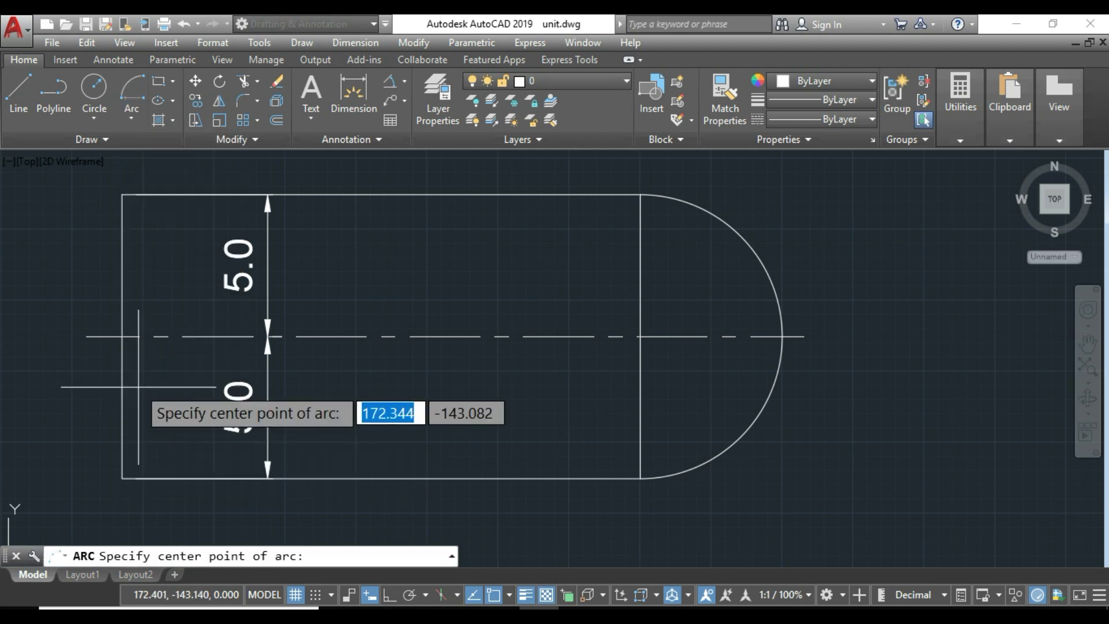
scroll(198, 421, "down", 1)
middle_click_drag(198, 421, 220, 419)
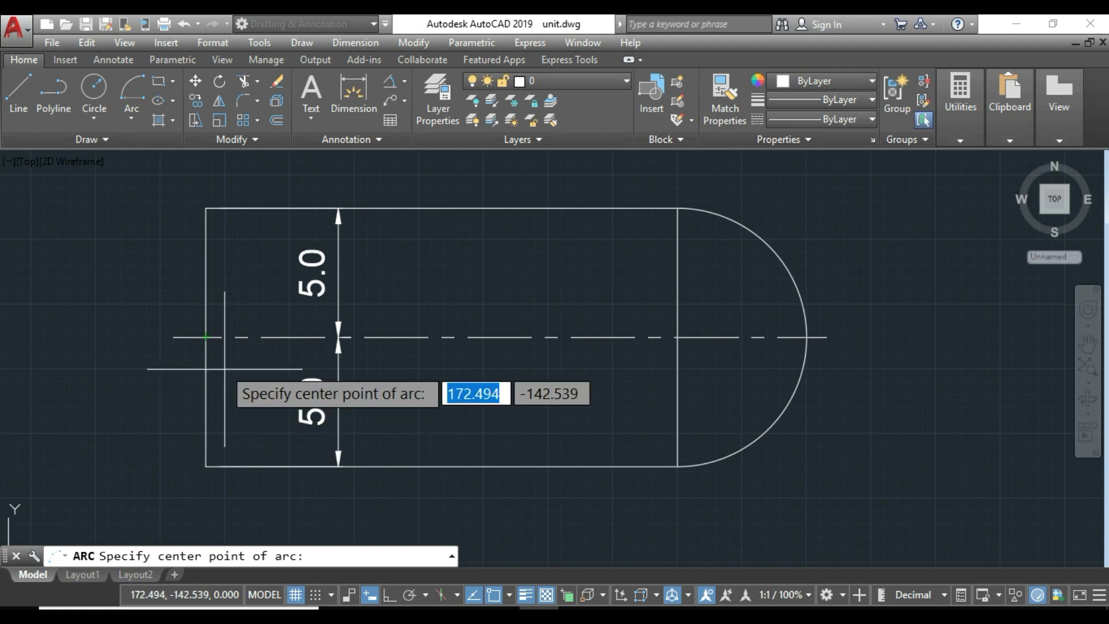
left_click(206, 337)
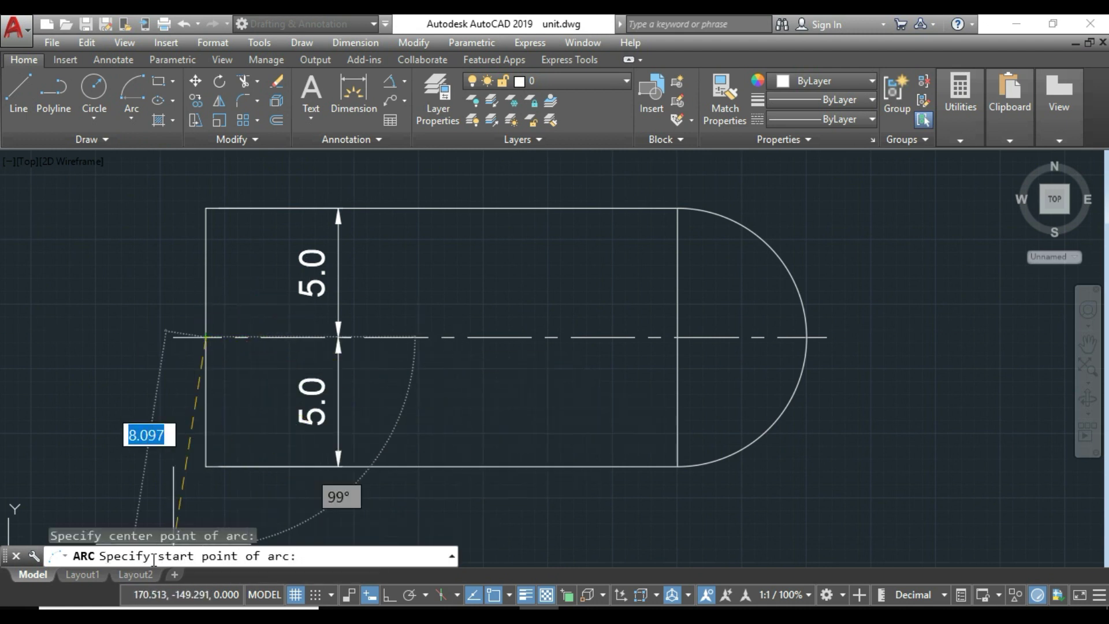
left_click(678, 466)
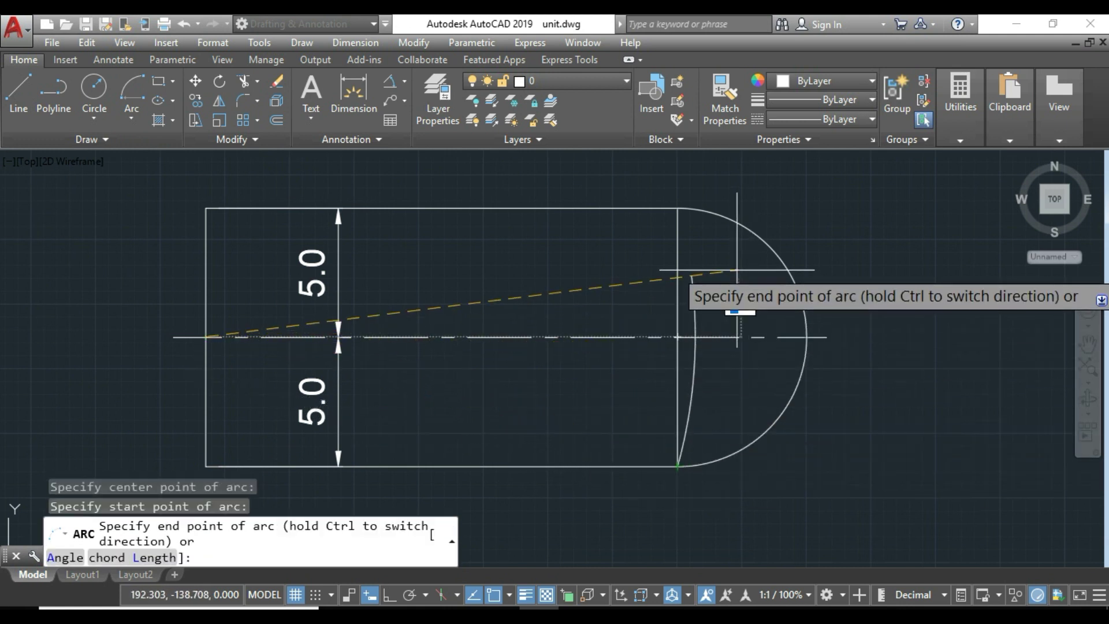
left_click(677, 206)
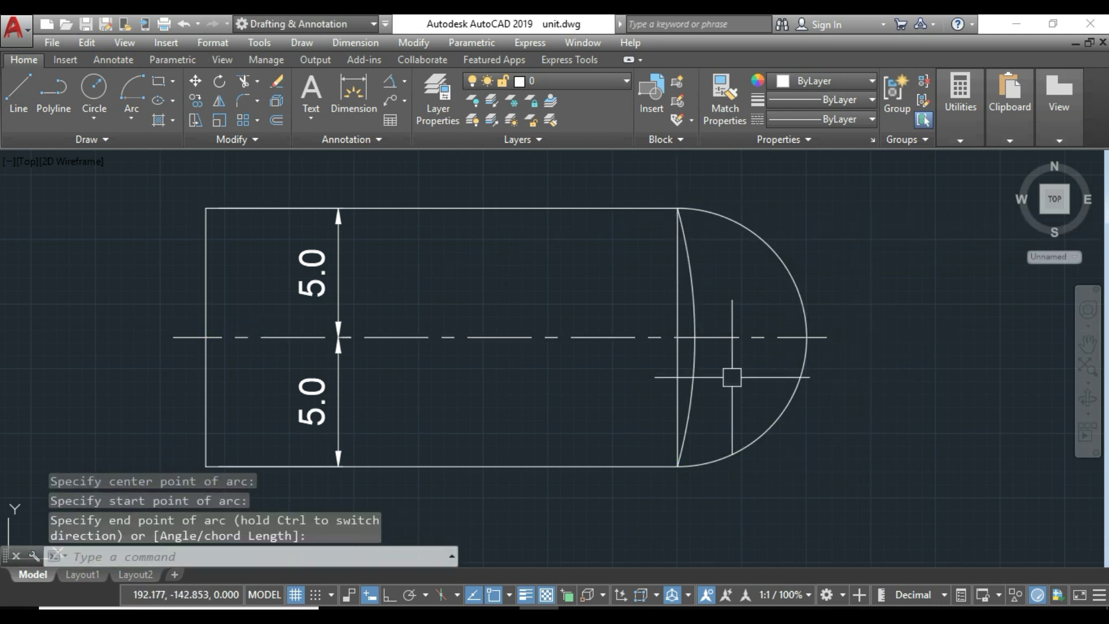
Erase the shallow arc and the semicircle together with E.
left_click(704, 370)
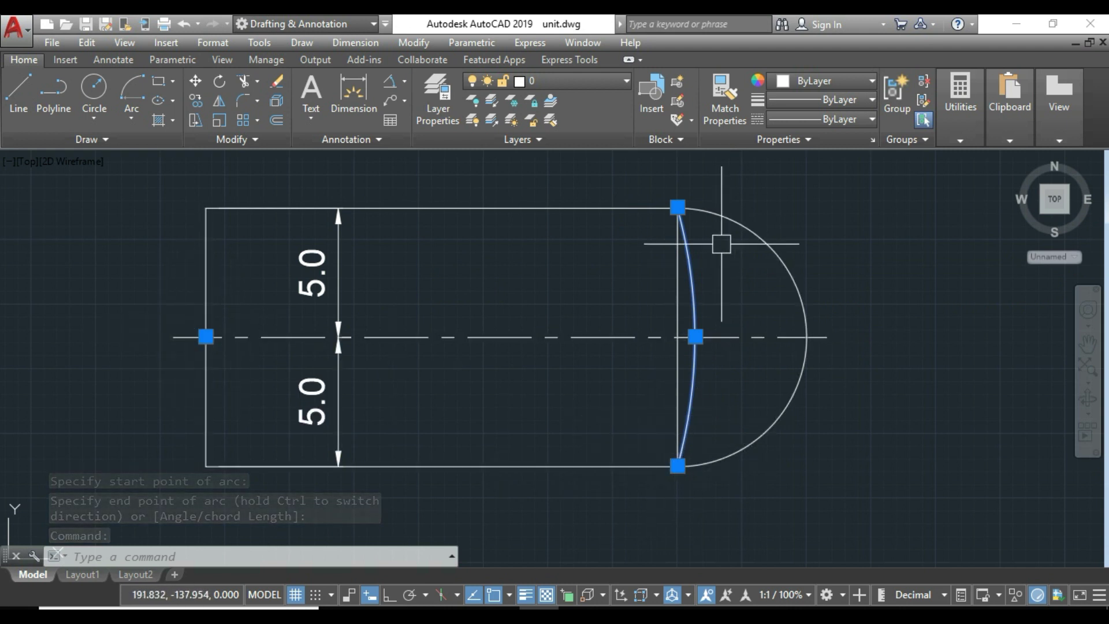
key("Escape")
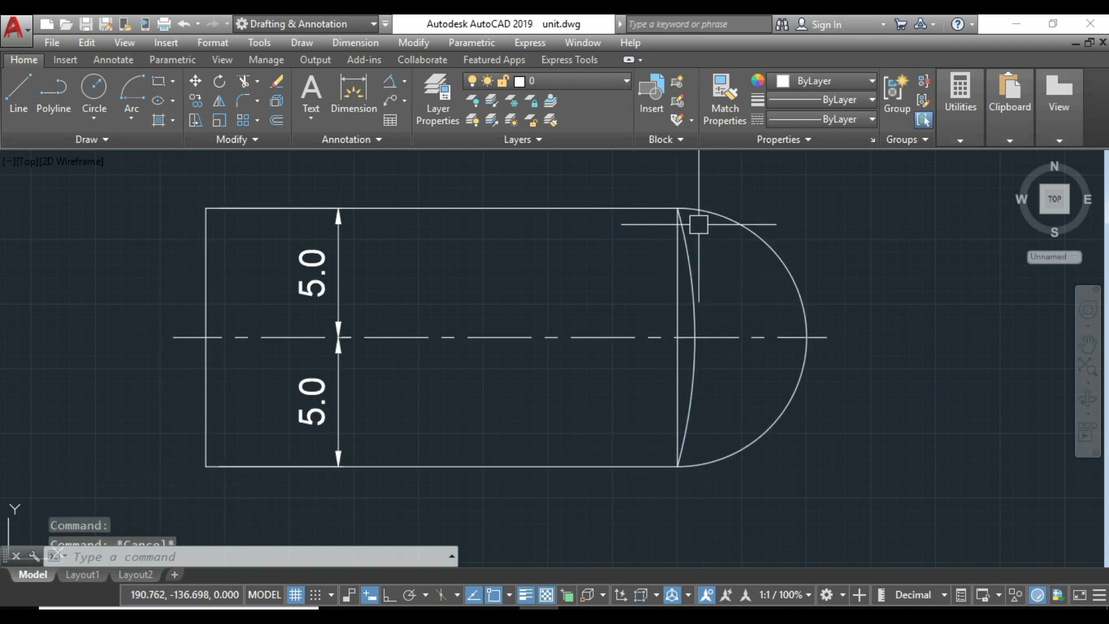
left_click(690, 266)
left_click(766, 240)
type("e")
key("Return")
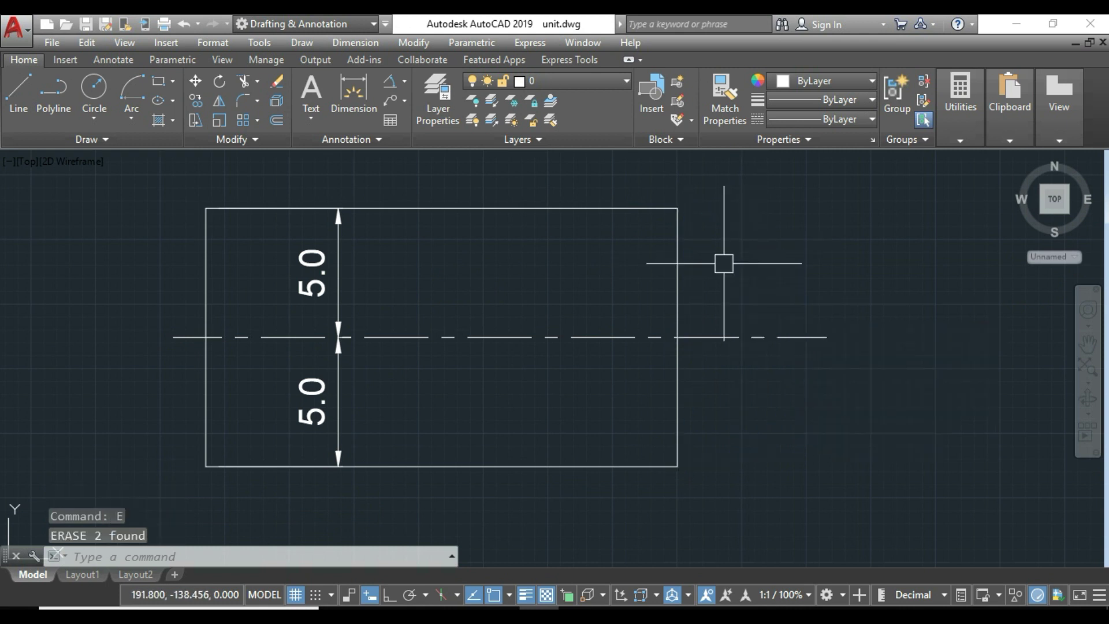
Draw a Start, Center, Angle arc from the lower-right corner around the right-edge midpoint, 50°.
left_click(132, 120)
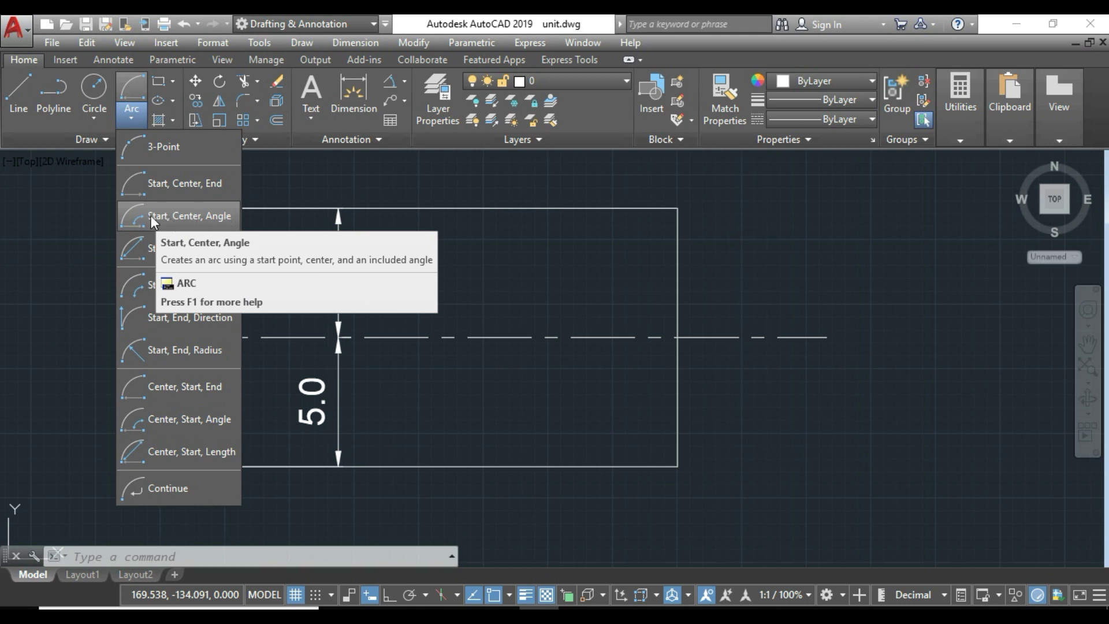
left_click(127, 216)
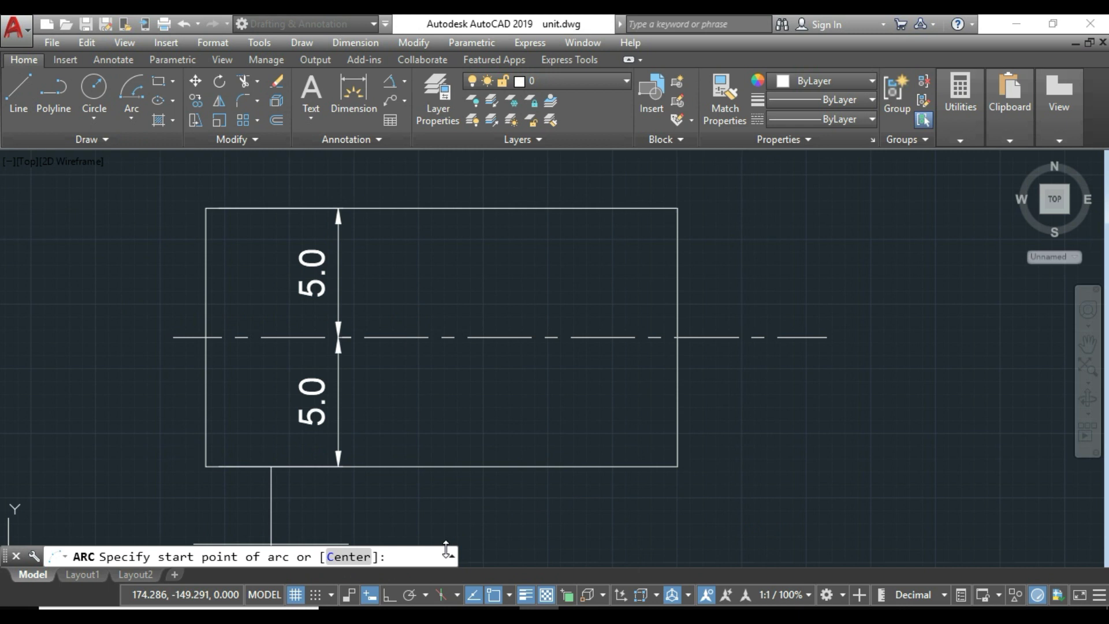
left_click(678, 465)
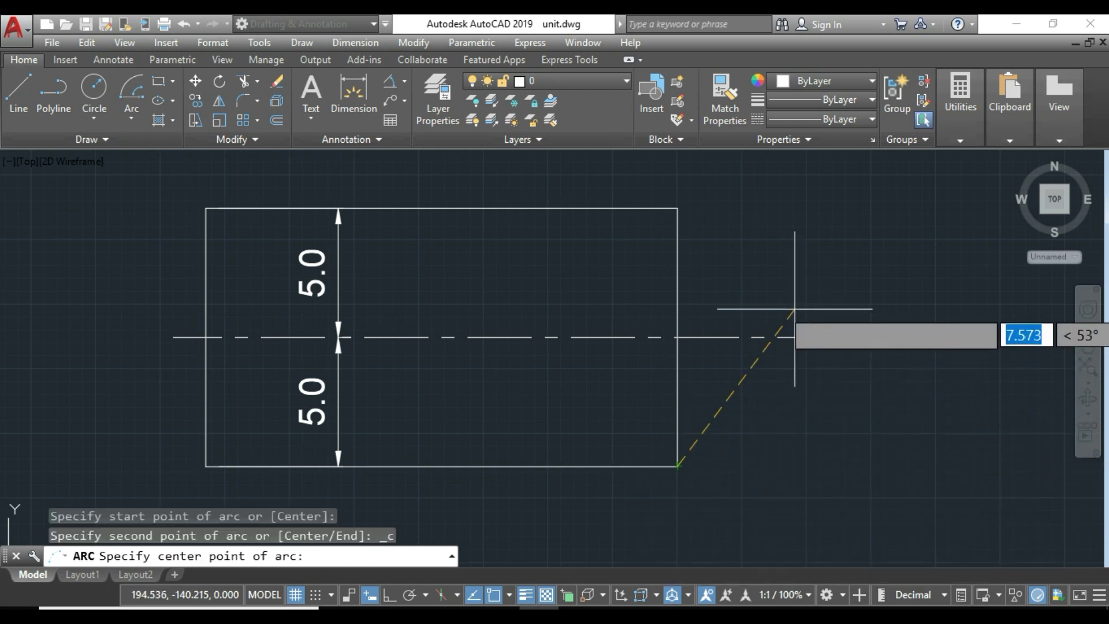
left_click(677, 337)
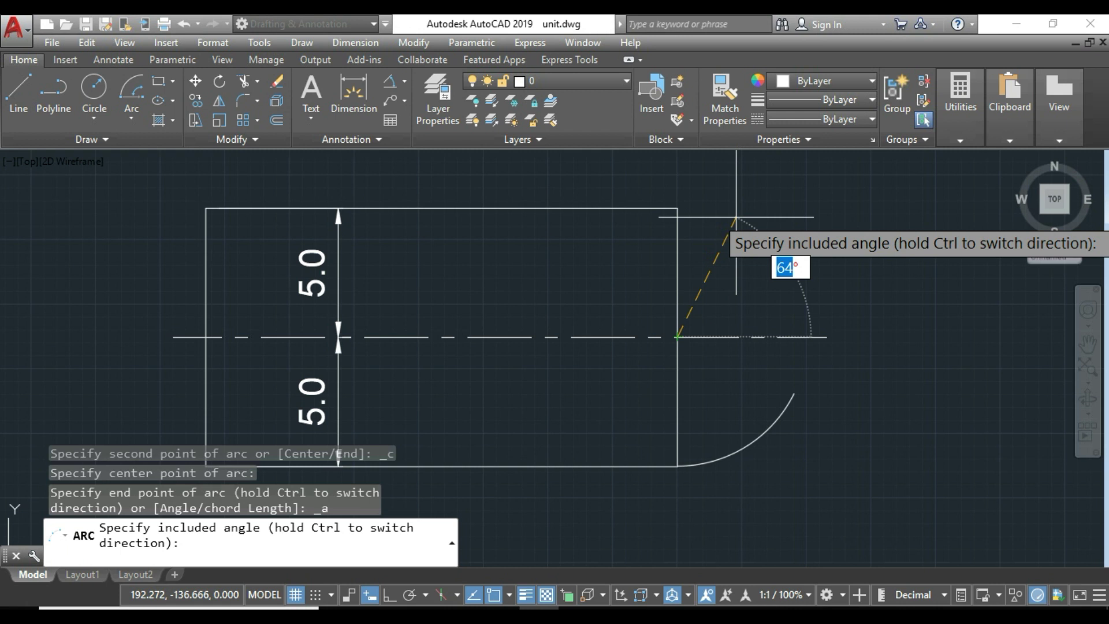
type("0")
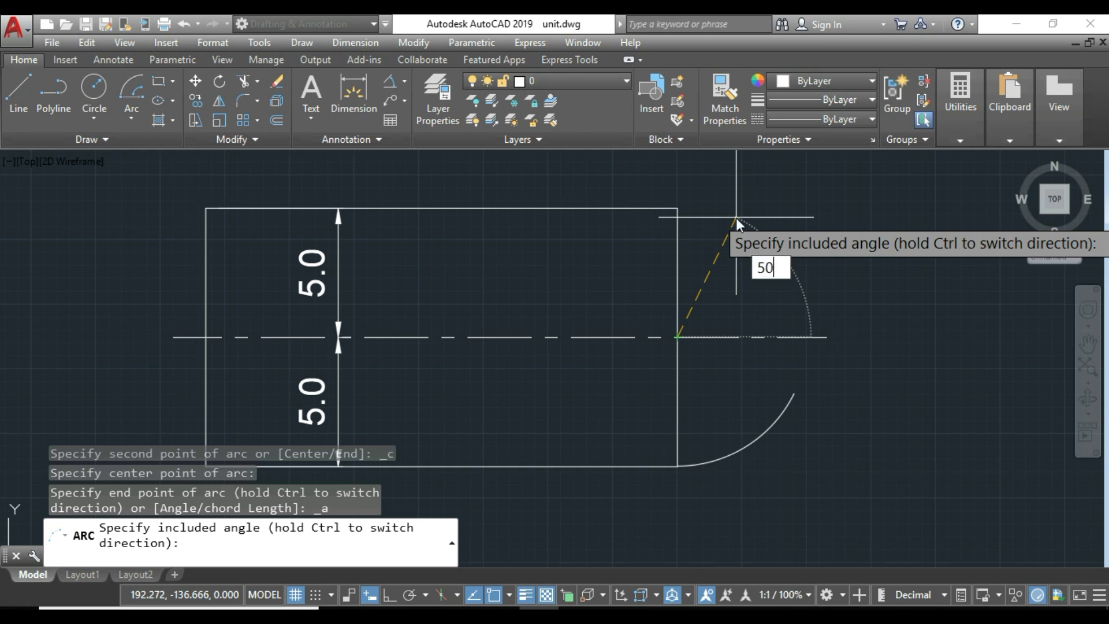
key("Return")
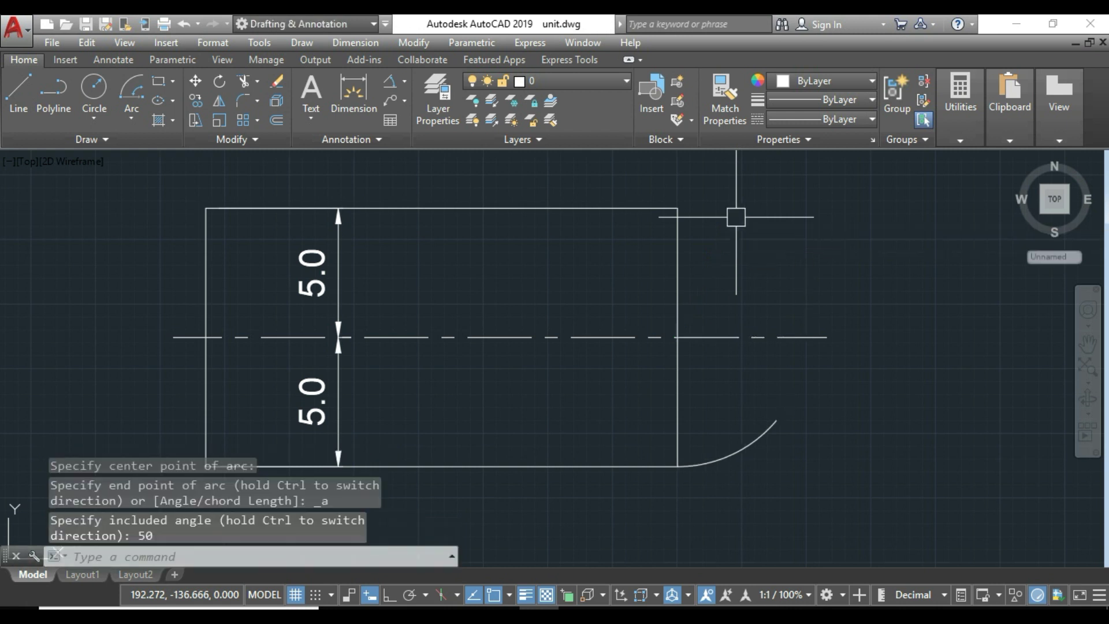
left_click(743, 449)
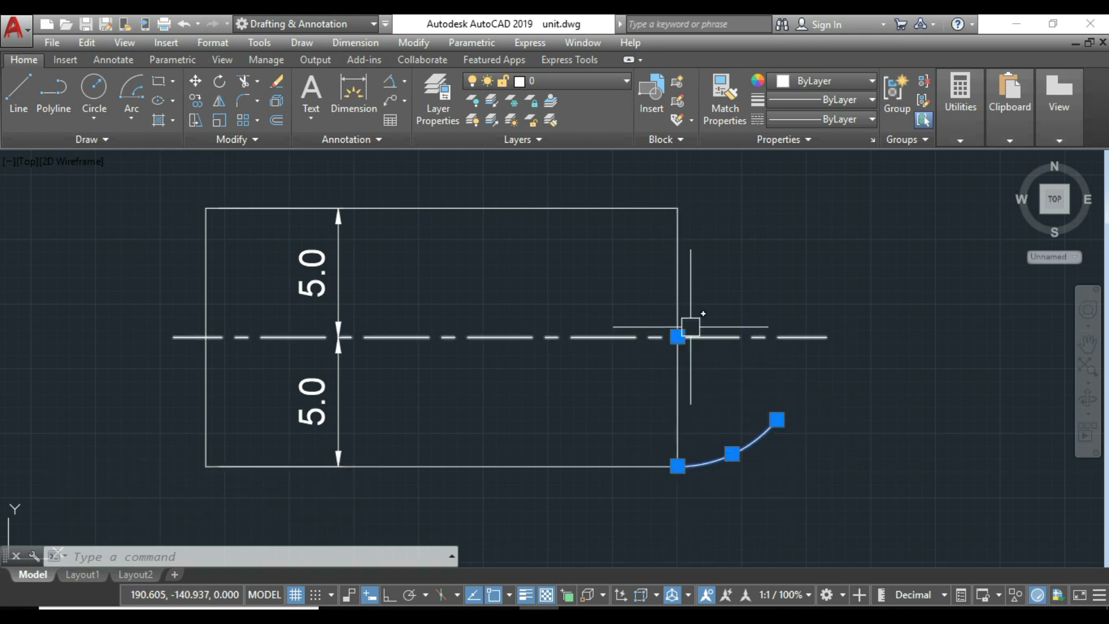
key("Escape")
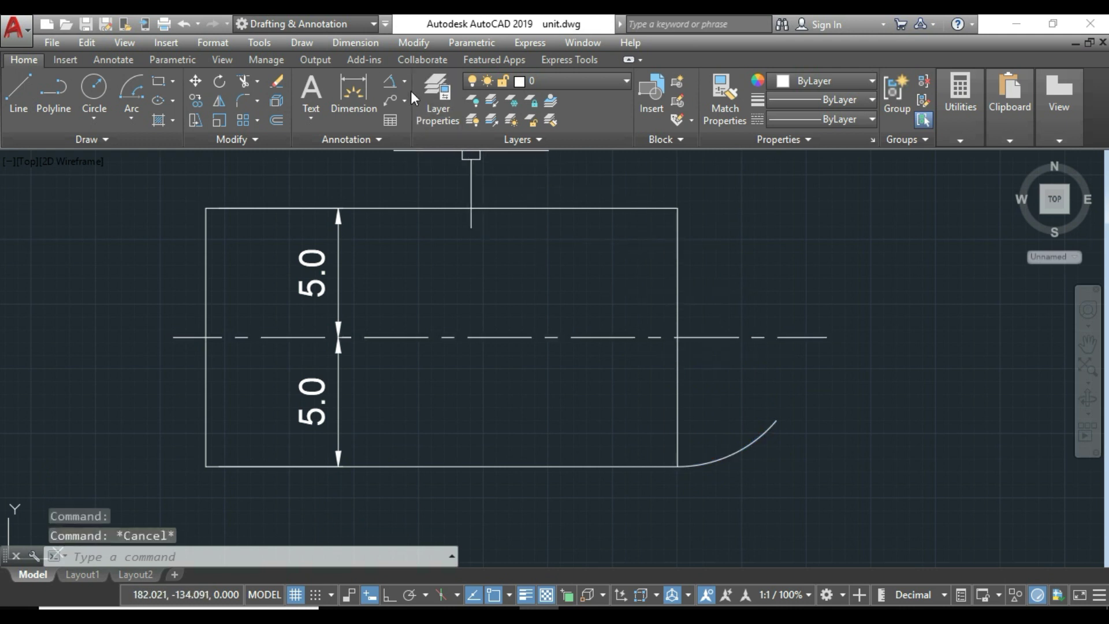
Add an angular dimension showing the new arc's 50° included angle.
left_click(405, 82)
left_click(439, 173)
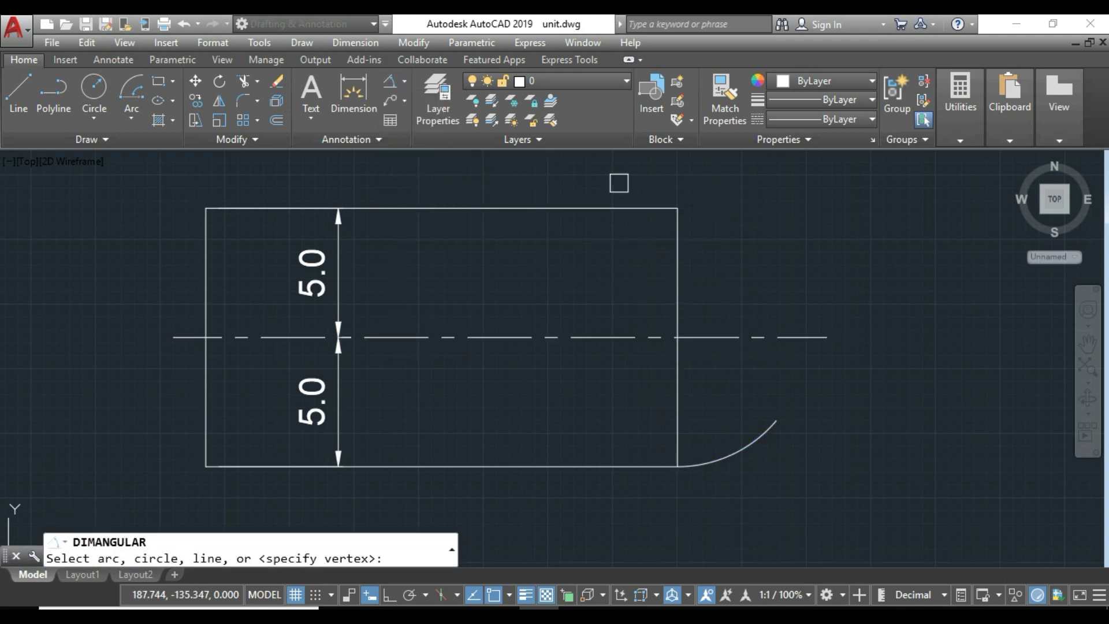
left_click(747, 447)
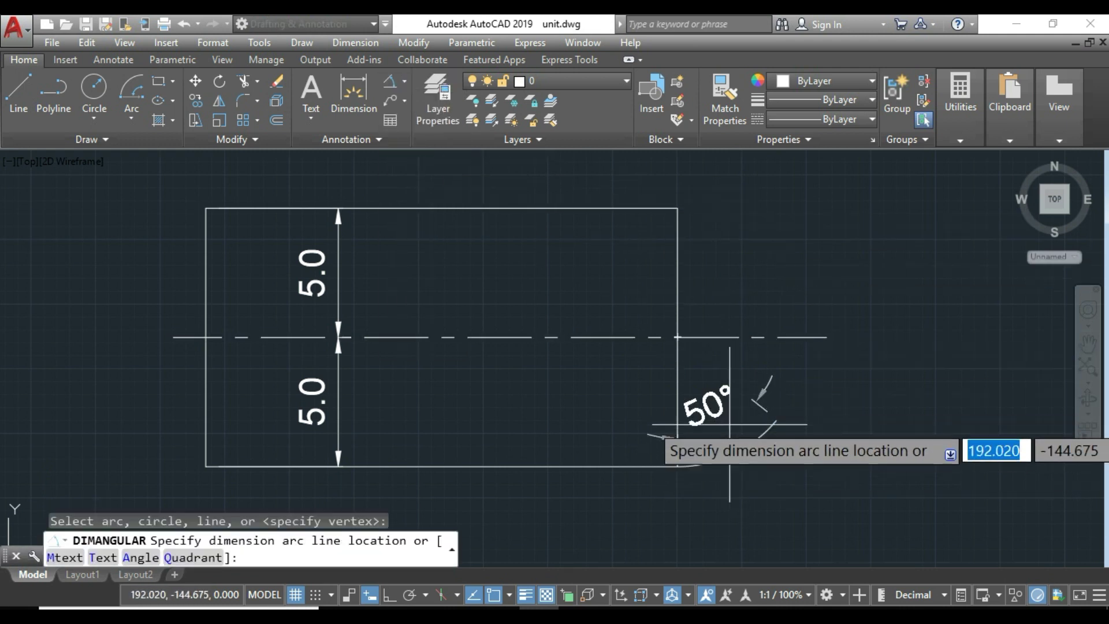
left_click(716, 395)
left_click(744, 451)
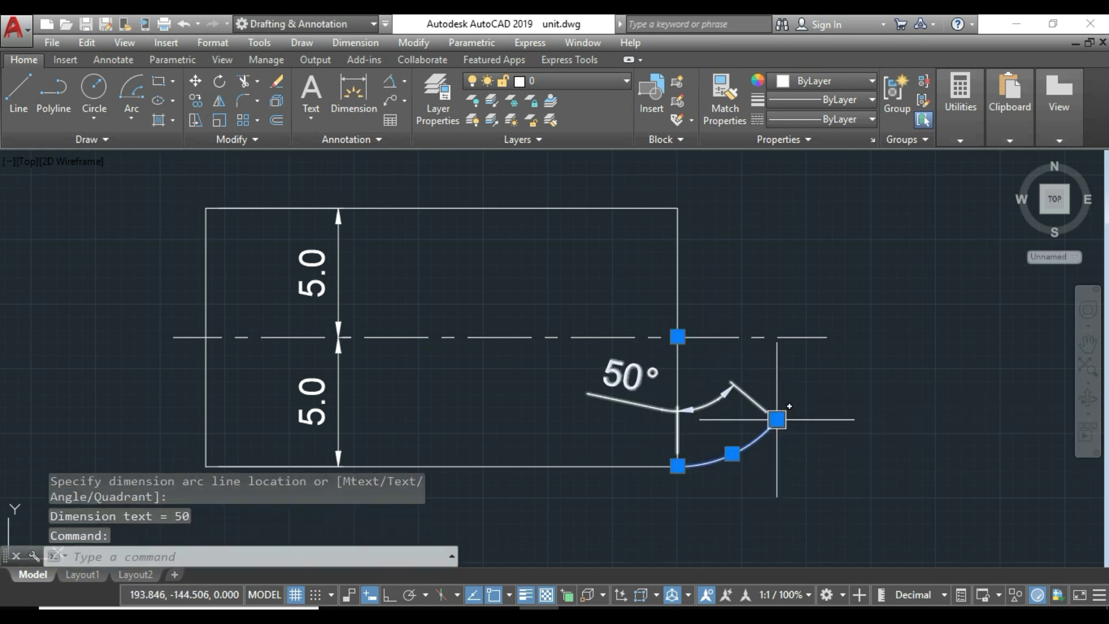
key("Escape")
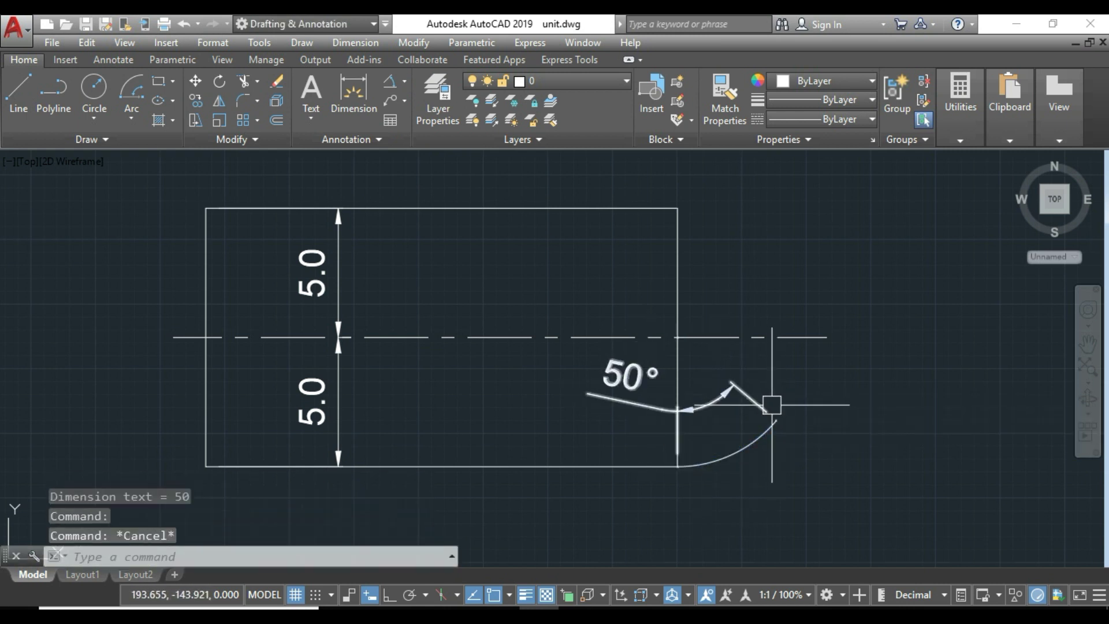
left_click(136, 123)
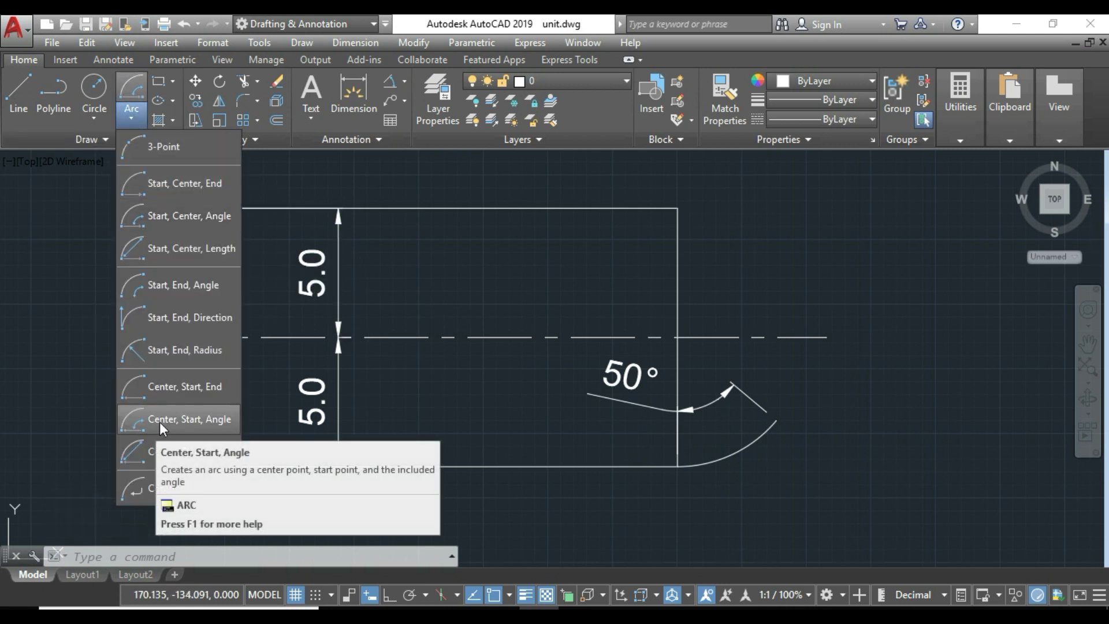
Draw a 45° Center, Start, Angle arc centred where the right edge meets the centreline.
left_click(145, 421)
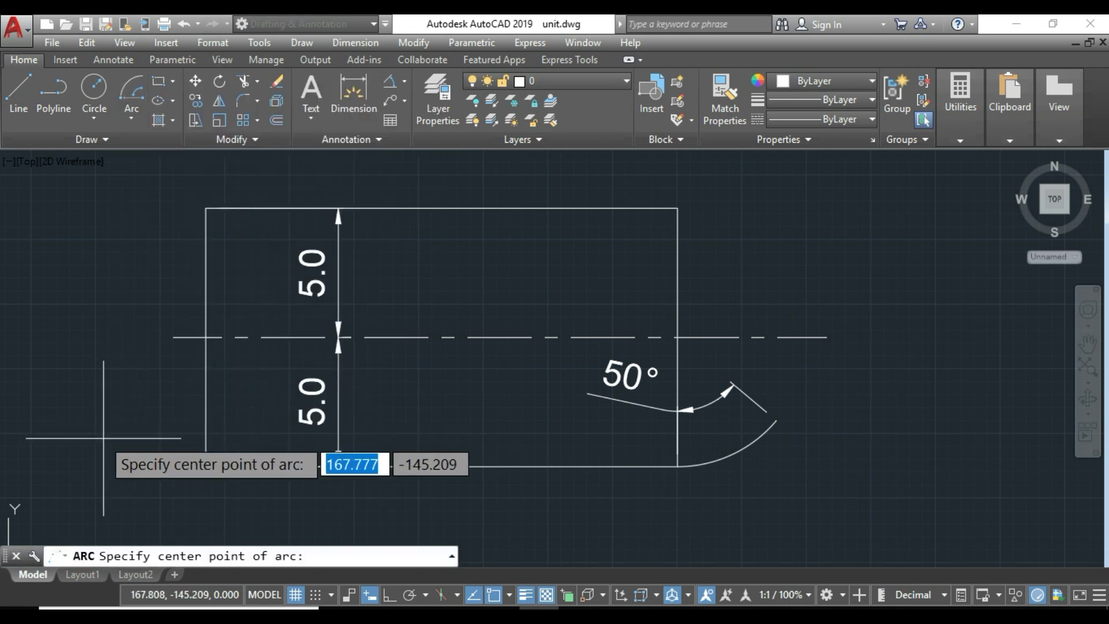
left_click(677, 337)
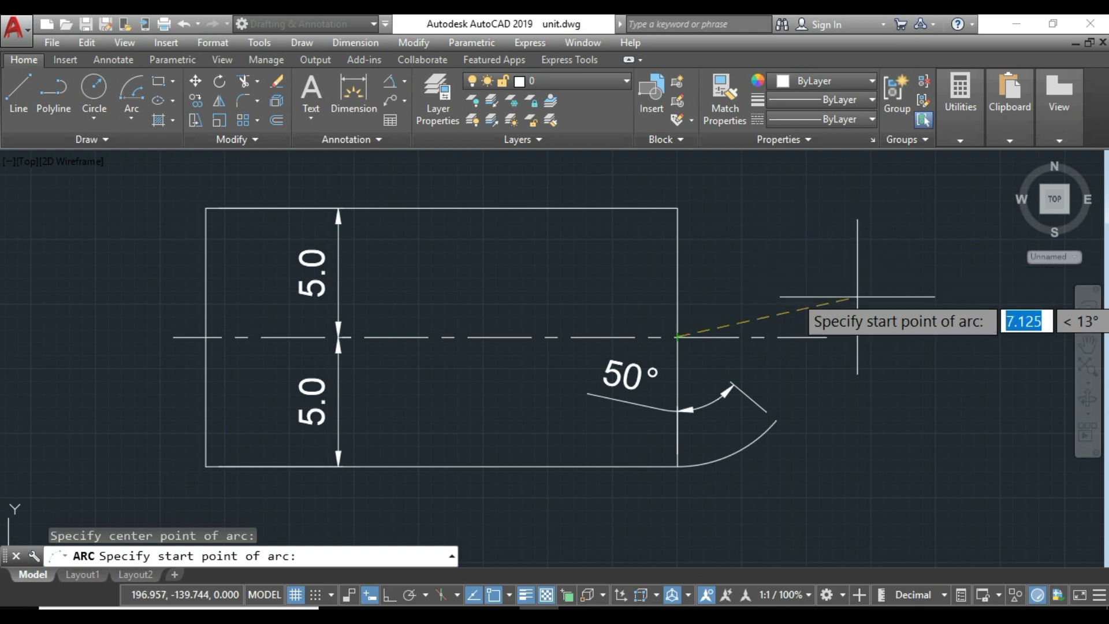
left_click(827, 337)
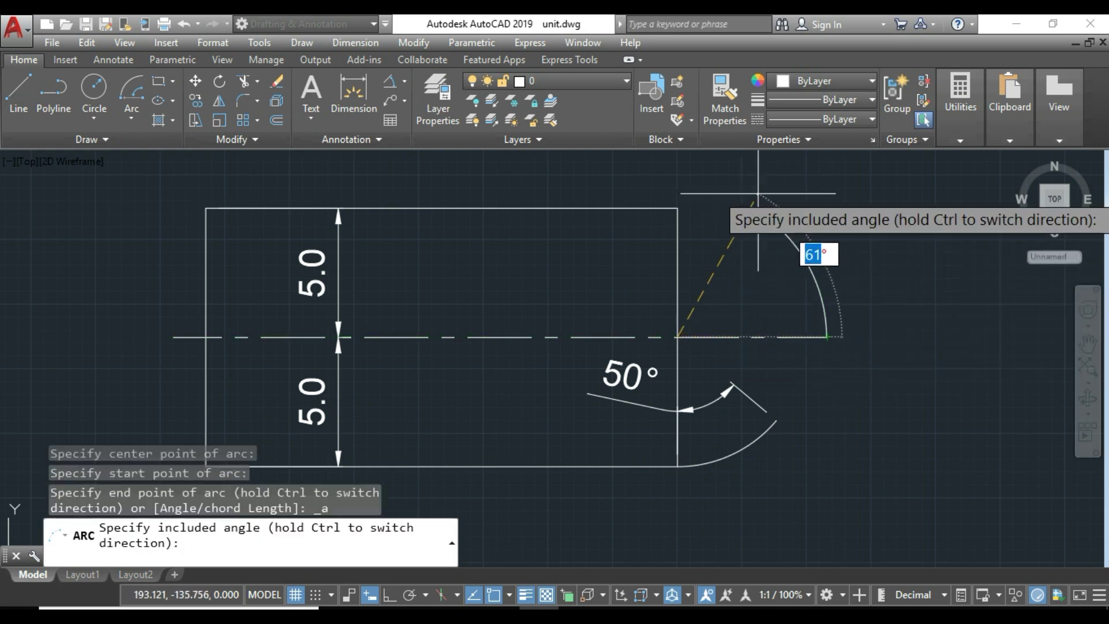
type("45")
key("Return")
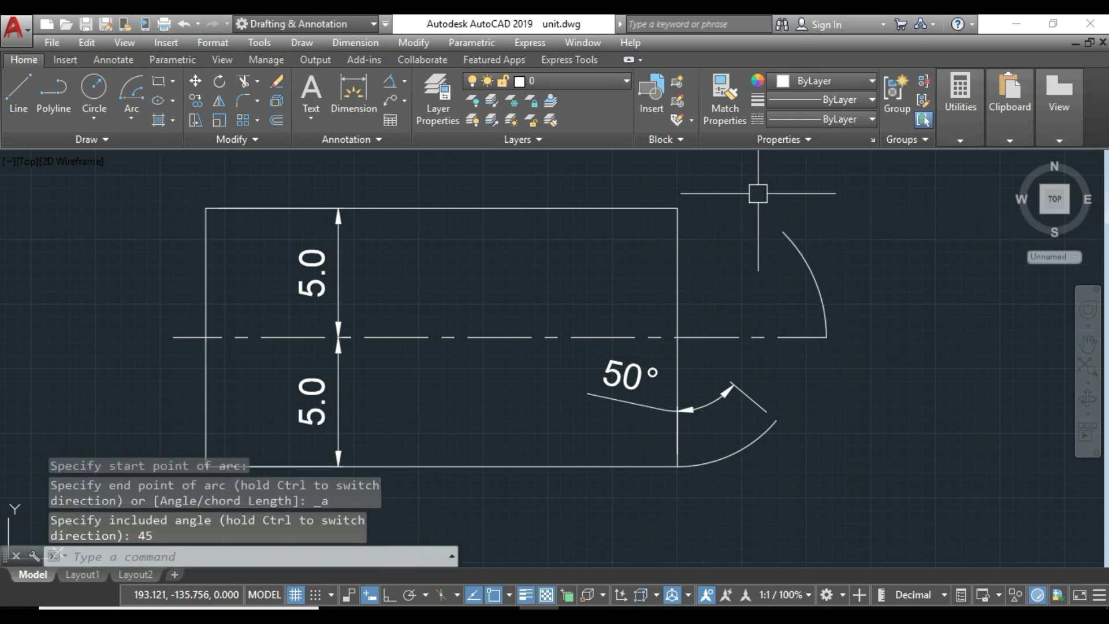
left_click(815, 279)
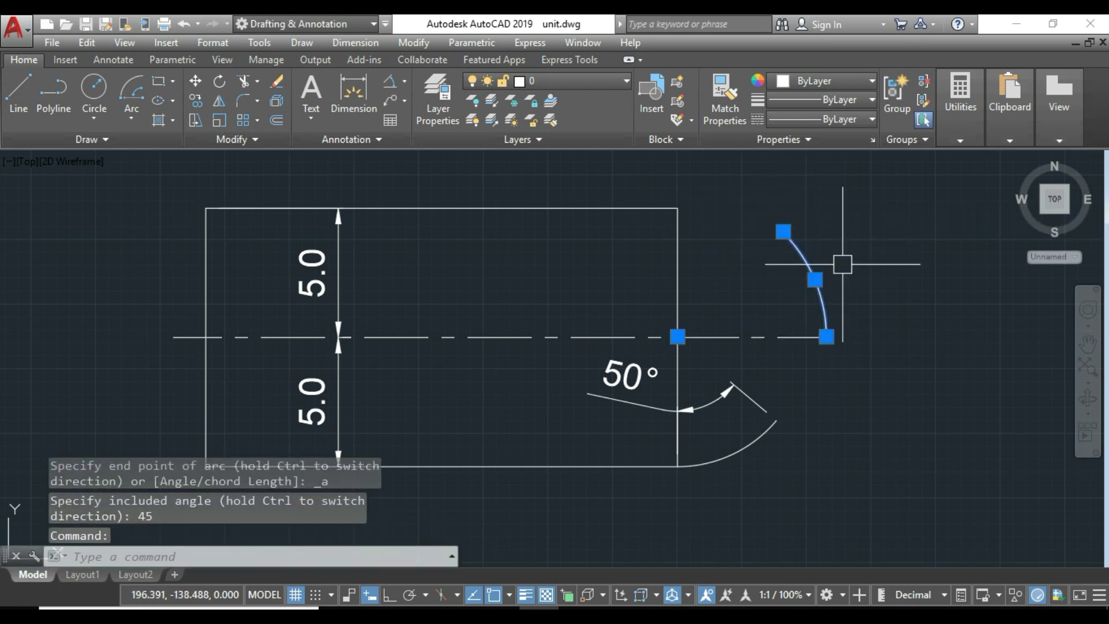
key("Escape")
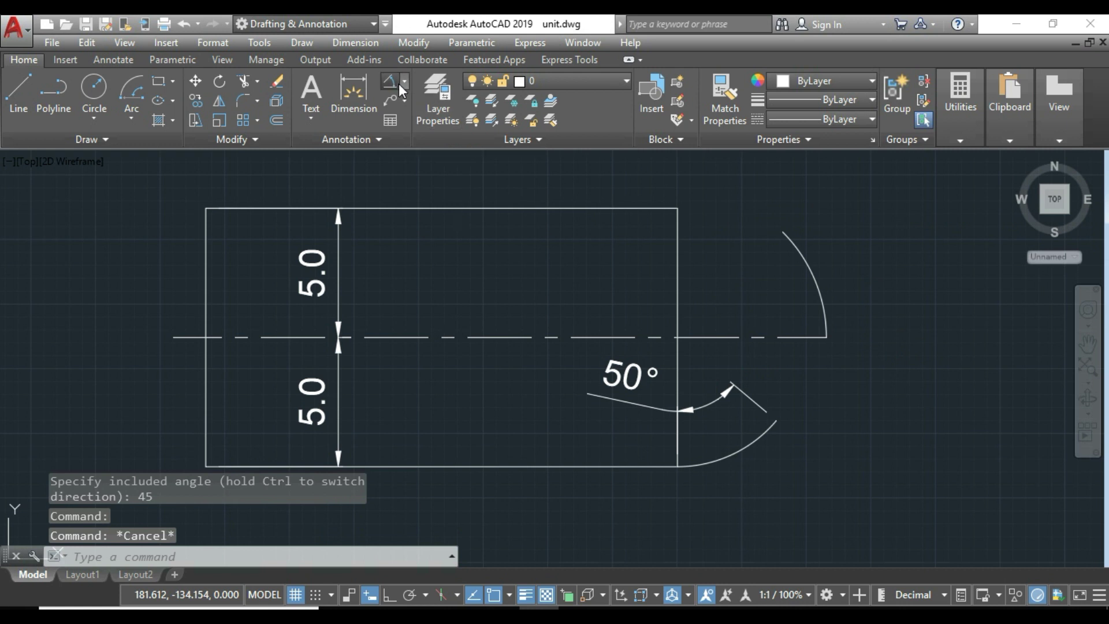
Add a 45° angular dimension to the upper arc.
left_click(390, 81)
left_click(800, 255)
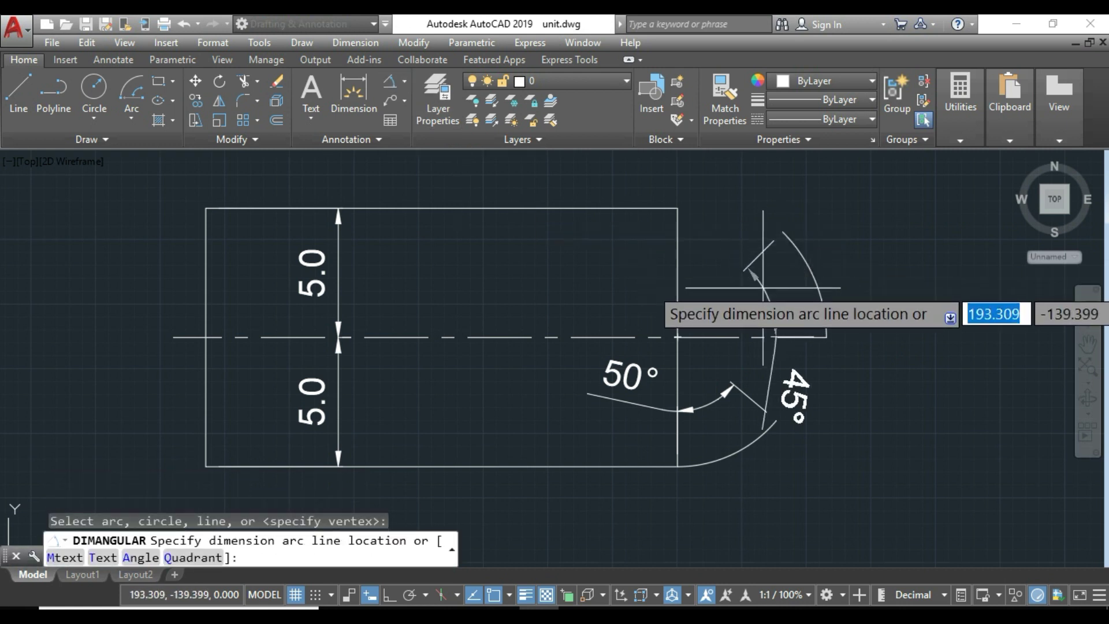
left_click(745, 303)
left_click(782, 393)
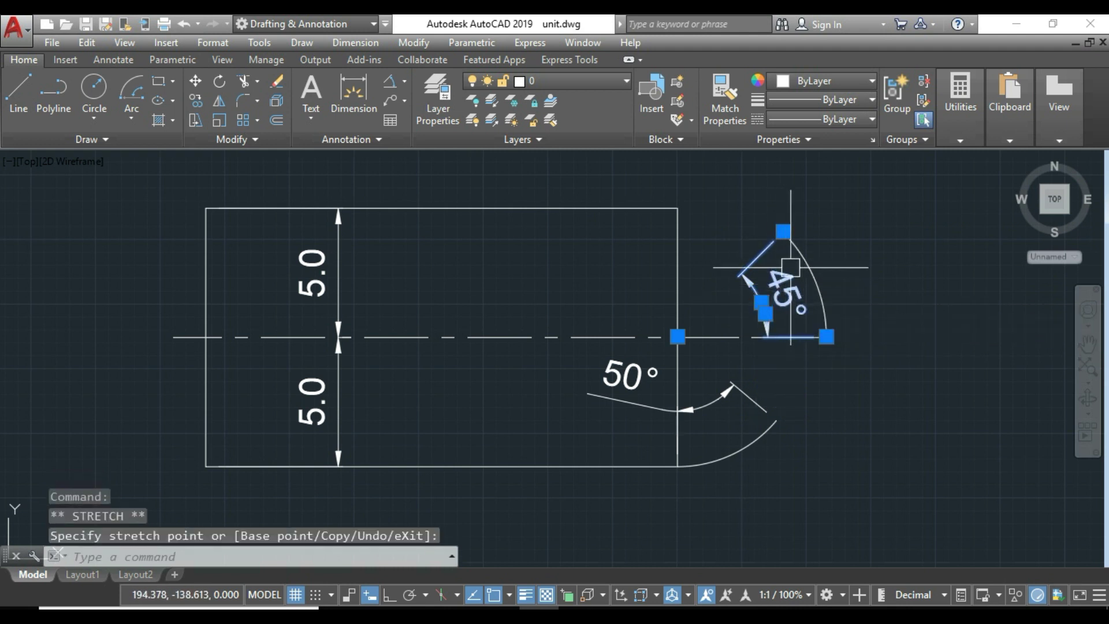
key("Escape")
Erase both arcs along with their 45° and 50° angle dimensions.
left_click(854, 377)
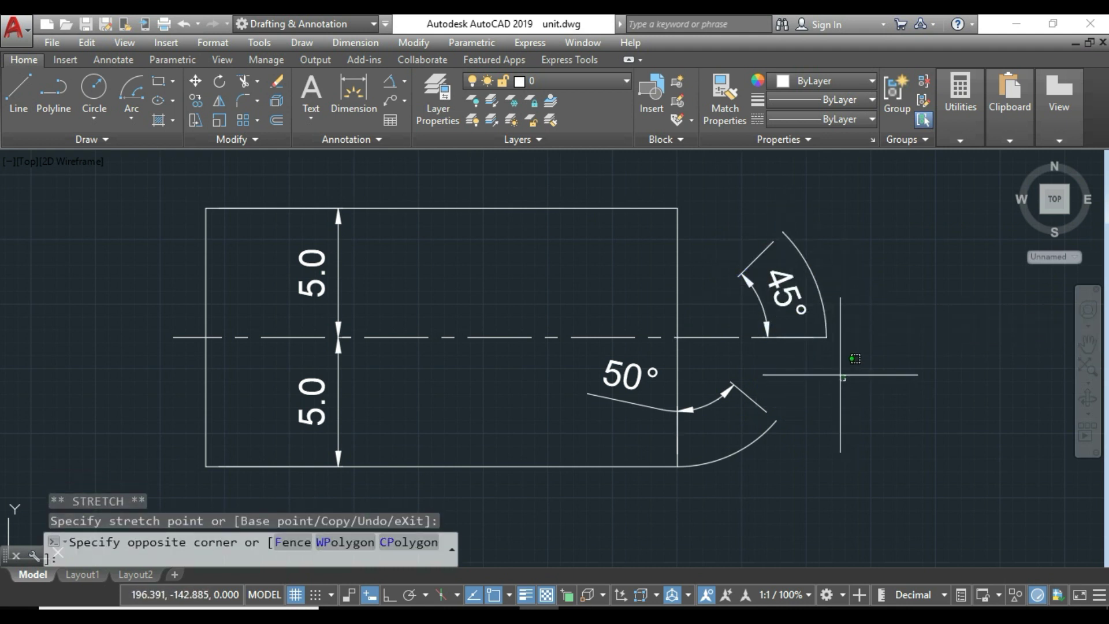
key("Escape")
left_click(800, 257)
left_click(744, 400)
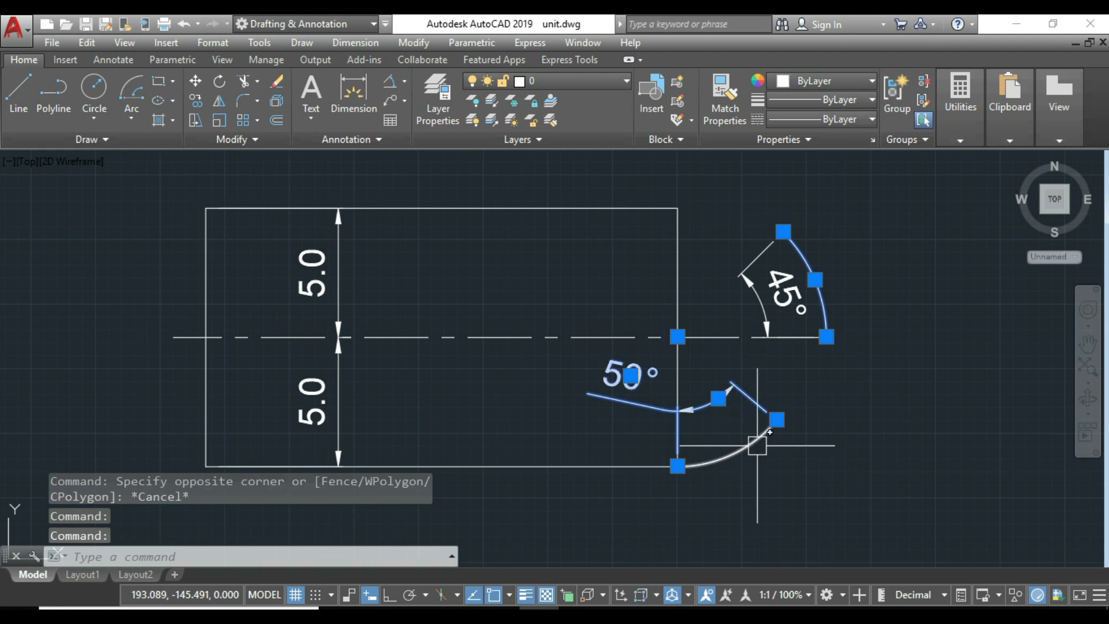
left_click(754, 441)
type("e")
key("Return")
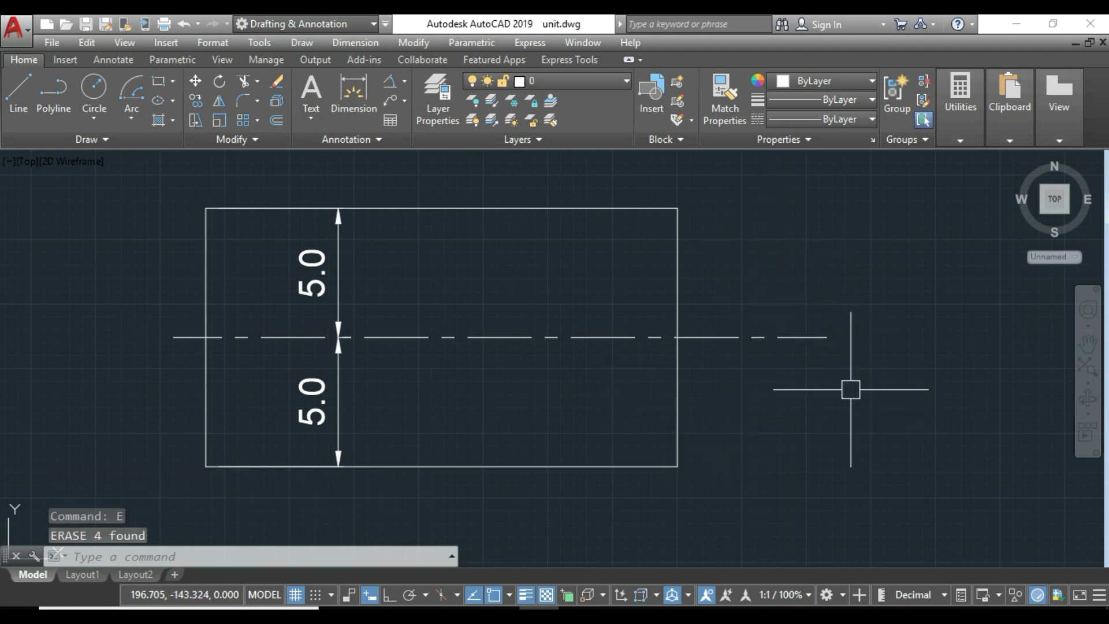
Draw a Start, Center, Length arc from the lower-right corner, centred on the centreline, with chord 9.
left_click(131, 119)
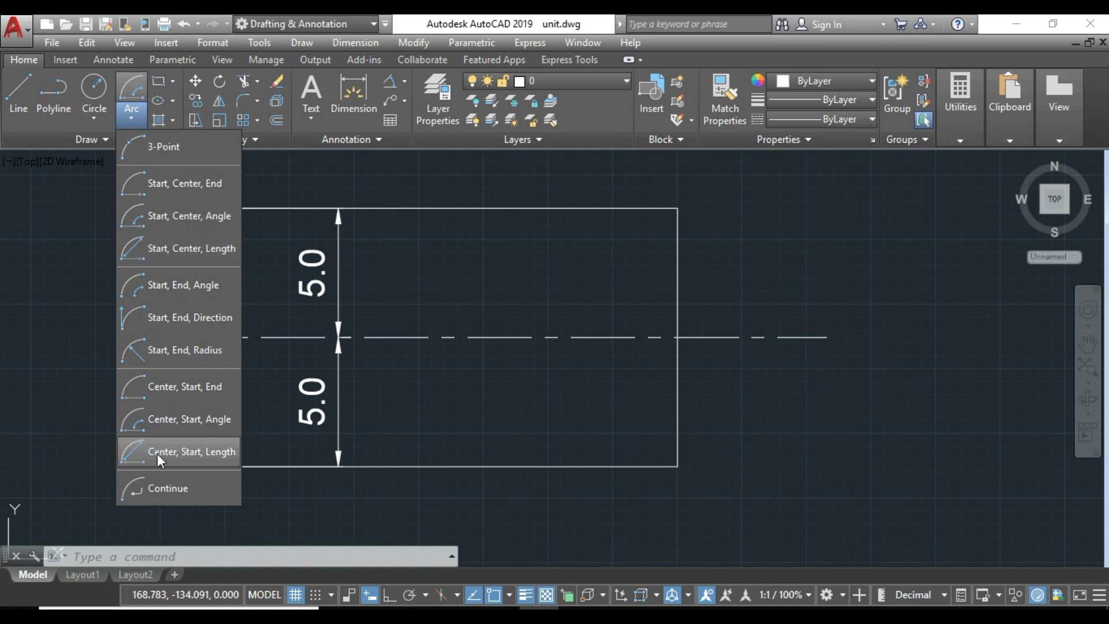
left_click(140, 250)
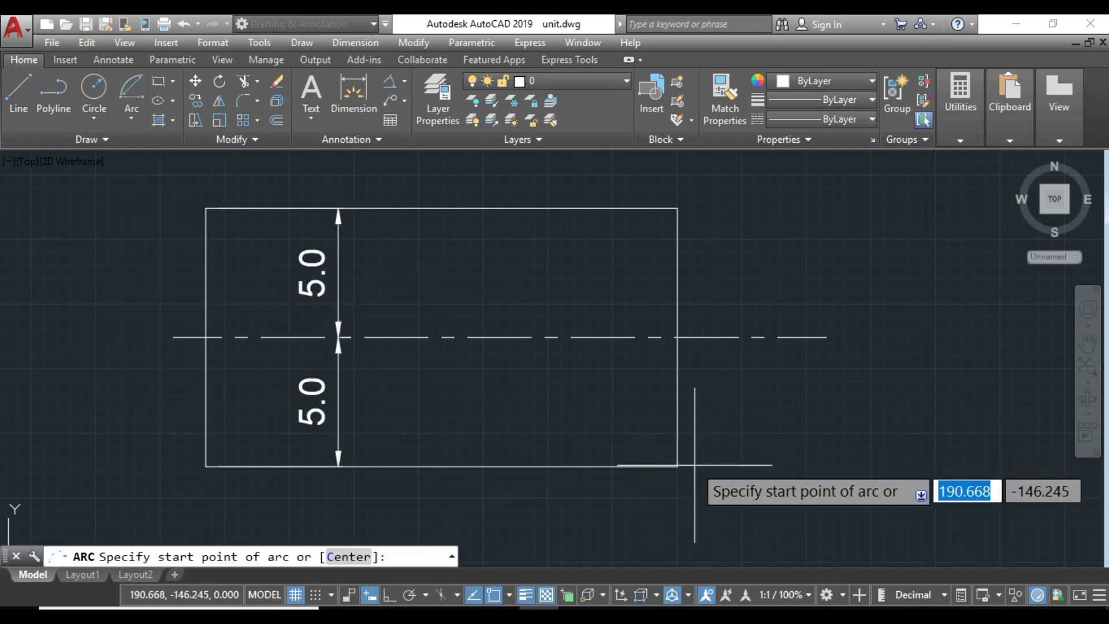
left_click(676, 465)
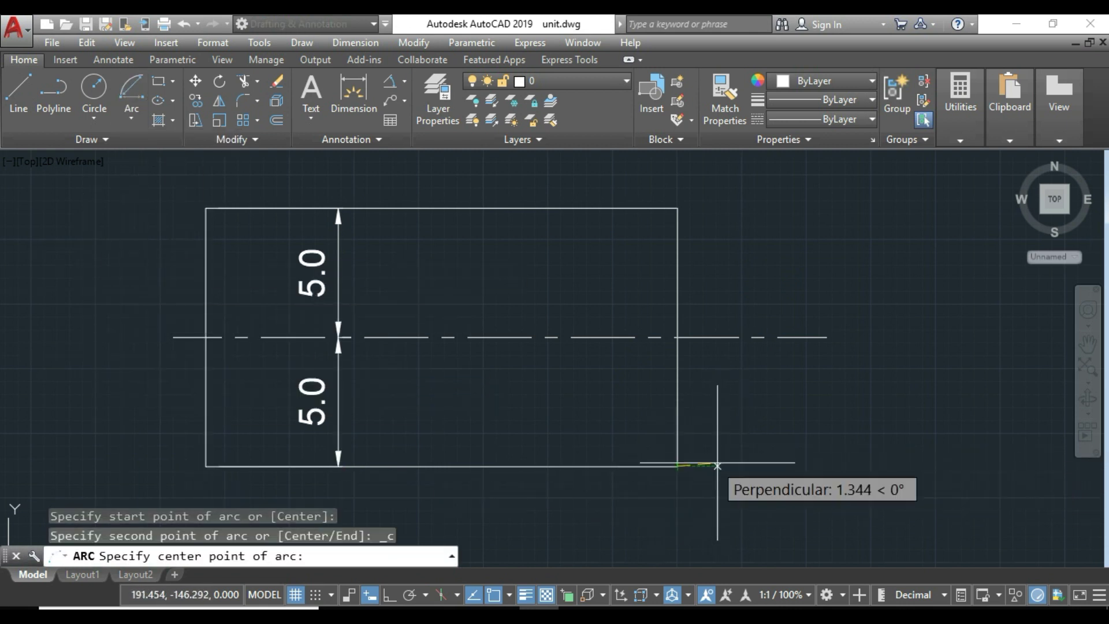
left_click(676, 336)
type("9")
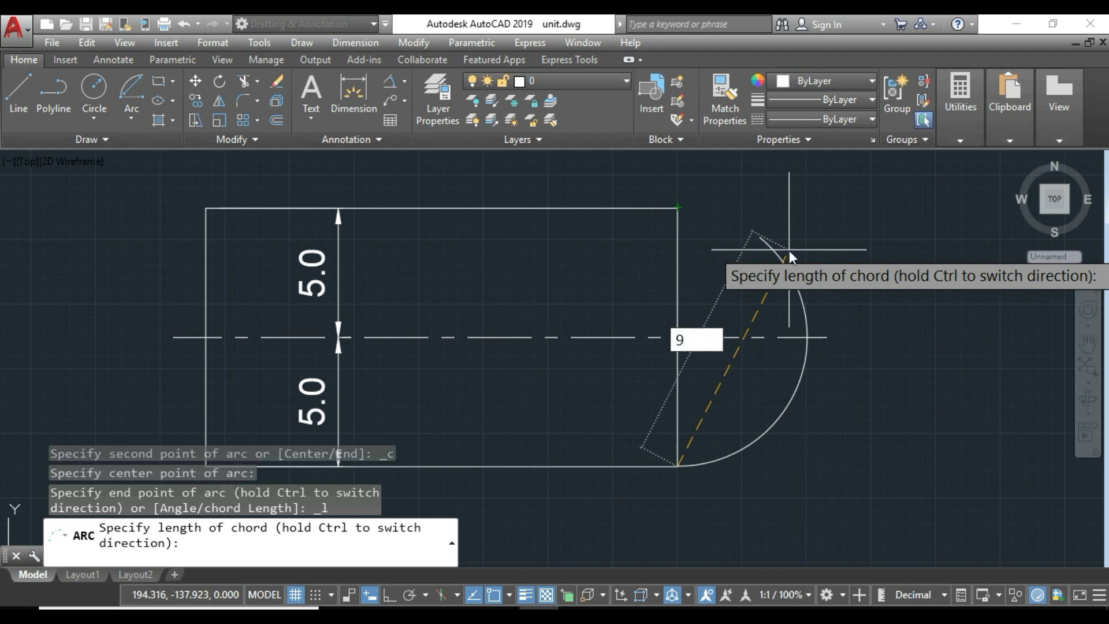
key("Return")
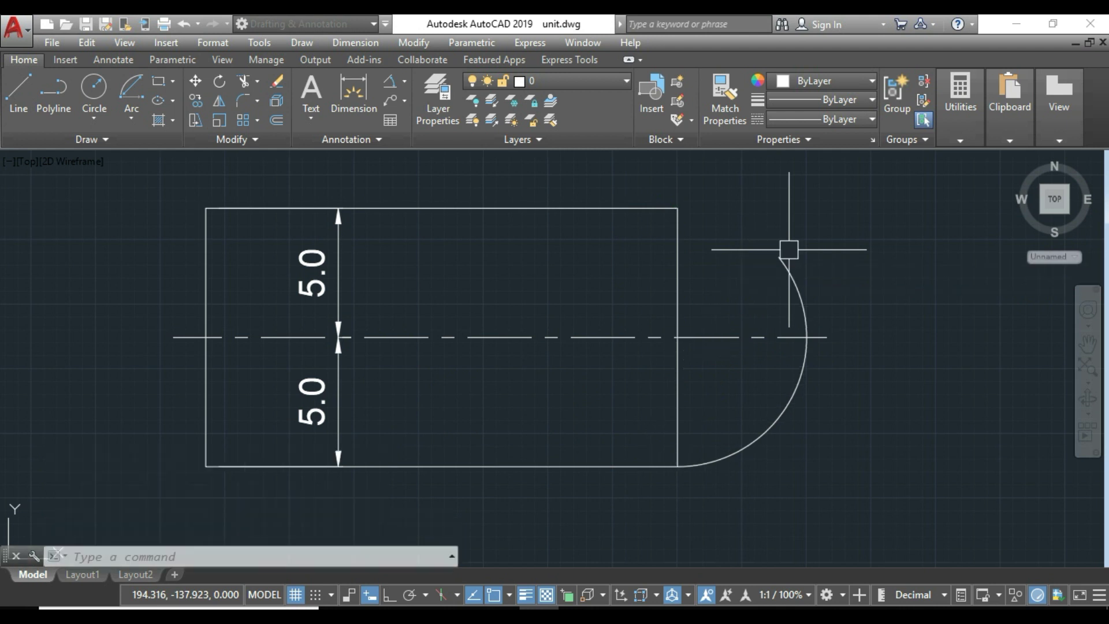
left_click(795, 285)
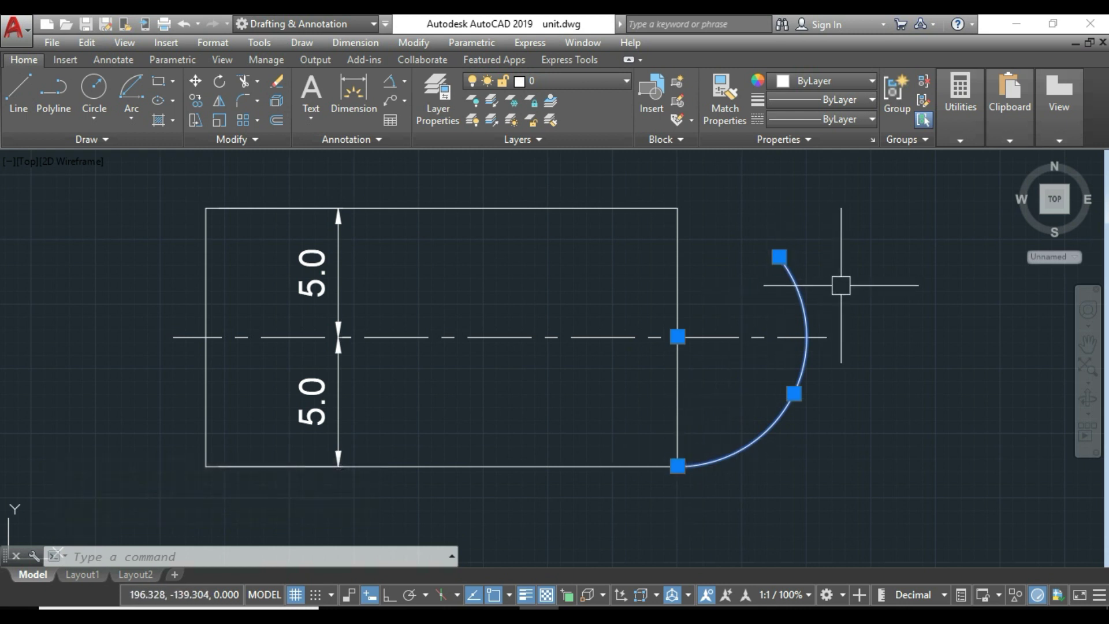
key("Escape")
type("l")
key("Return")
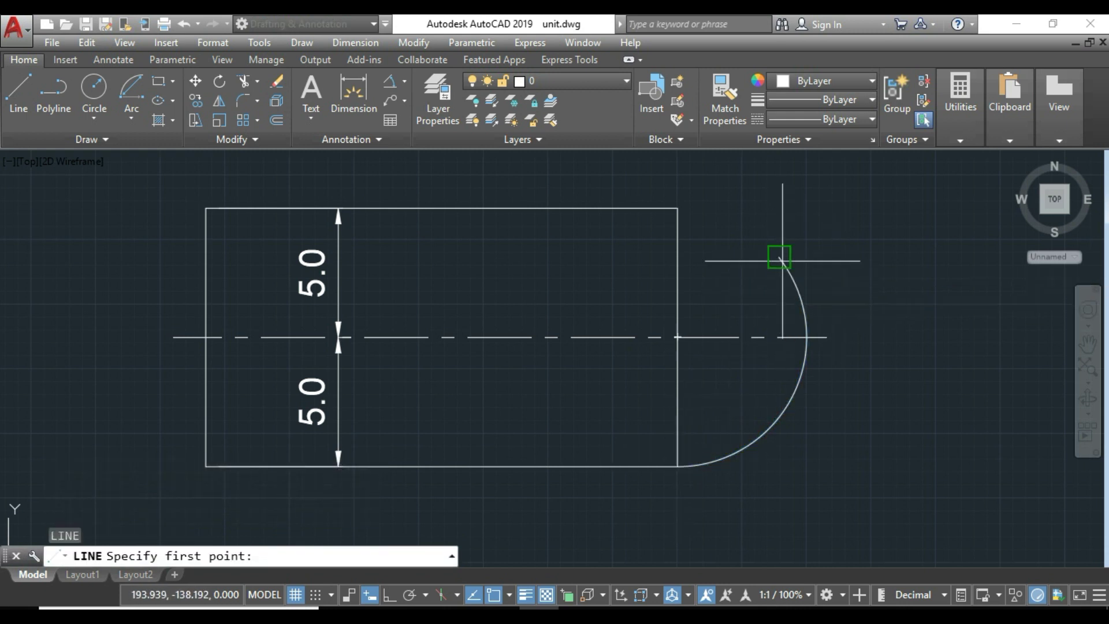
Draw the chord line from the arc's top end to the rectangle's lower-right corner.
left_click(779, 256)
left_click(678, 465)
key("Escape")
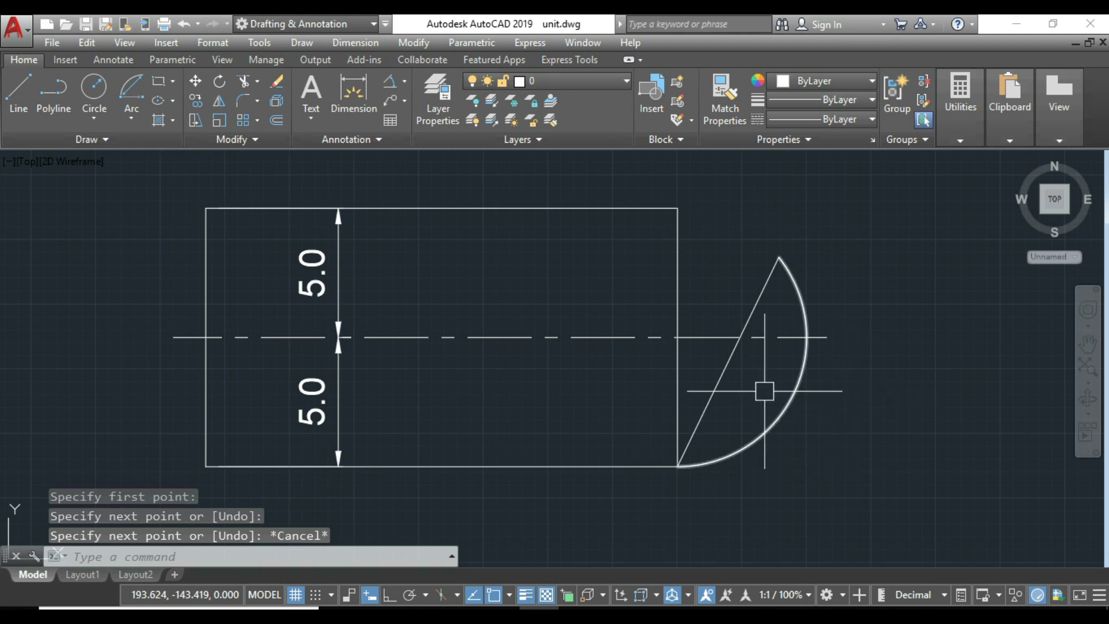
left_click(716, 385)
mouse_move(778, 257)
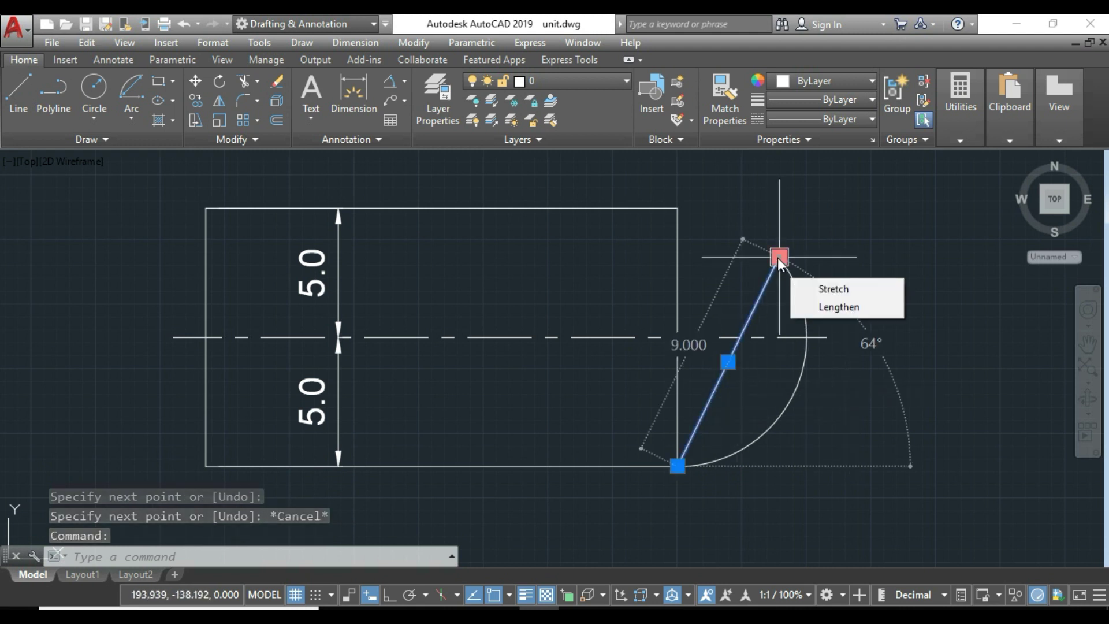
key("Escape")
Give the chord line a 9.0 aligned dimension.
left_click(404, 84)
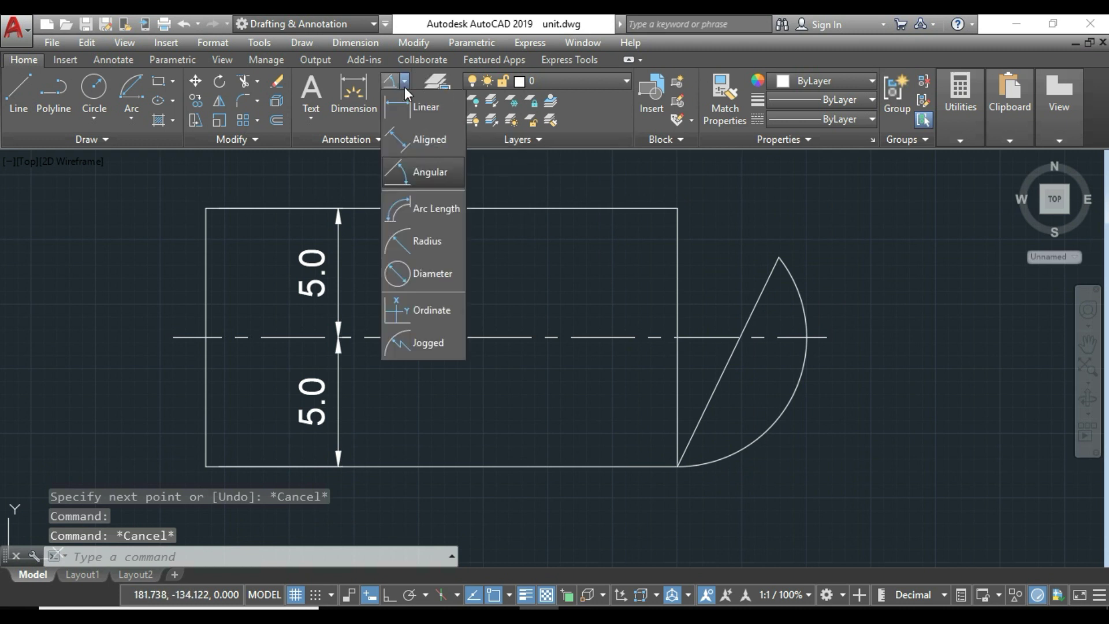
left_click(422, 143)
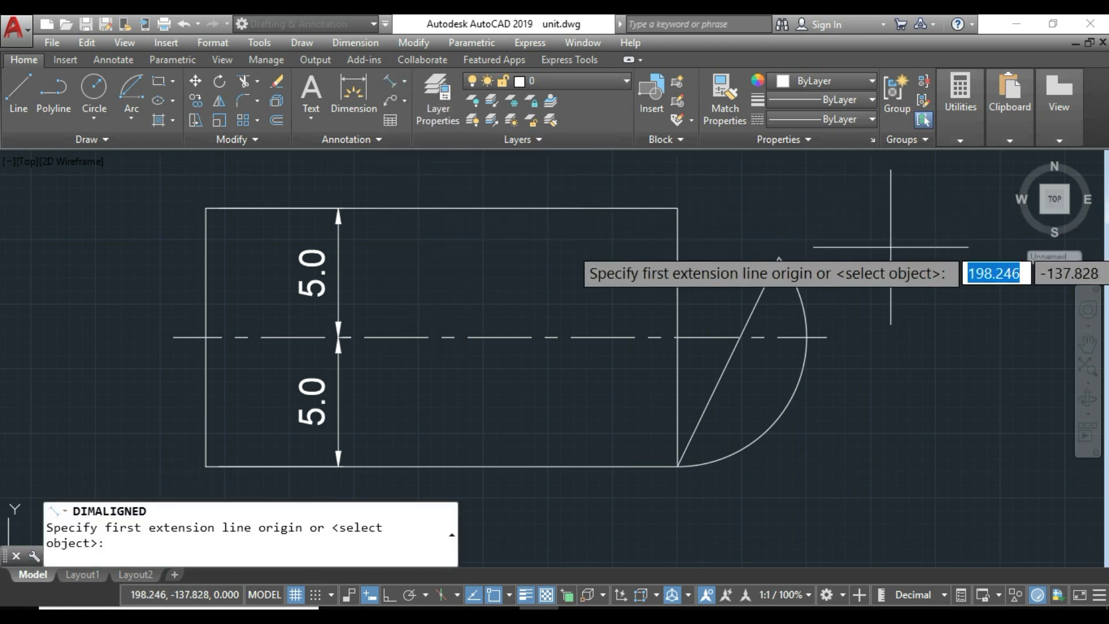
left_click(750, 314)
left_click(633, 297)
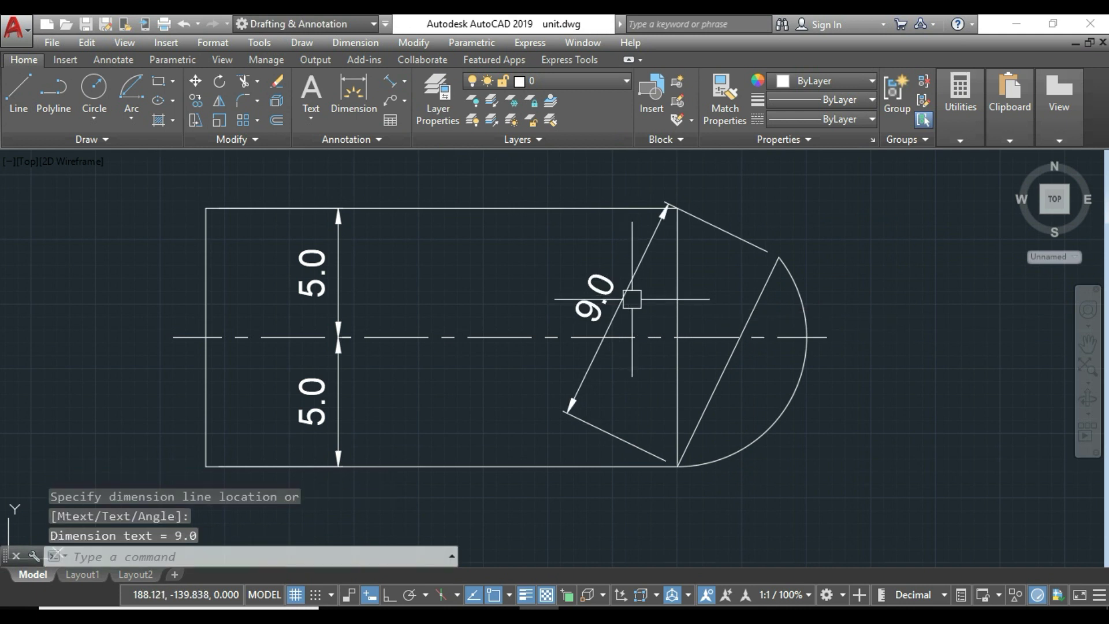
middle_click_drag(878, 378, 743, 376)
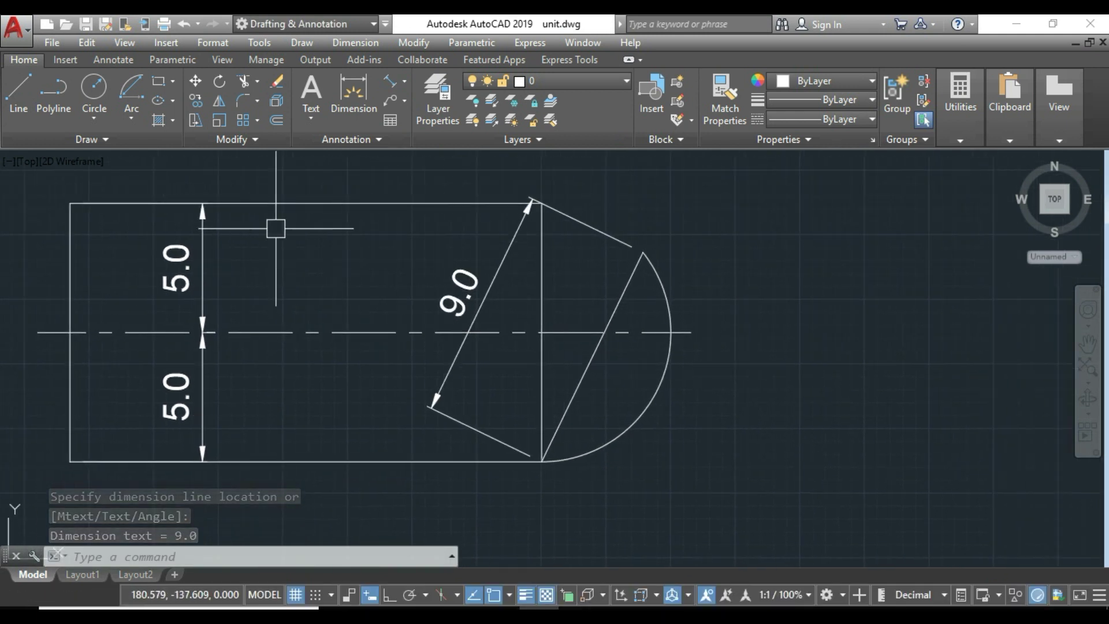
left_click(123, 120)
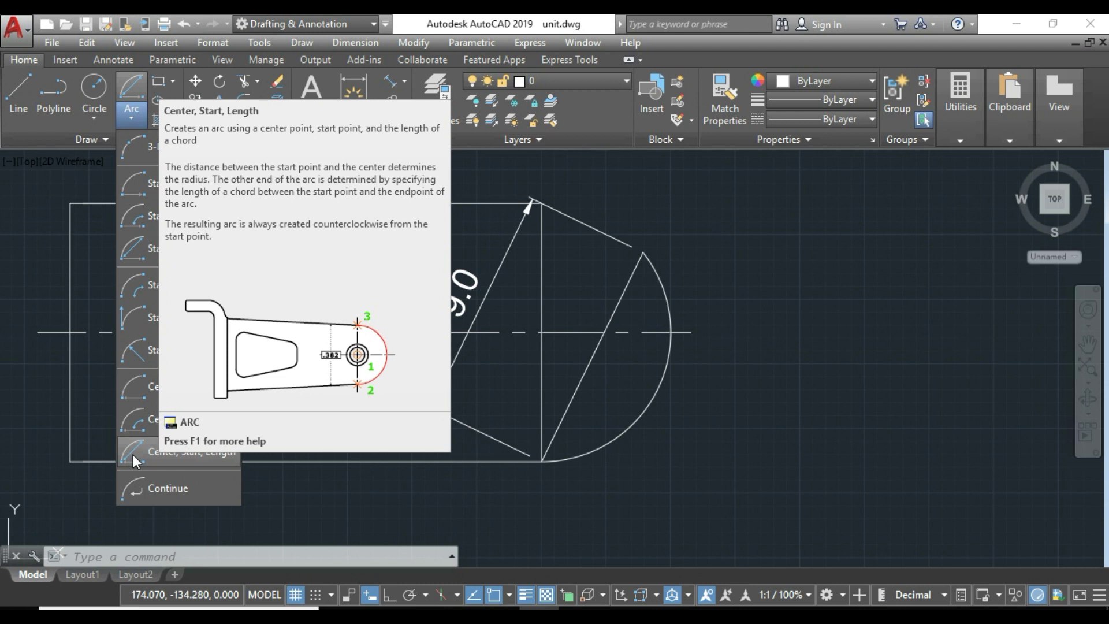
Draw a separate Center, Start, Length arc with chord length 10 right of the drawing.
left_click(142, 453)
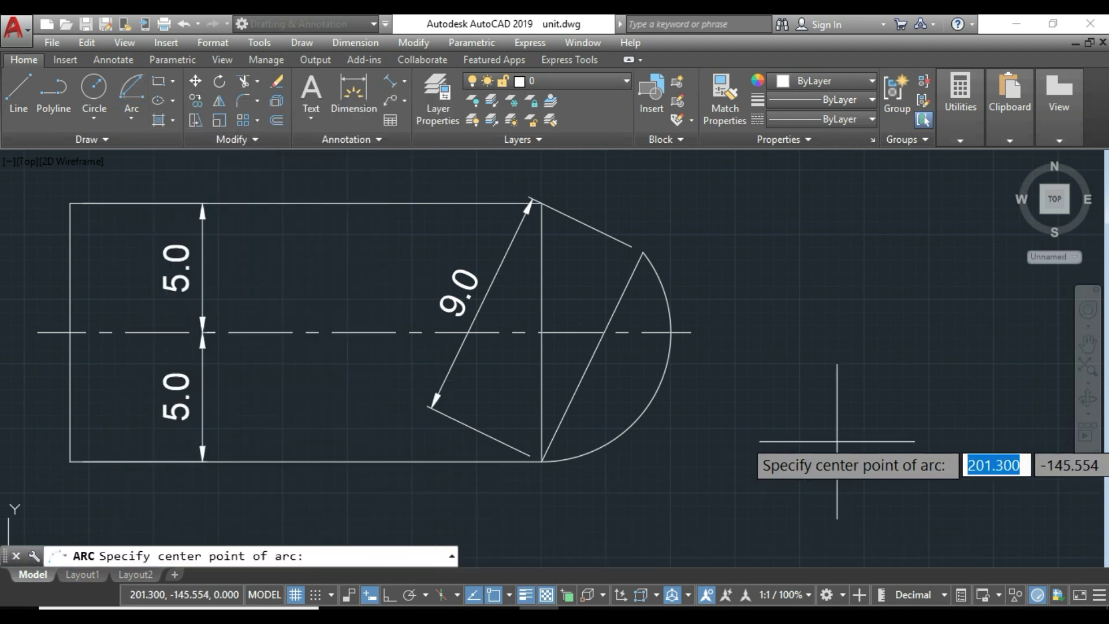
left_click(876, 423)
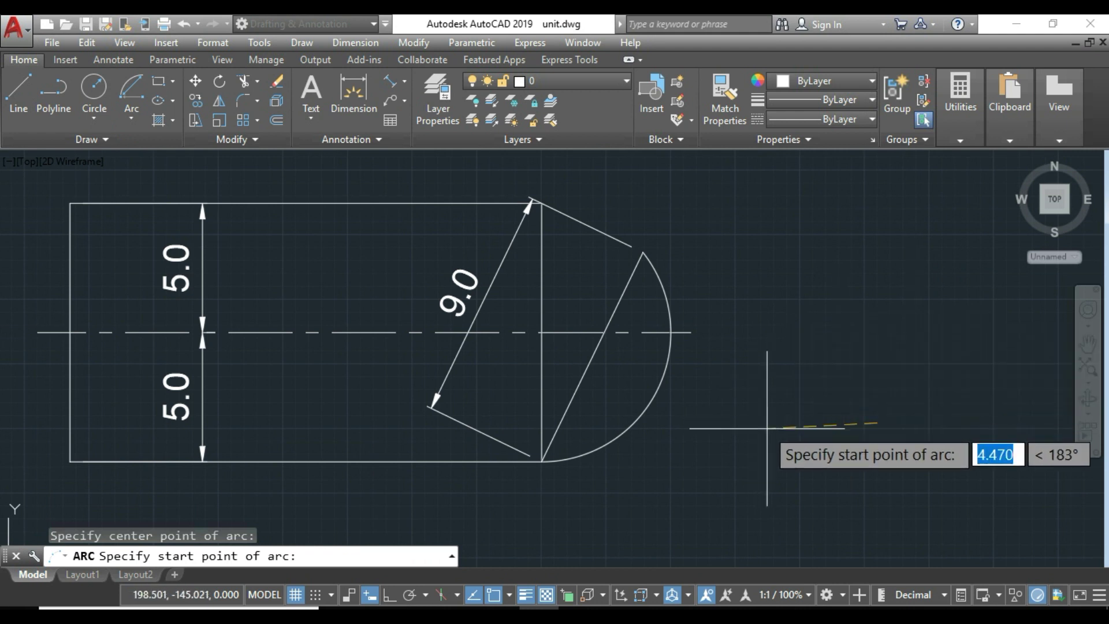
left_click(1008, 384)
type("10")
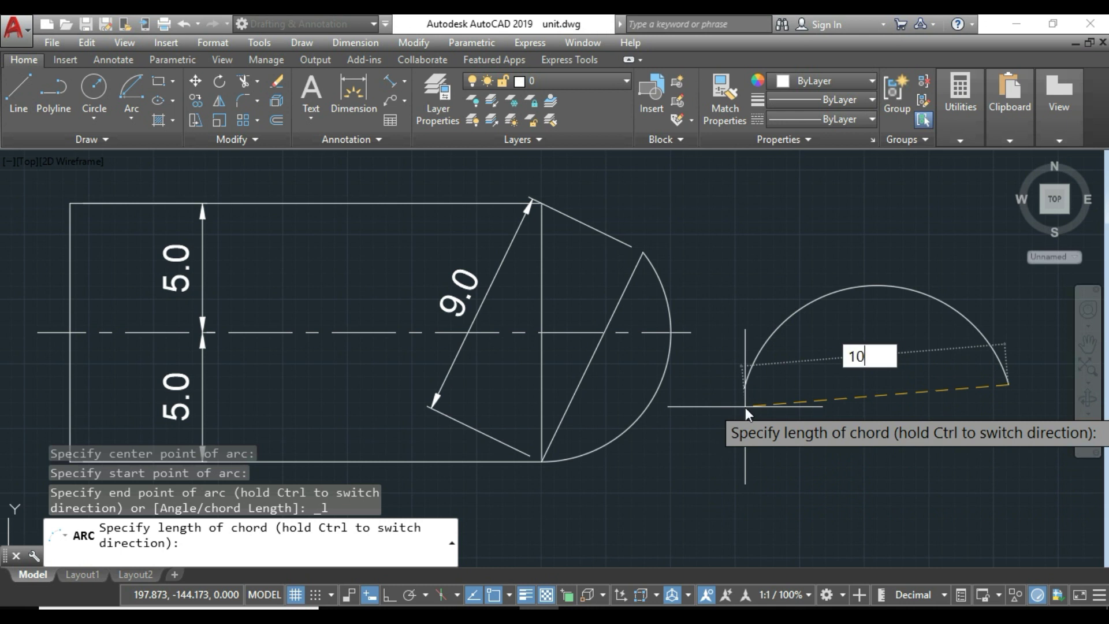
key("Return")
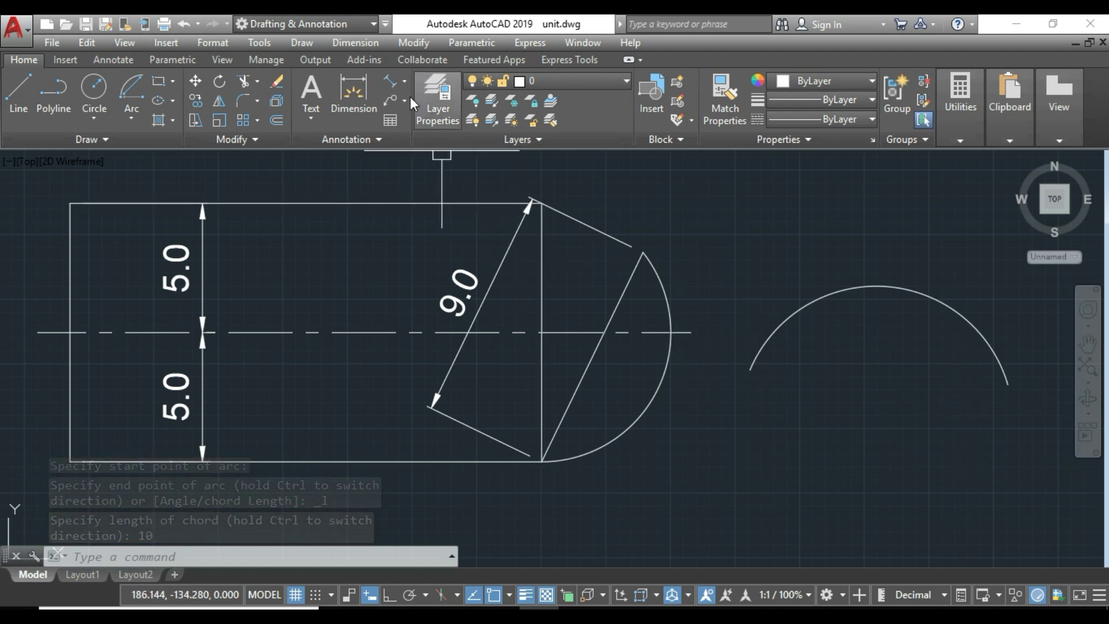
Dimension the separate arc's chord as 10.0 with an aligned dimension below it.
left_click(390, 88)
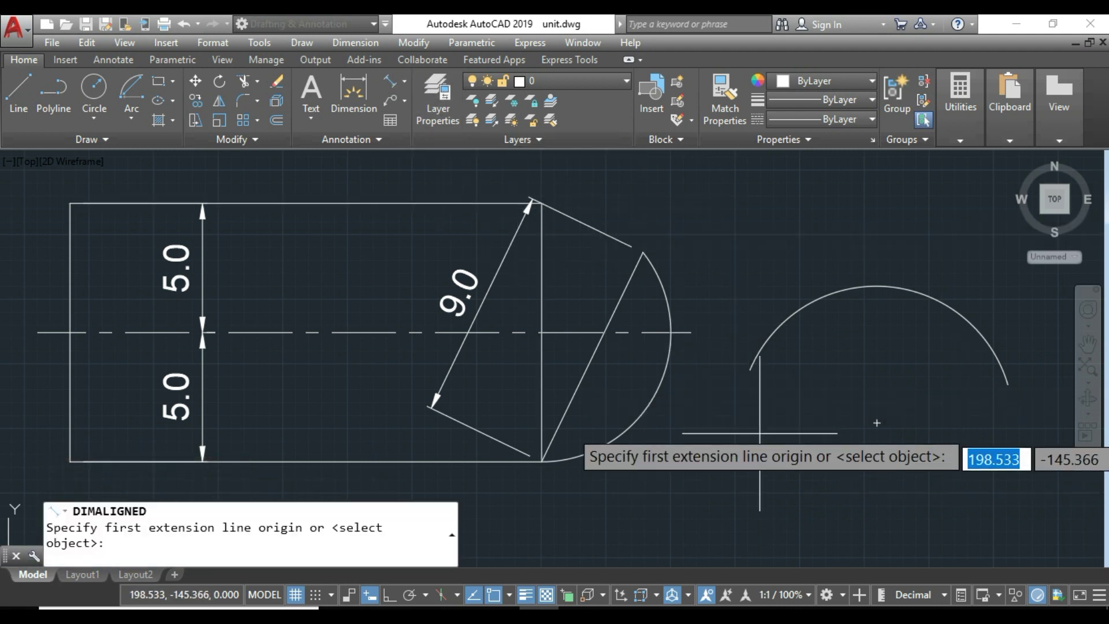
left_click(749, 370)
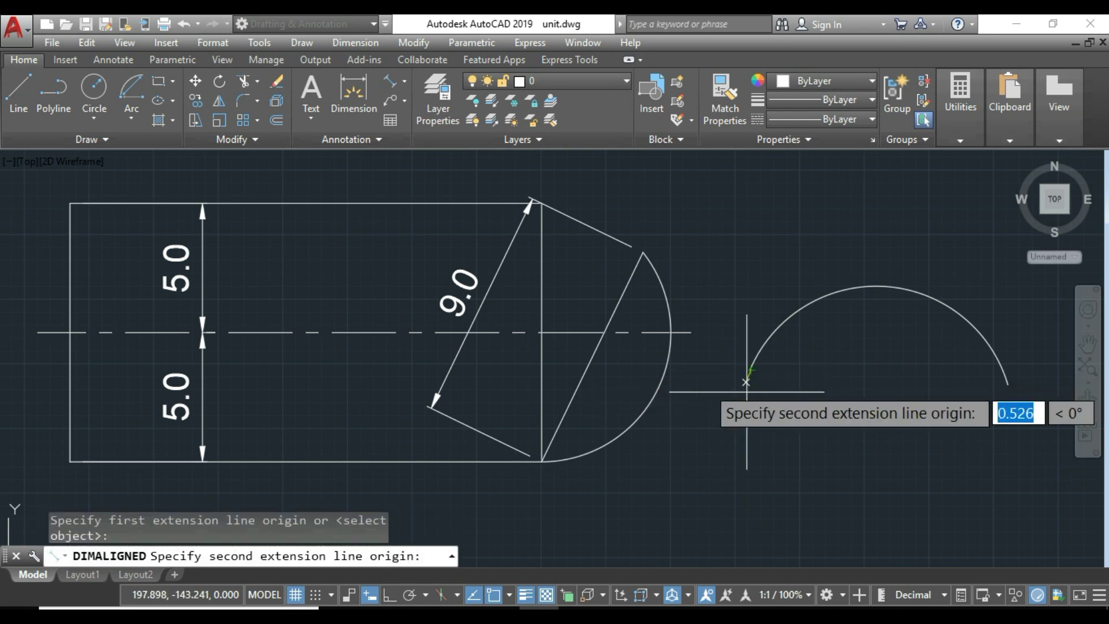
left_click(1008, 384)
left_click(920, 479)
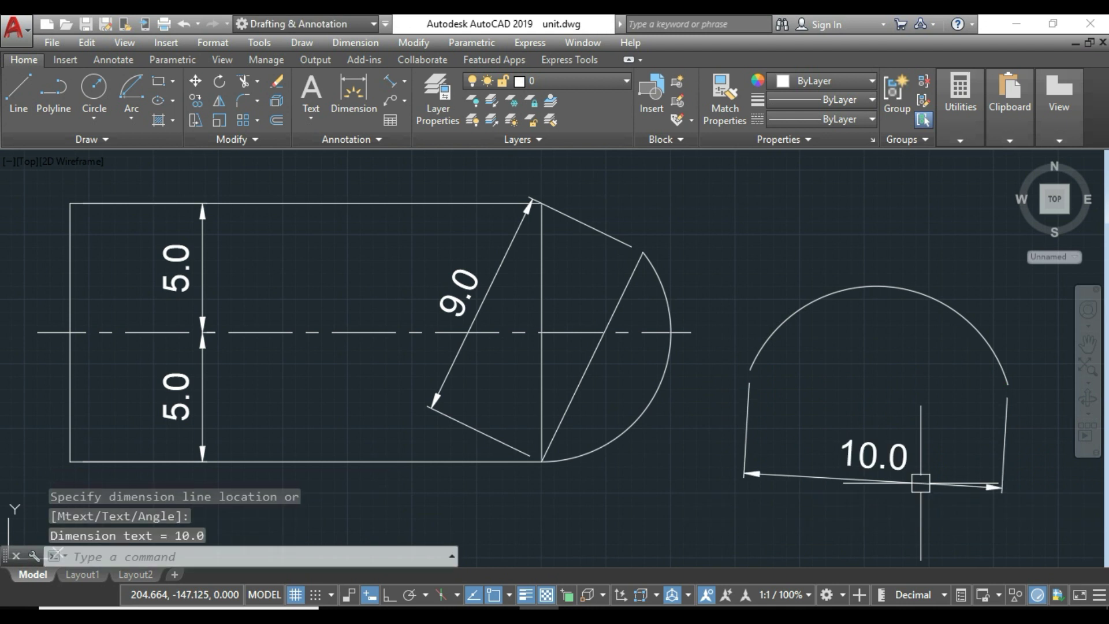
left_click(854, 456)
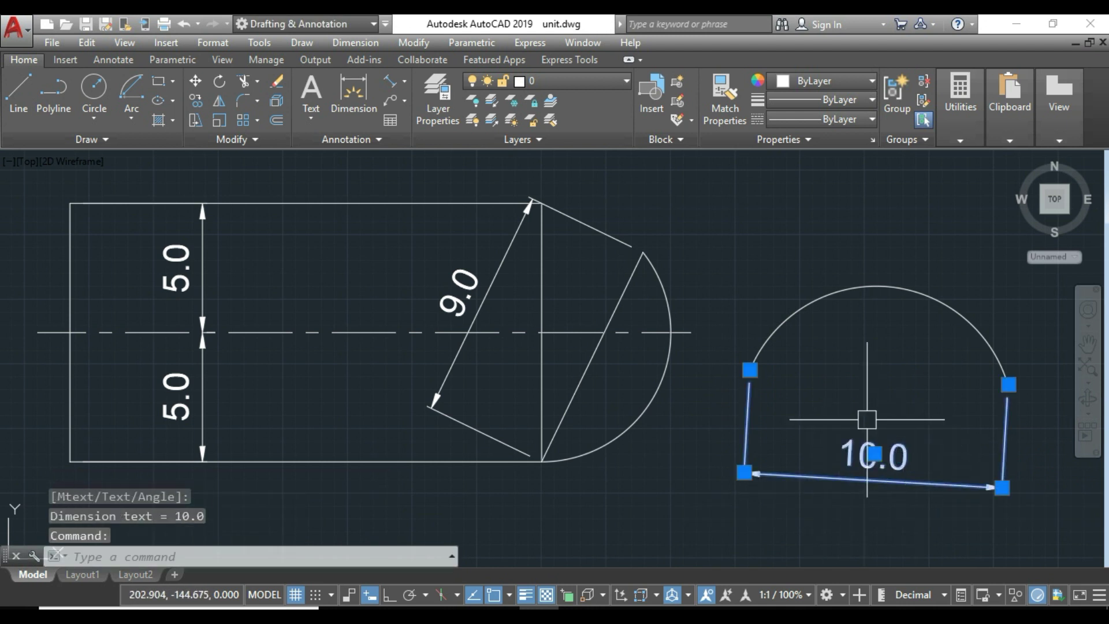
key("Escape")
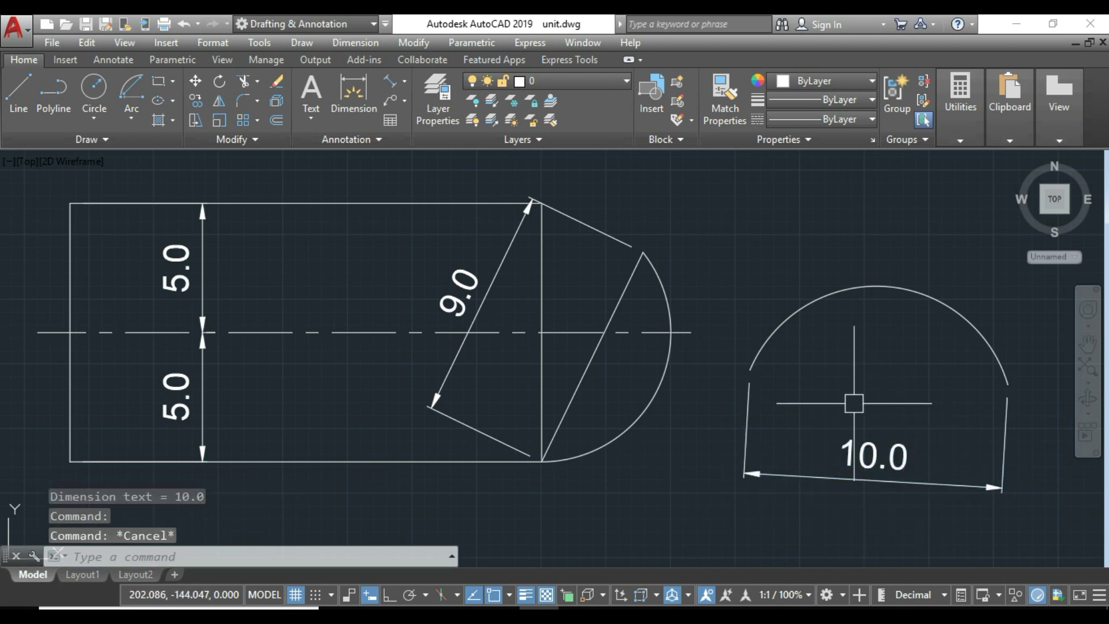
left_click(795, 319)
key("Escape")
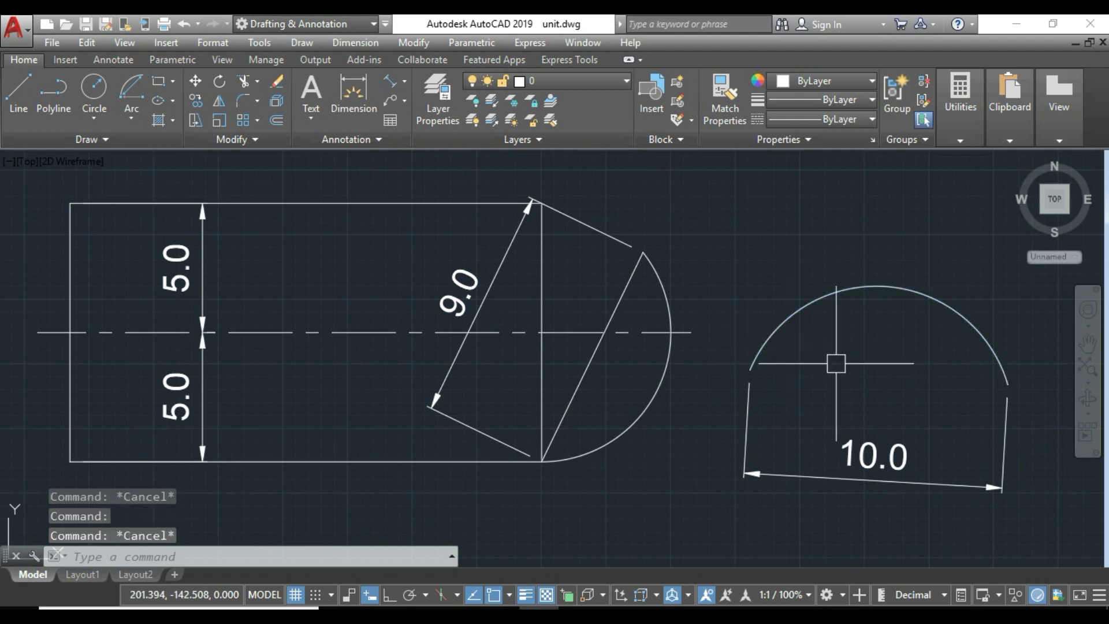
Erase the chord arc, chord line and 9.0 dimension from the rectangle.
left_click(923, 513)
left_click(668, 376)
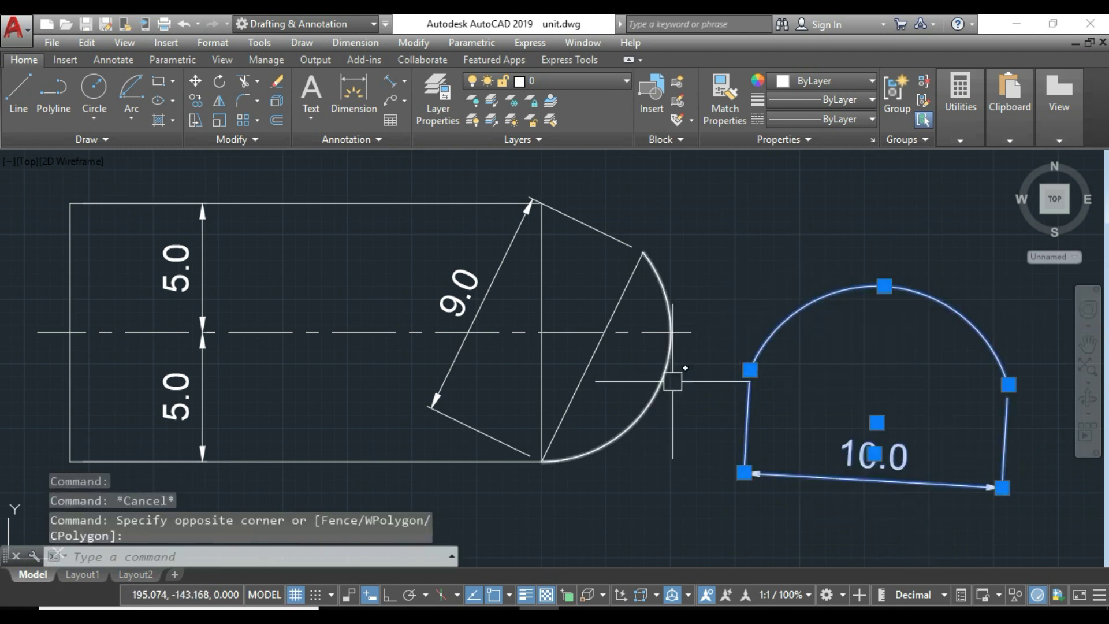
left_click(607, 235)
type("e")
key("Return")
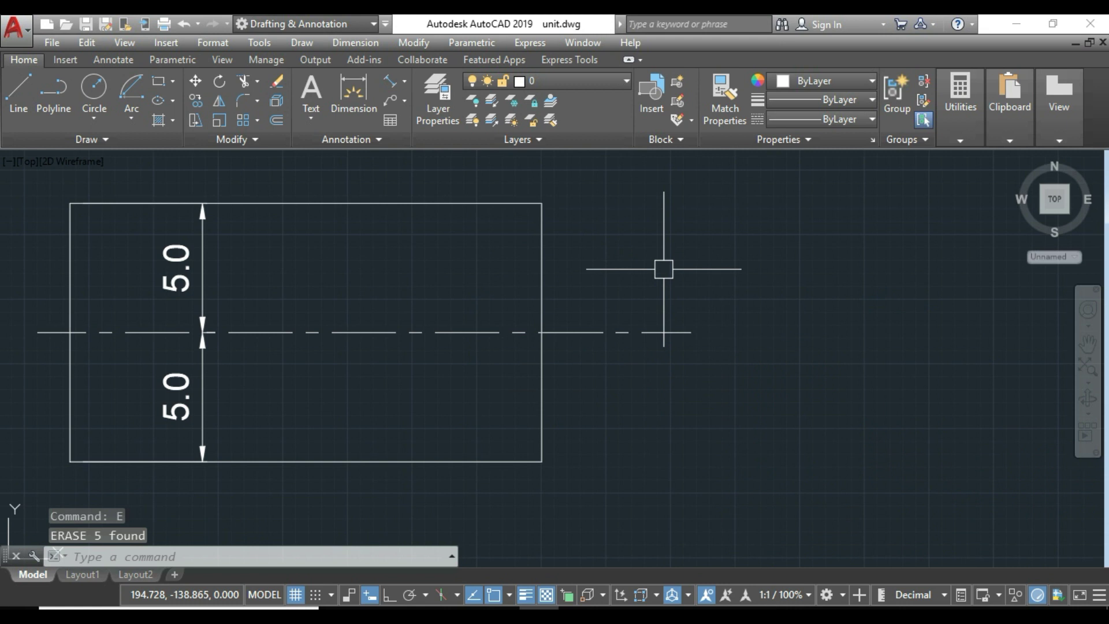
left_click(127, 119)
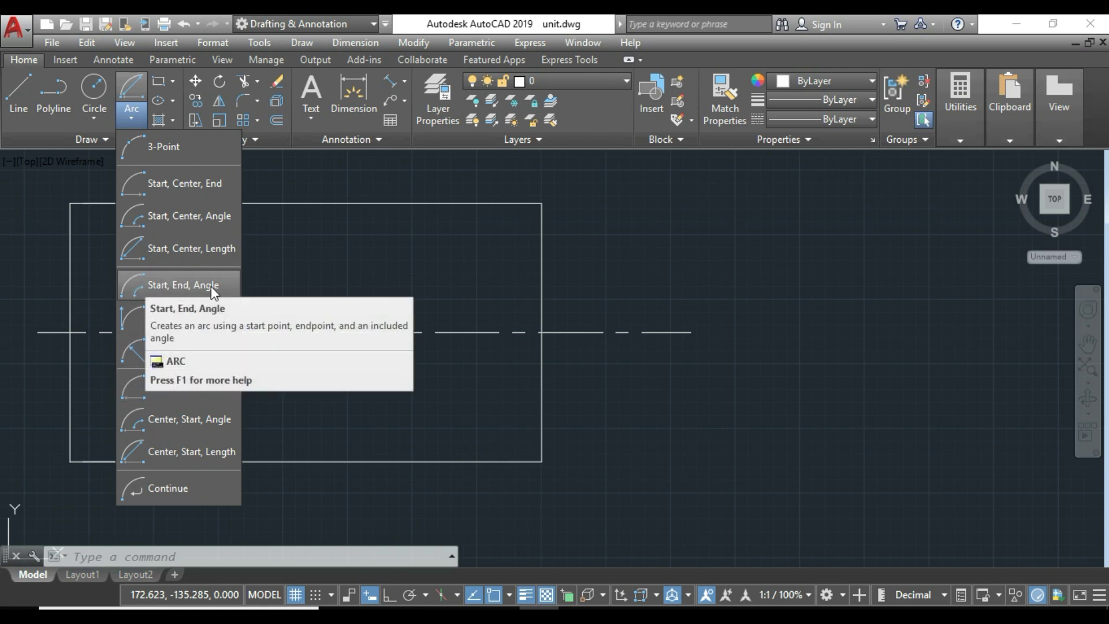
mouse_move(183, 286)
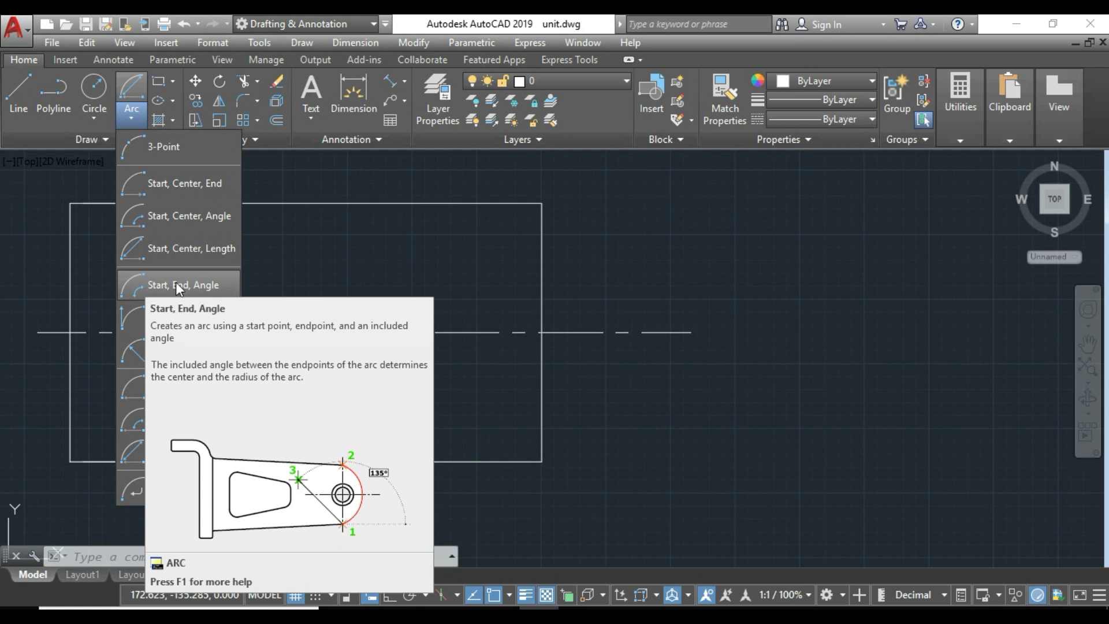
Draw a 45° Start, End, Angle arc from the lower-right to the upper-right corner.
left_click(139, 283)
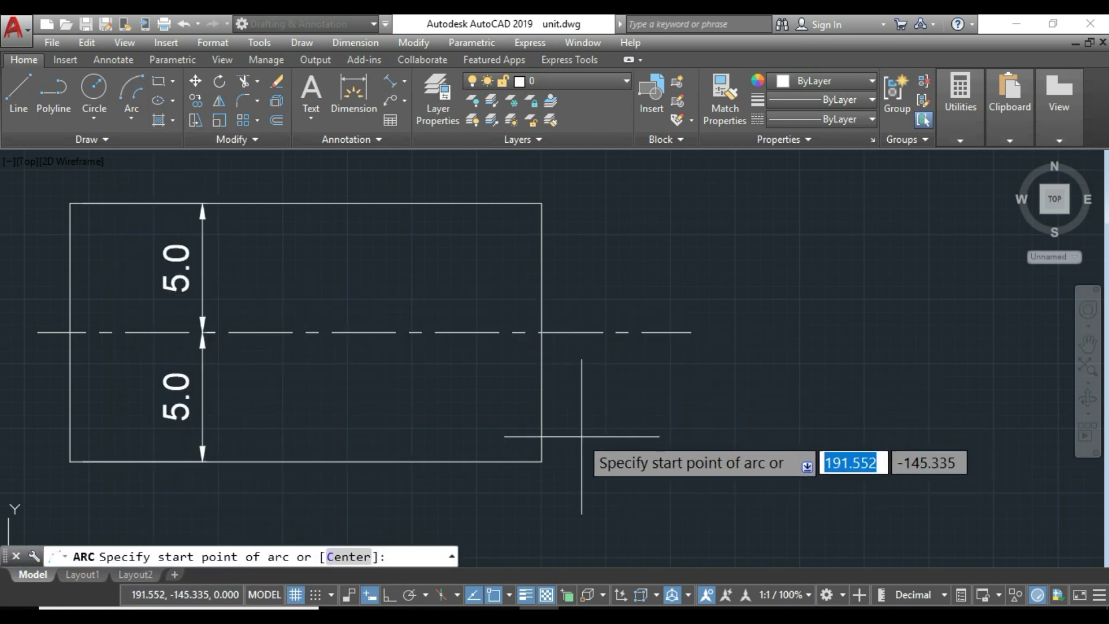
left_click(541, 461)
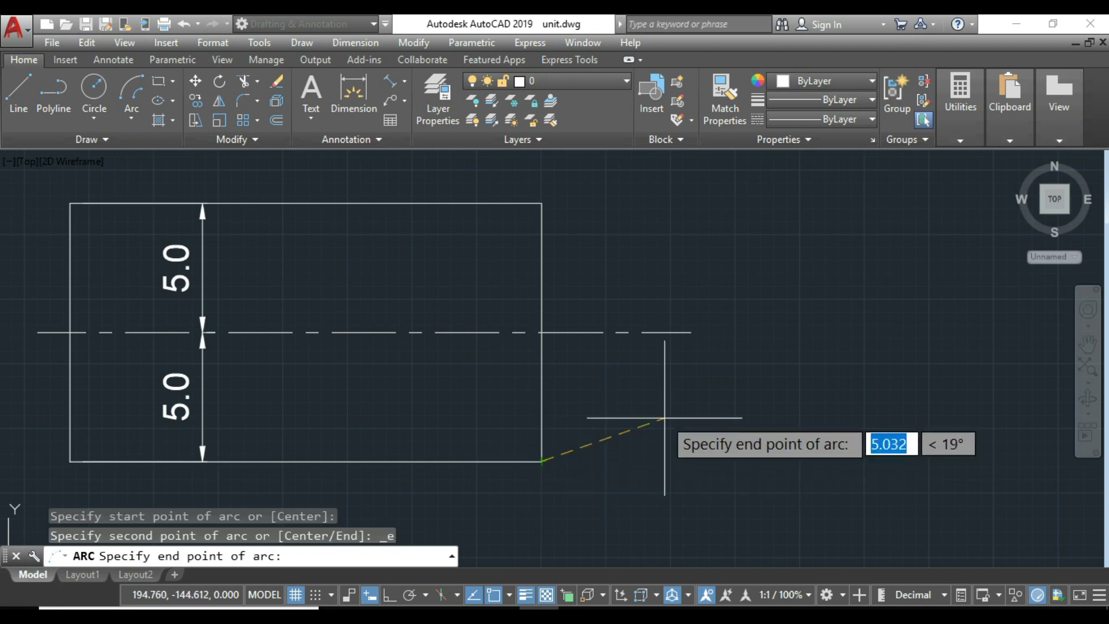
left_click(541, 203)
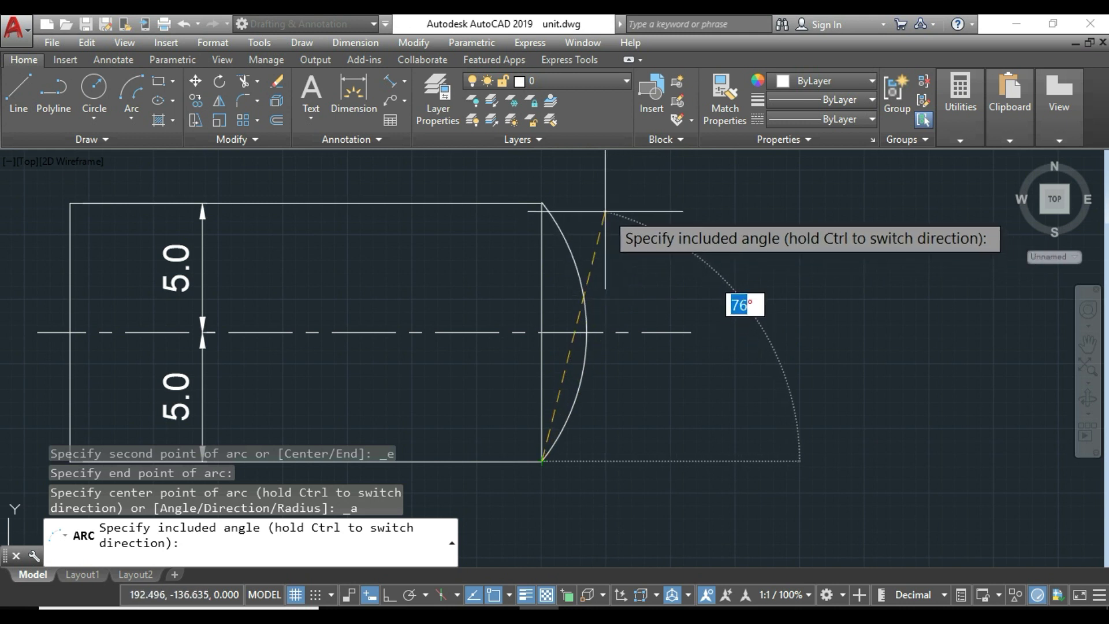
key("Return")
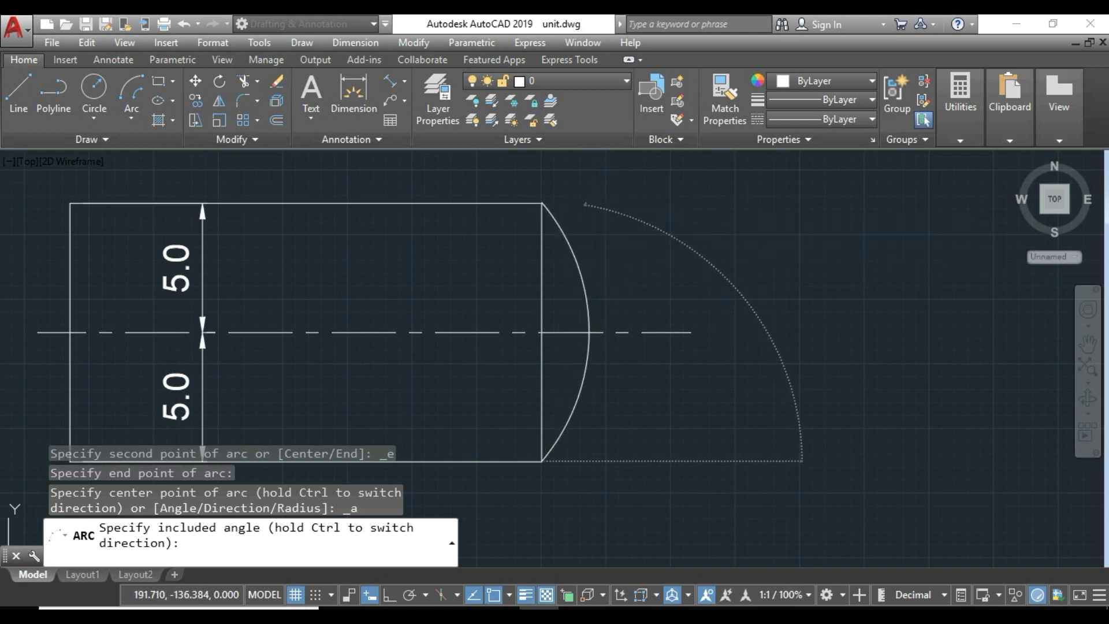
type("45")
left_click(564, 374)
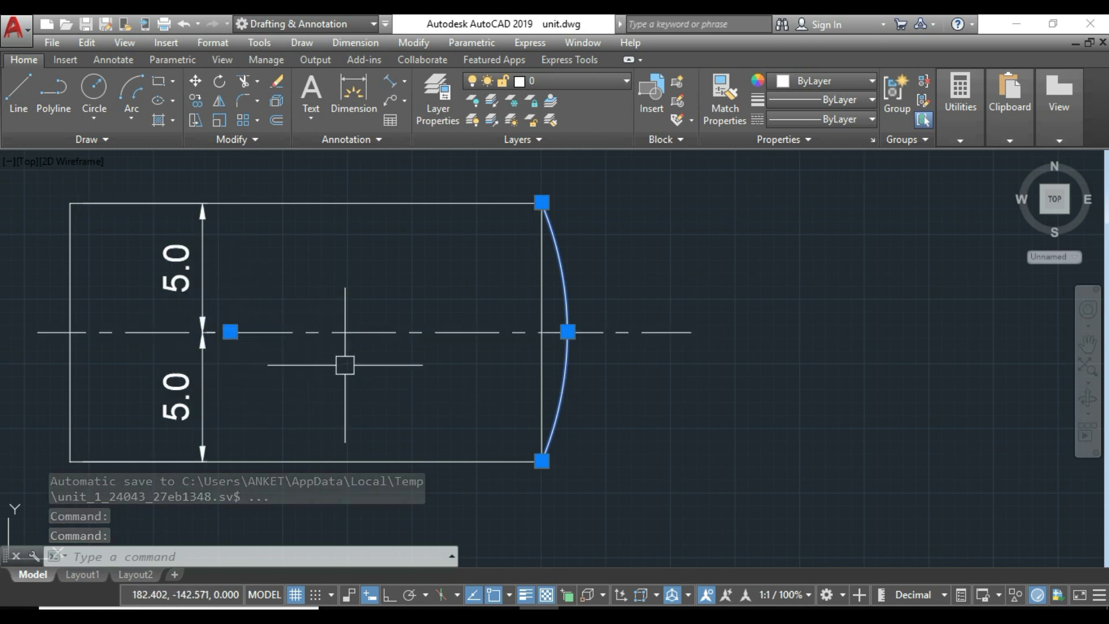
key("Escape")
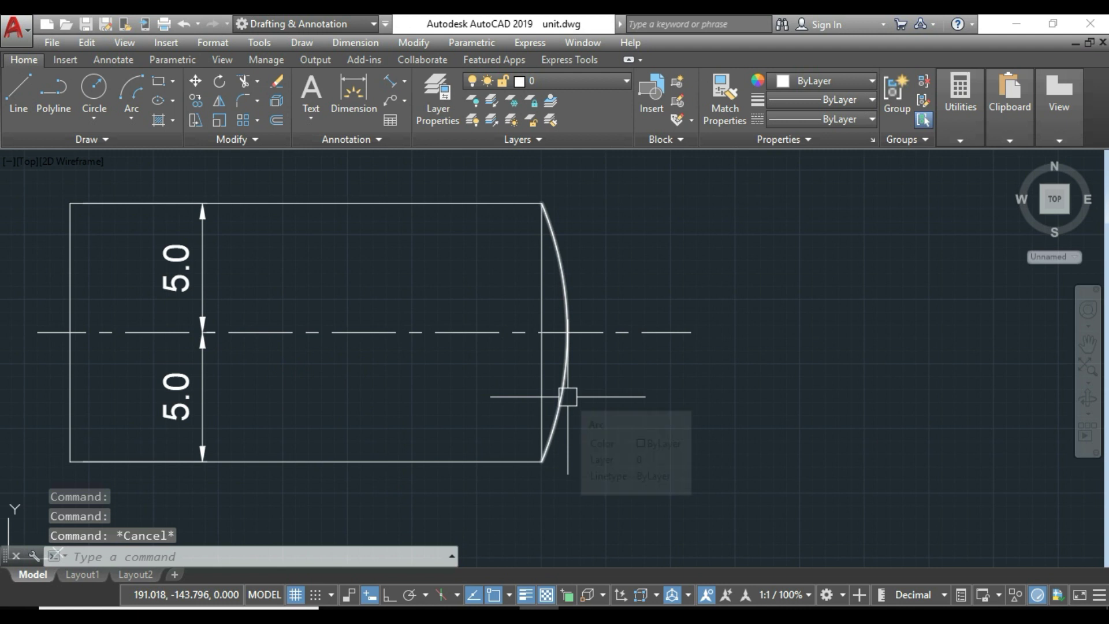
Erase the straight right edge beneath the new arc.
left_click(567, 395)
type("e")
key("Return")
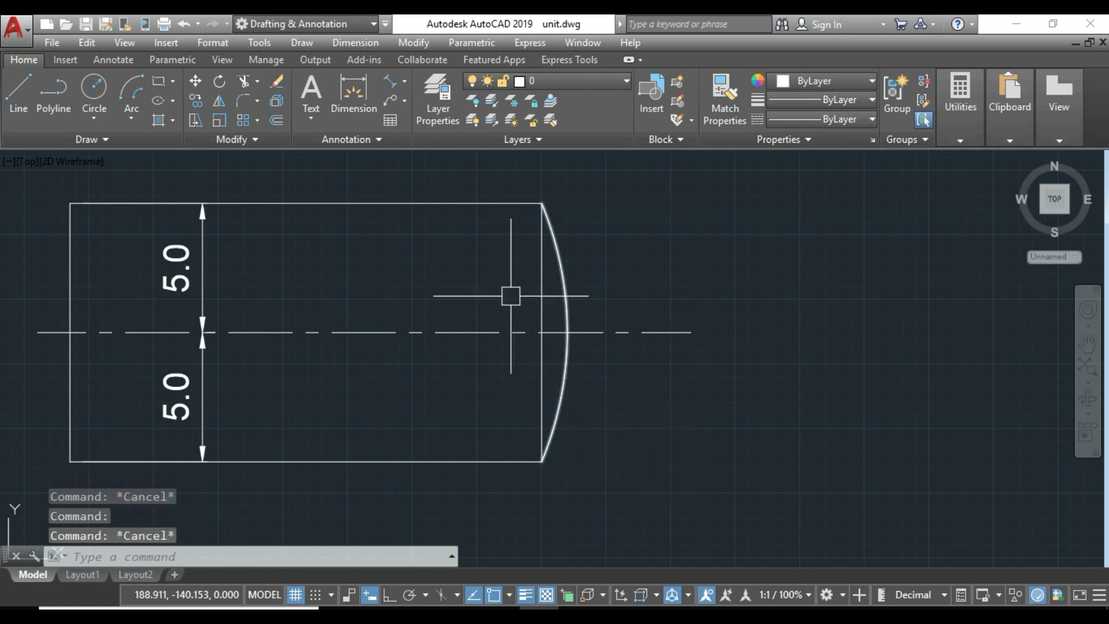
Place a 45° angular dimension on the right-end arc, inside the rectangle.
left_click(405, 81)
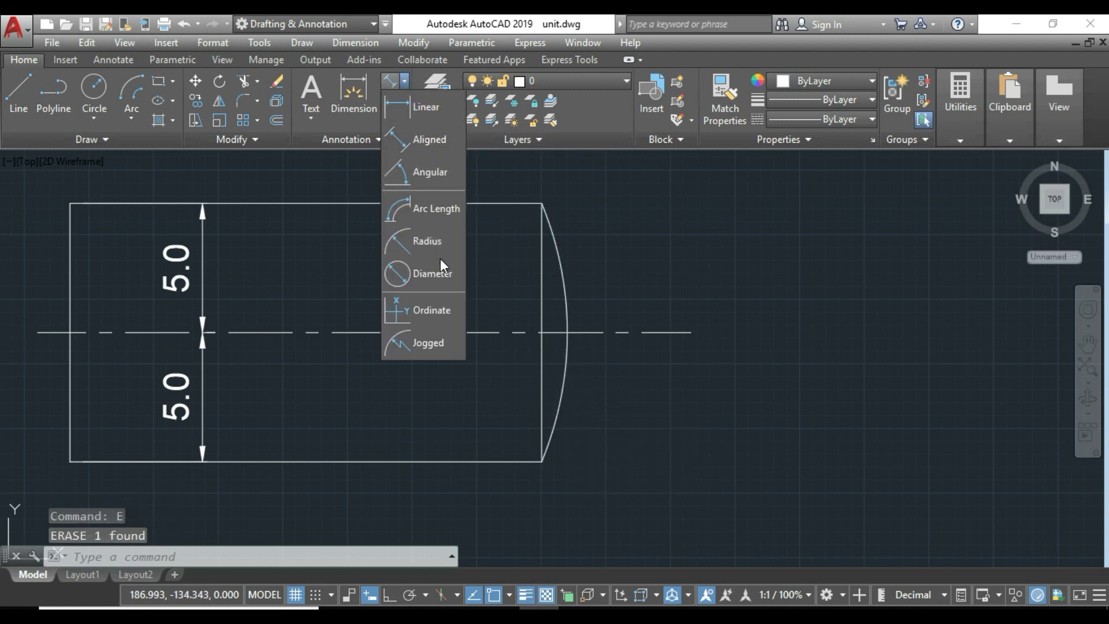
left_click(431, 184)
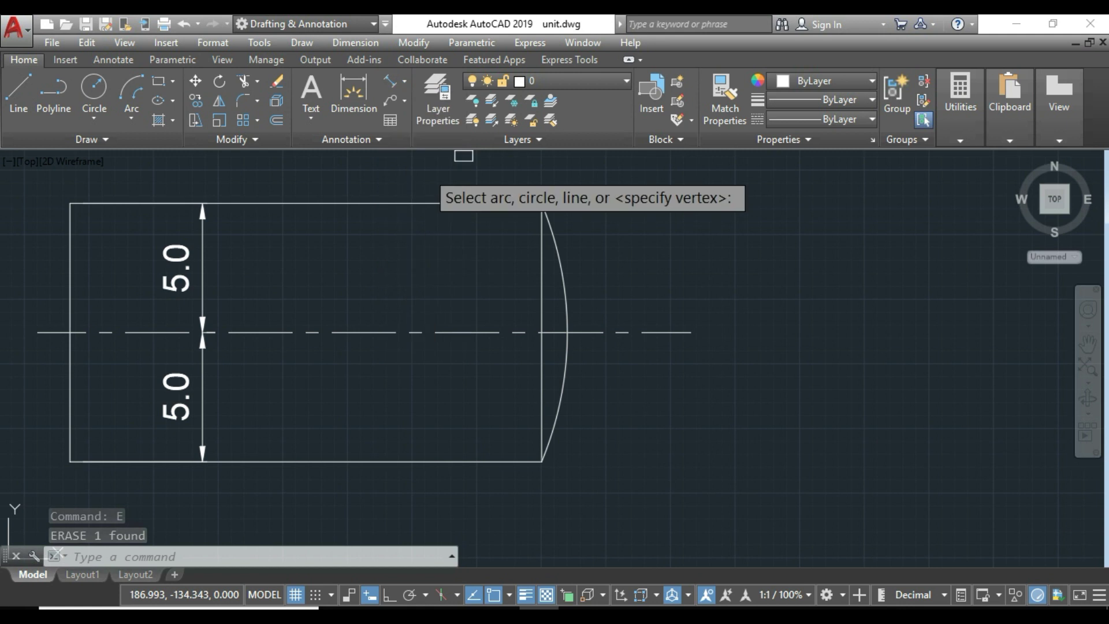
left_click(553, 270)
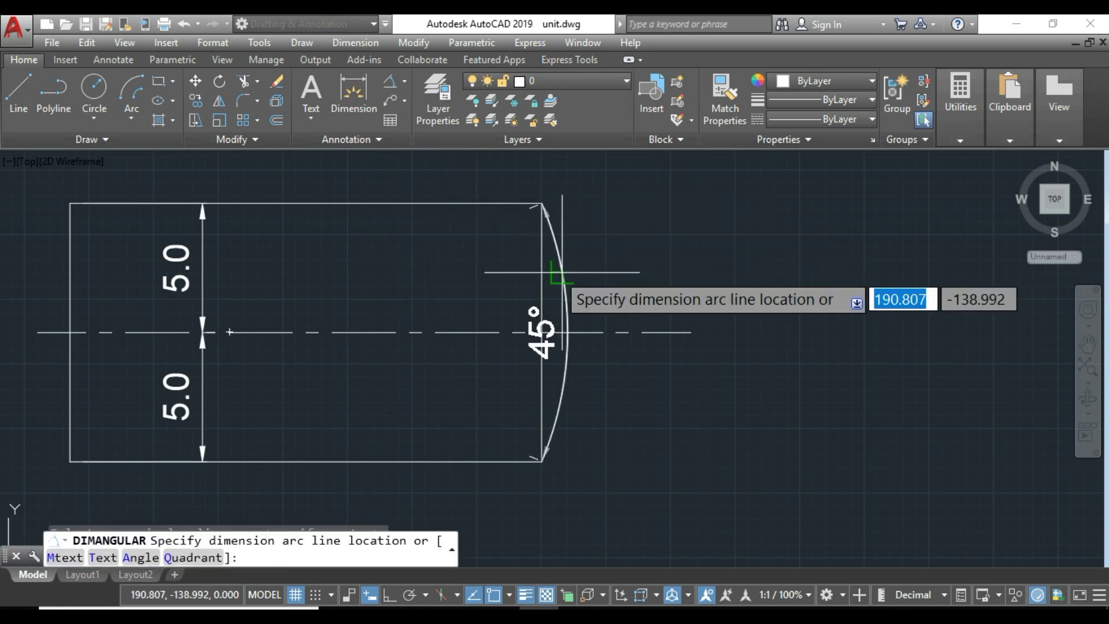
left_click(422, 293)
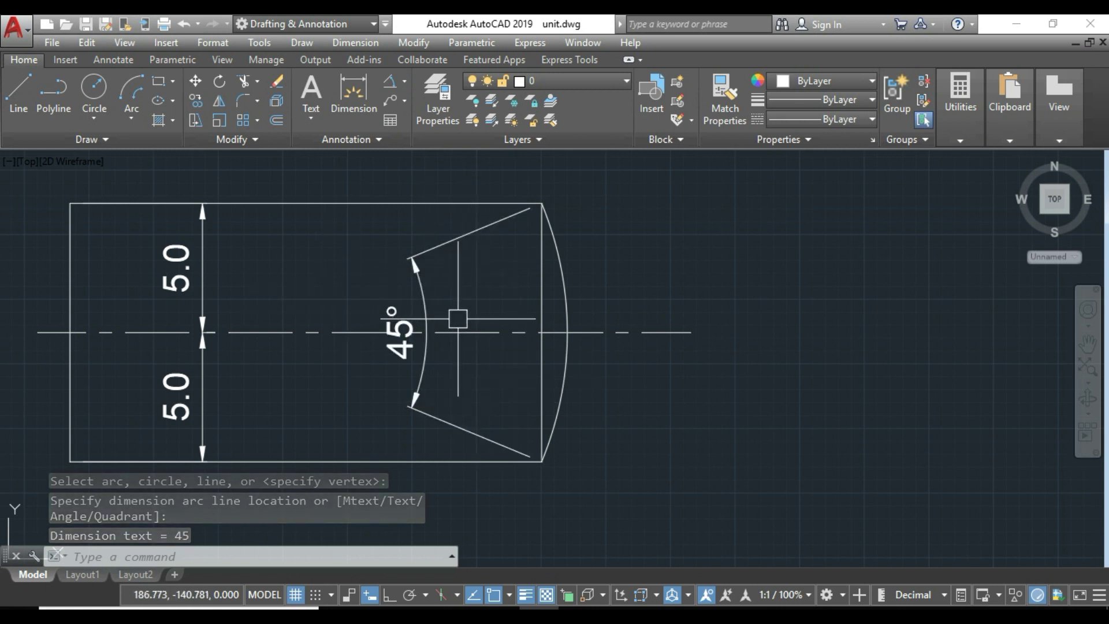
key("Escape")
Draw a separate 30° Start, End, Angle arc below right of the rectangle.
left_click(124, 122)
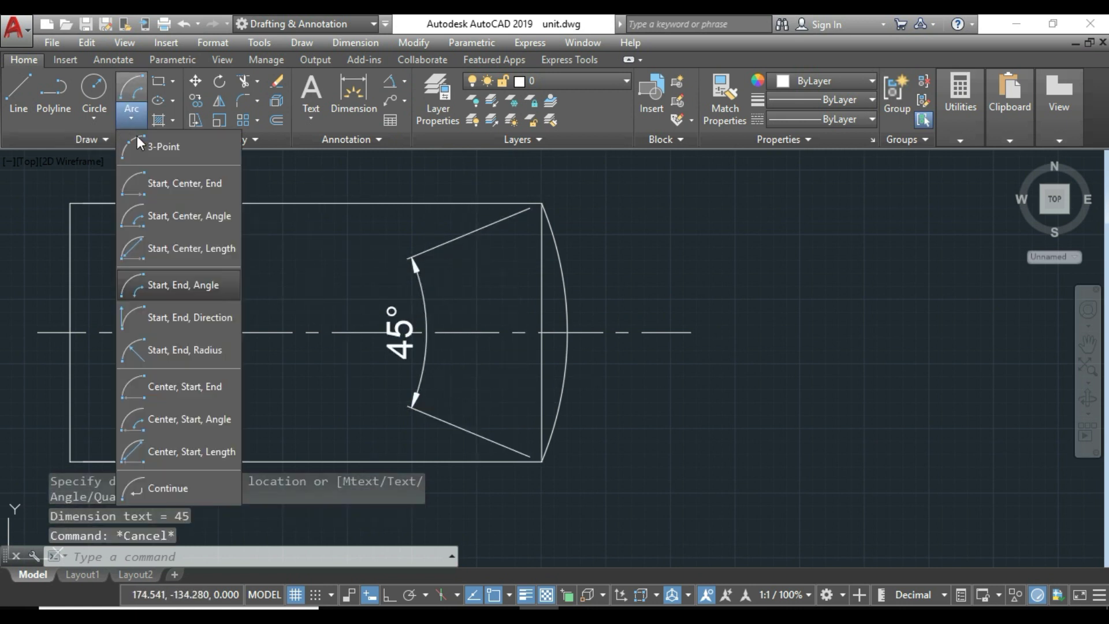
left_click(201, 289)
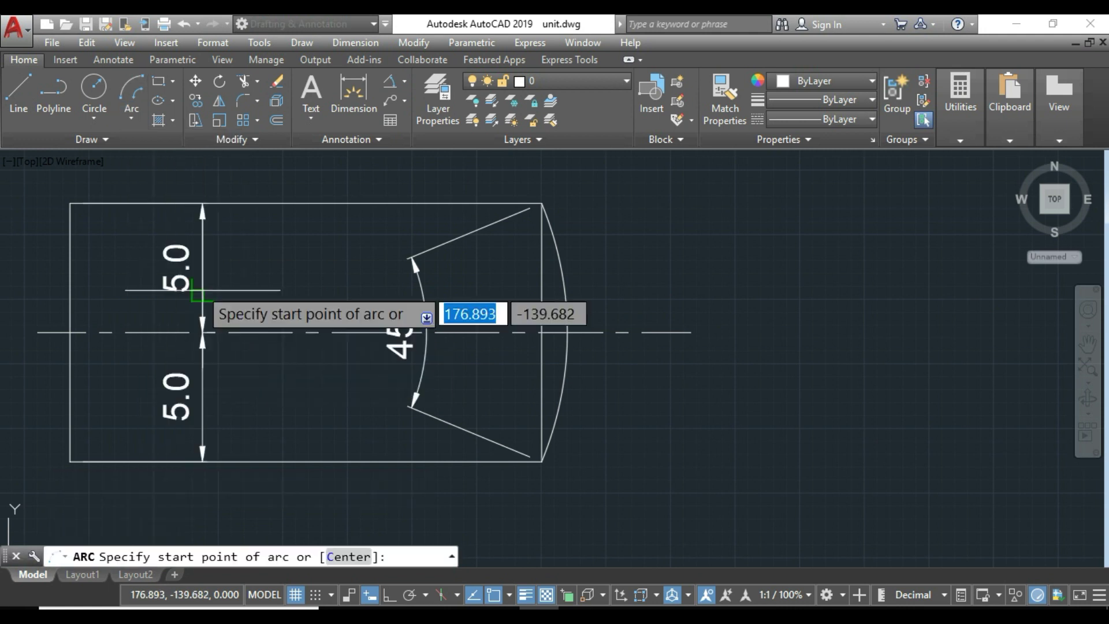
left_click(733, 431)
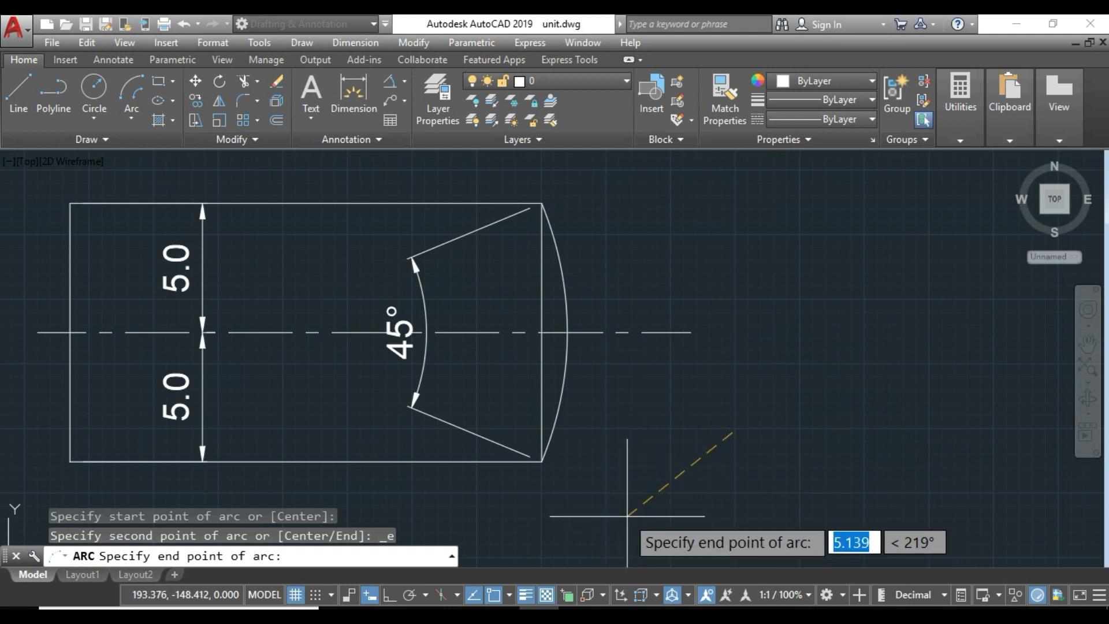
left_click(611, 431)
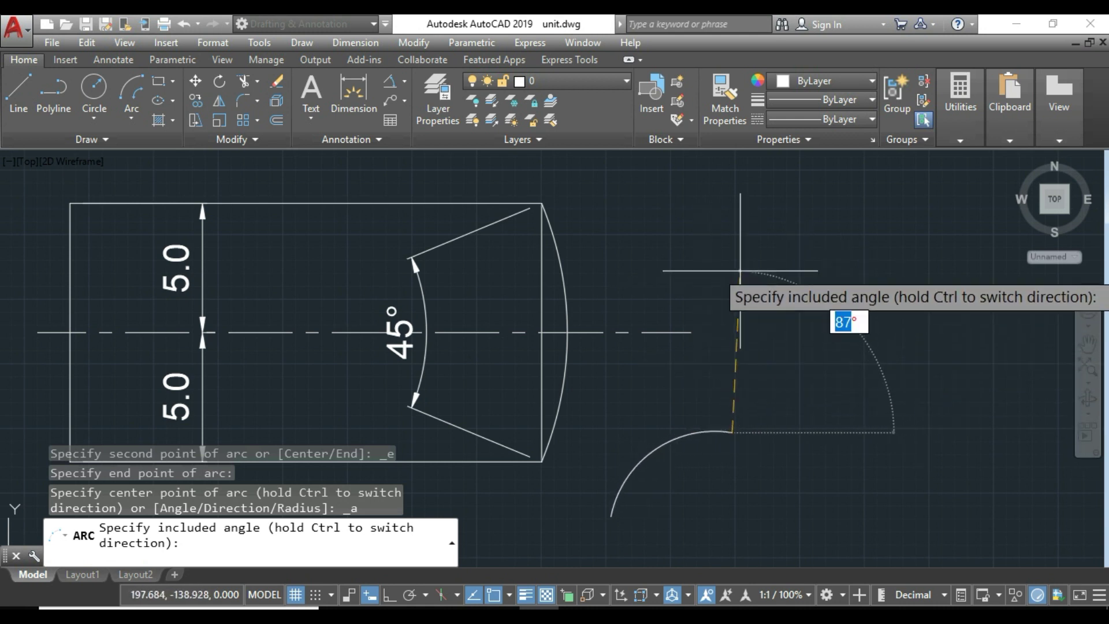
type("30")
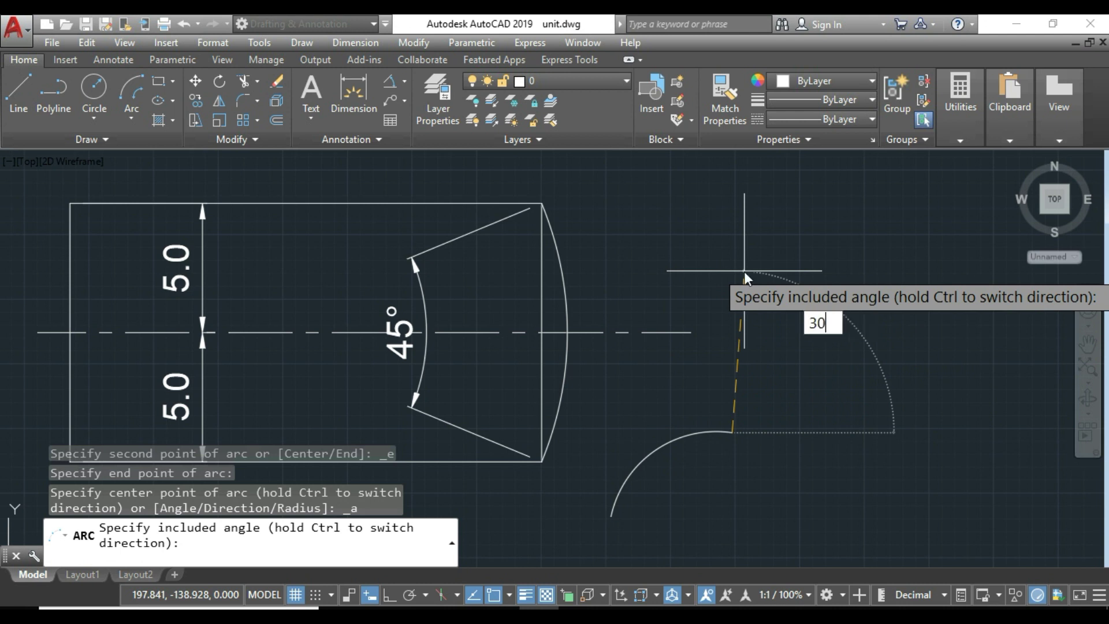
type("0")
key("Return")
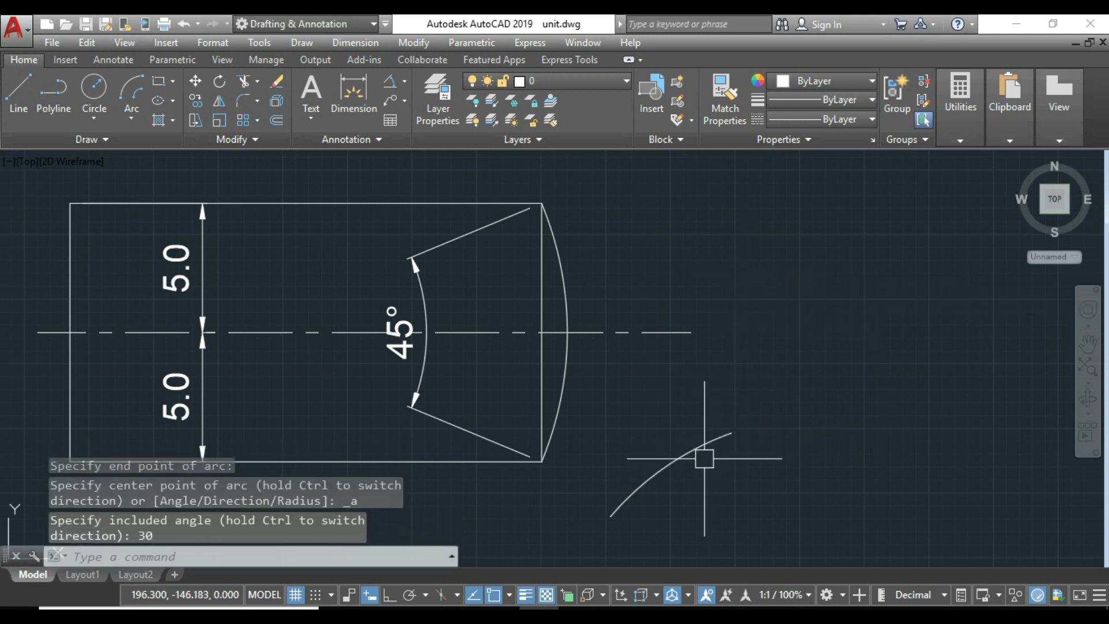
Label the lower arc with a 30° angular dimension.
left_click(392, 87)
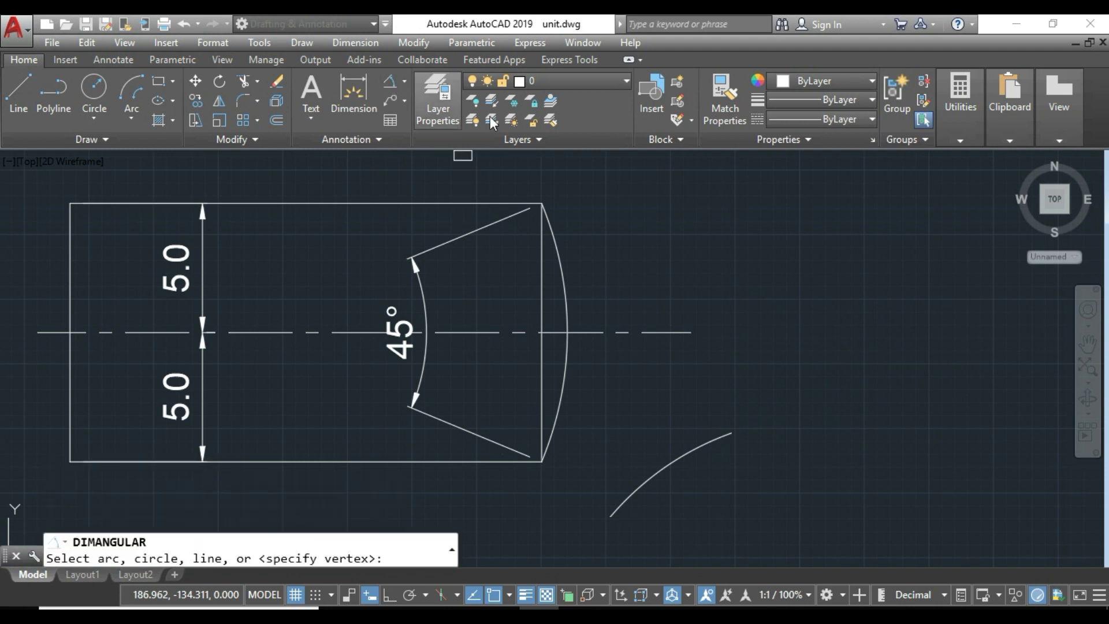
left_click(668, 469)
left_click(751, 505)
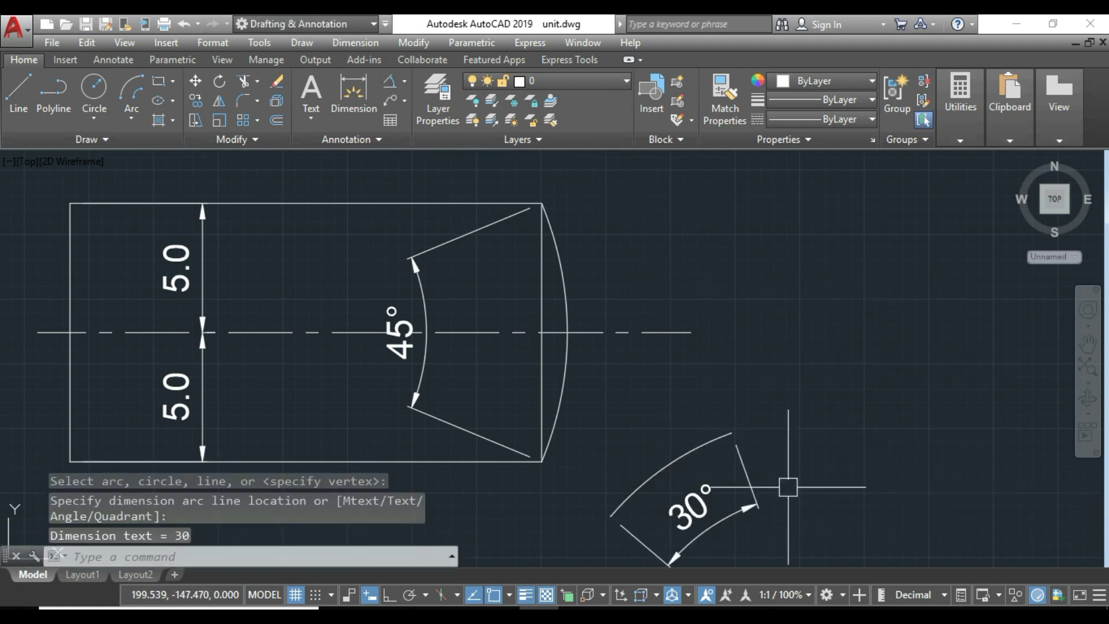
left_click(746, 503)
Erase the 45° end arc, the 30° arc and both angular dimensions.
left_click(544, 389)
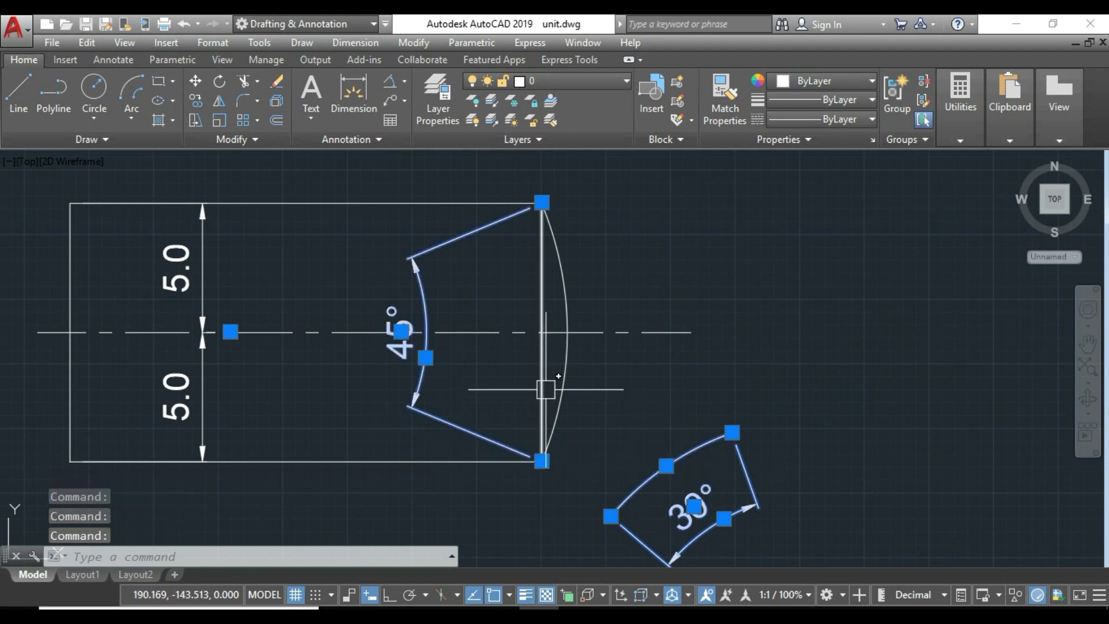
type("E")
key("Return")
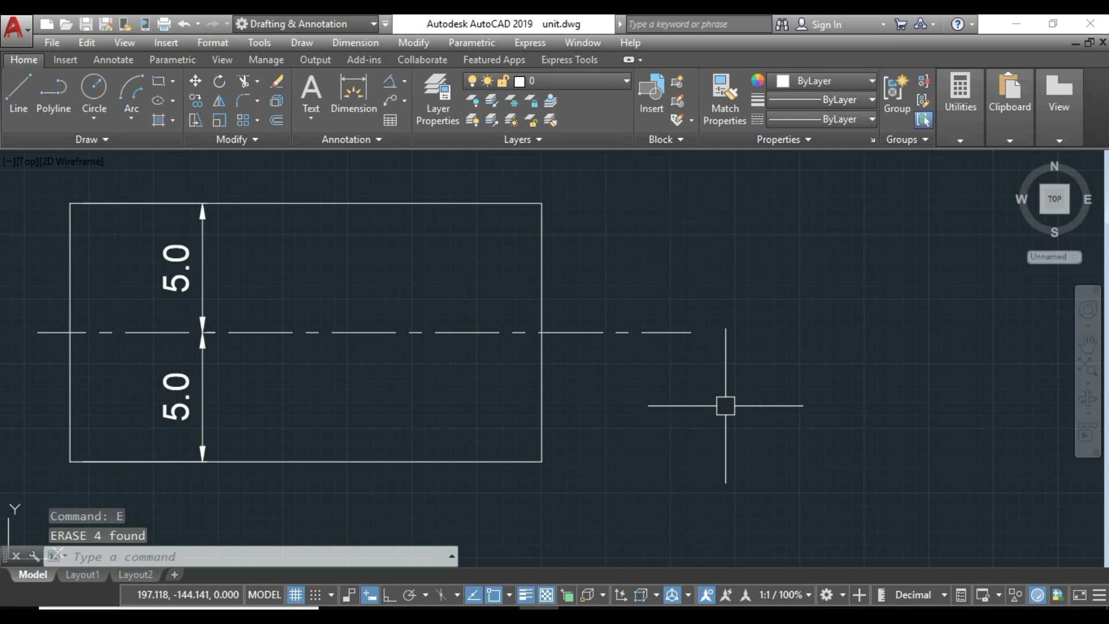
left_click(137, 124)
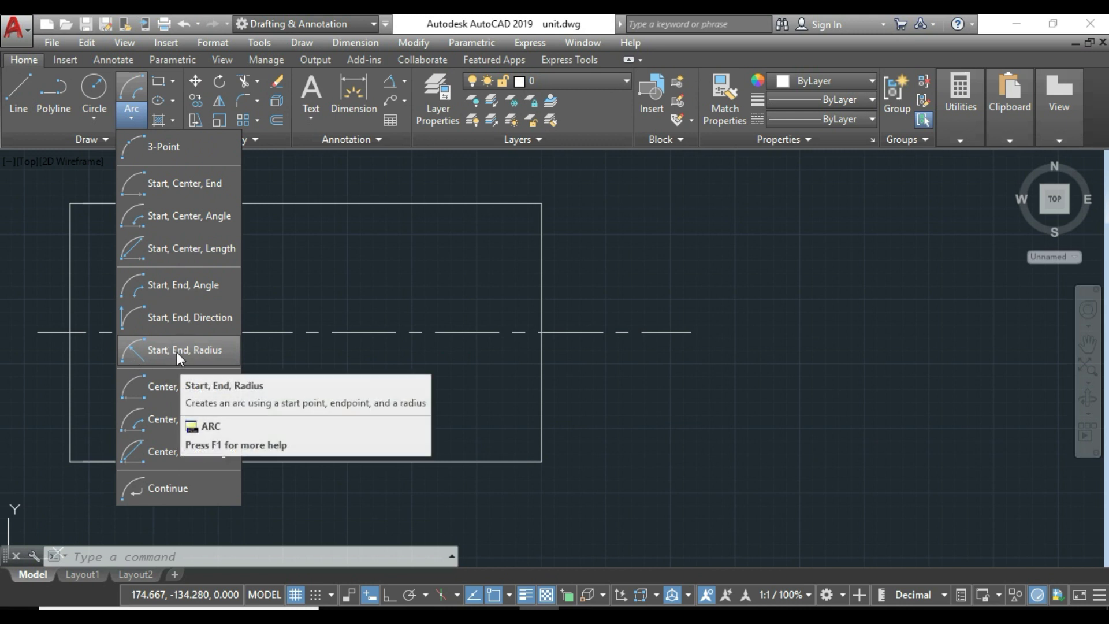
mouse_move(165, 350)
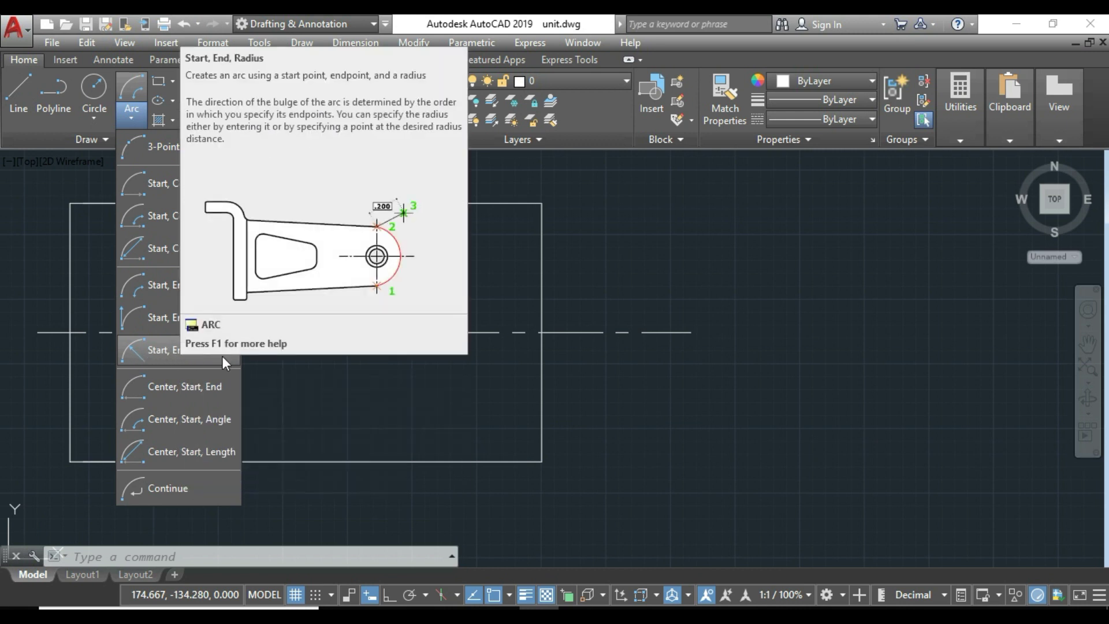
Draw a radius-5 Start, End, Radius arc from the bottom-right to top-right corner.
left_click(137, 352)
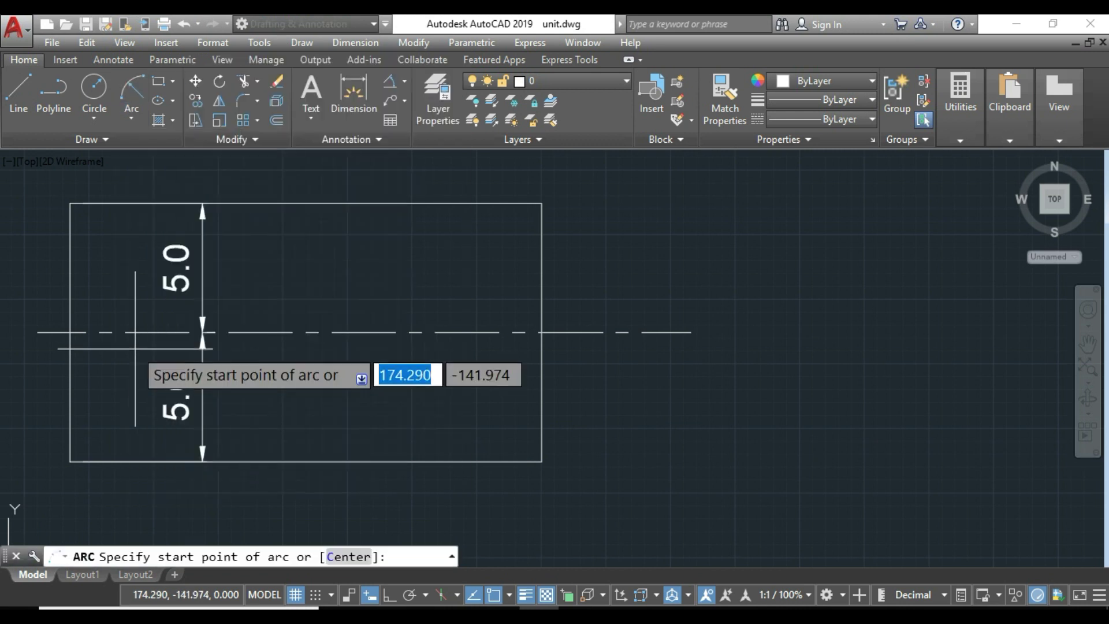
left_click(542, 461)
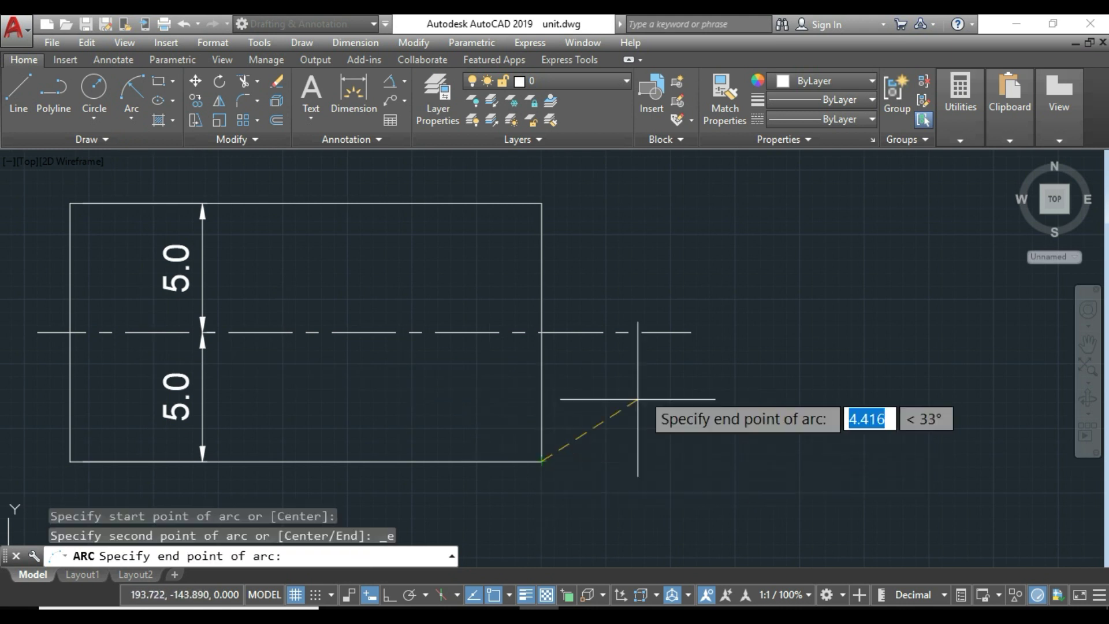
left_click(542, 202)
type("5")
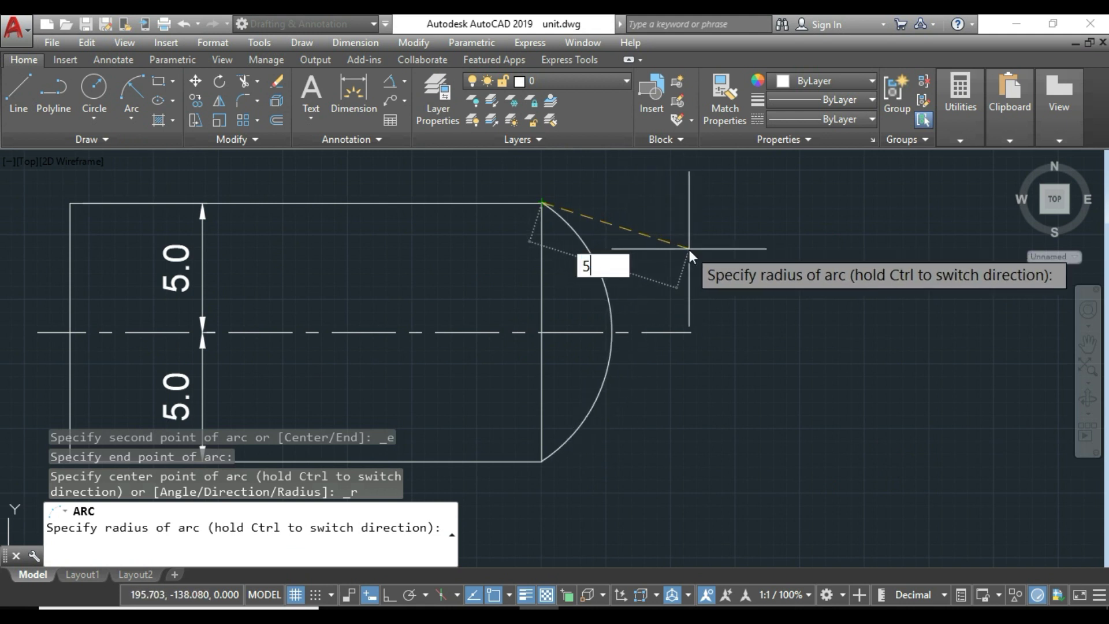
key("Return")
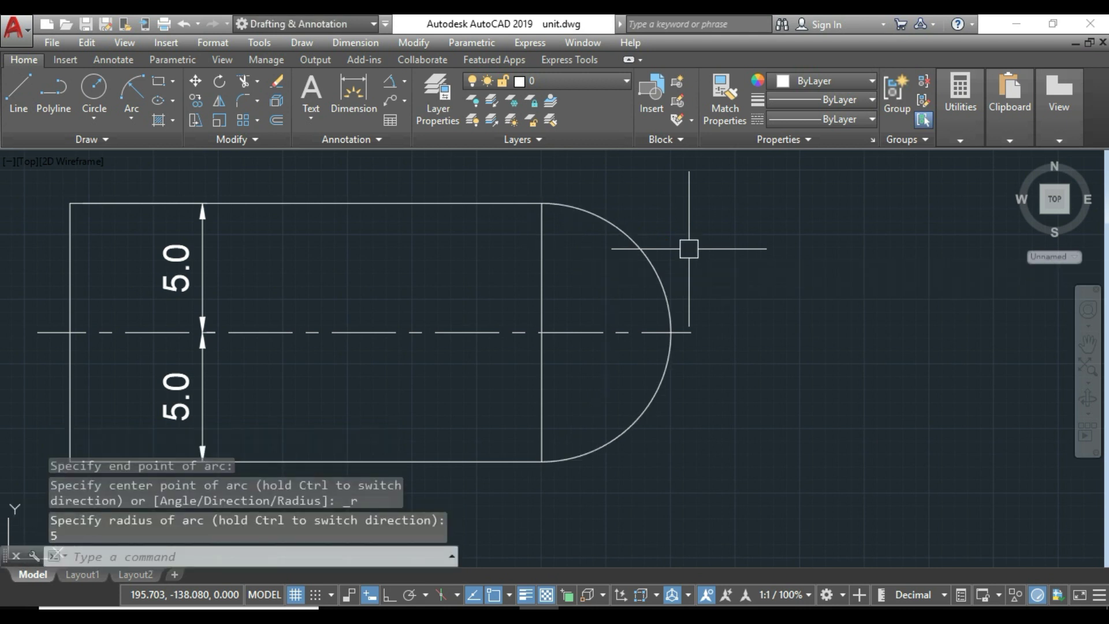
Label the arc with an R5.0 radius dimension.
left_click(404, 81)
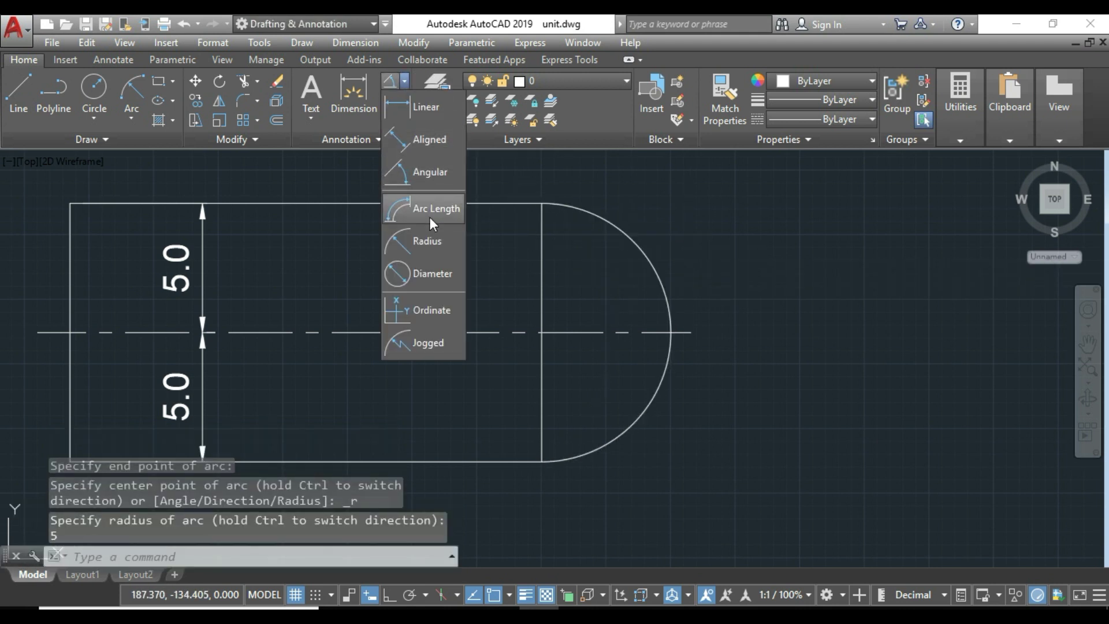
left_click(428, 240)
left_click(647, 261)
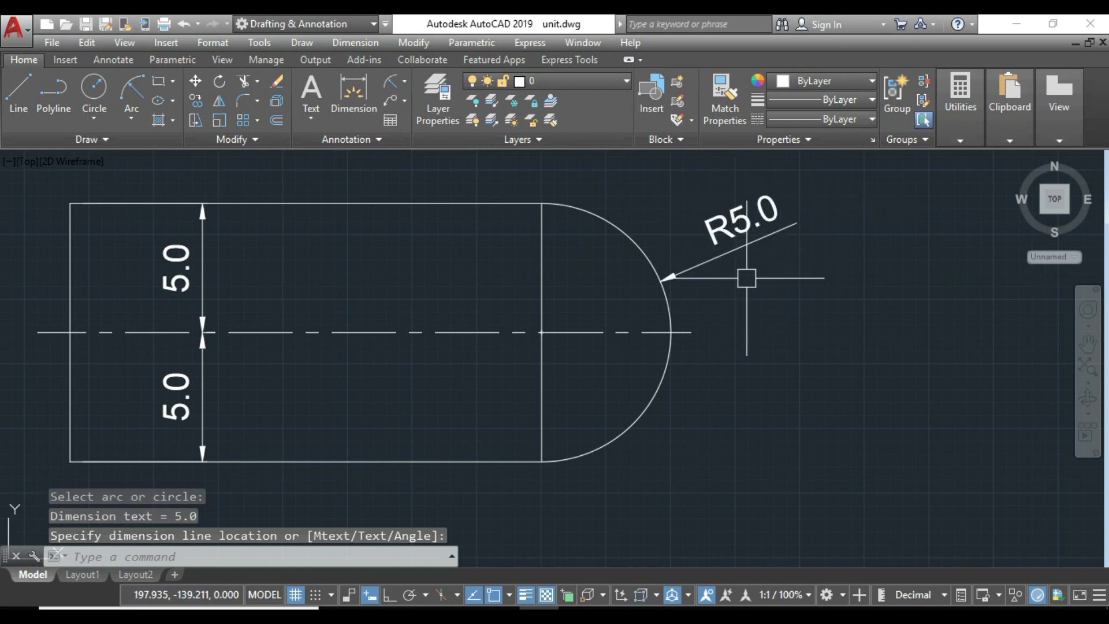
left_click(132, 122)
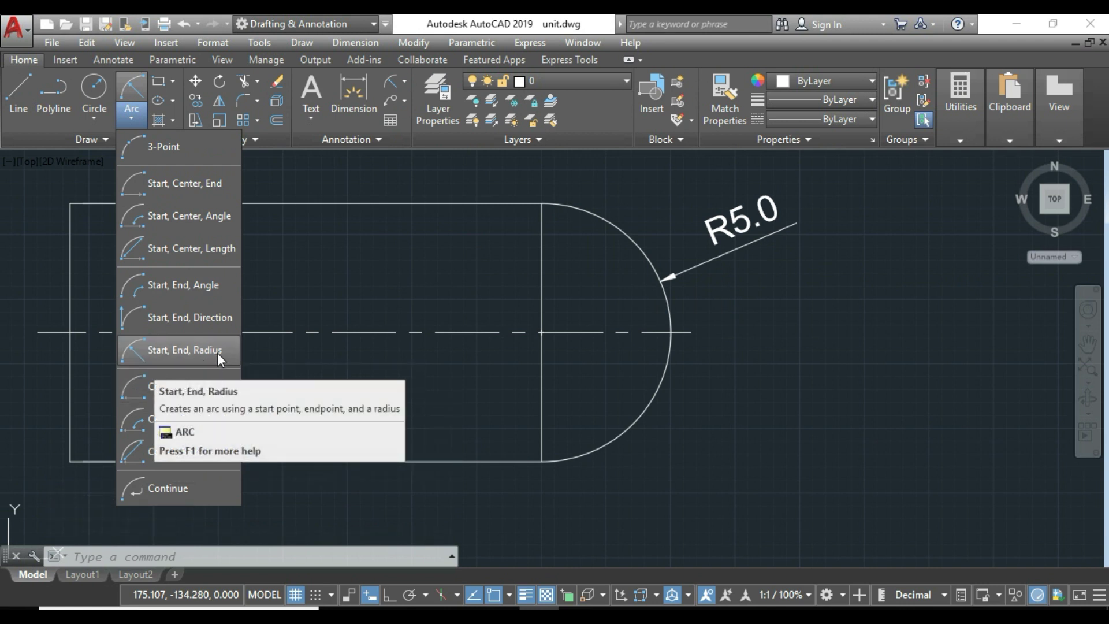
Window-select and erase the radius-5 arc and its R5.0 dimension.
left_click(720, 292)
left_click_drag(722, 279, 634, 250)
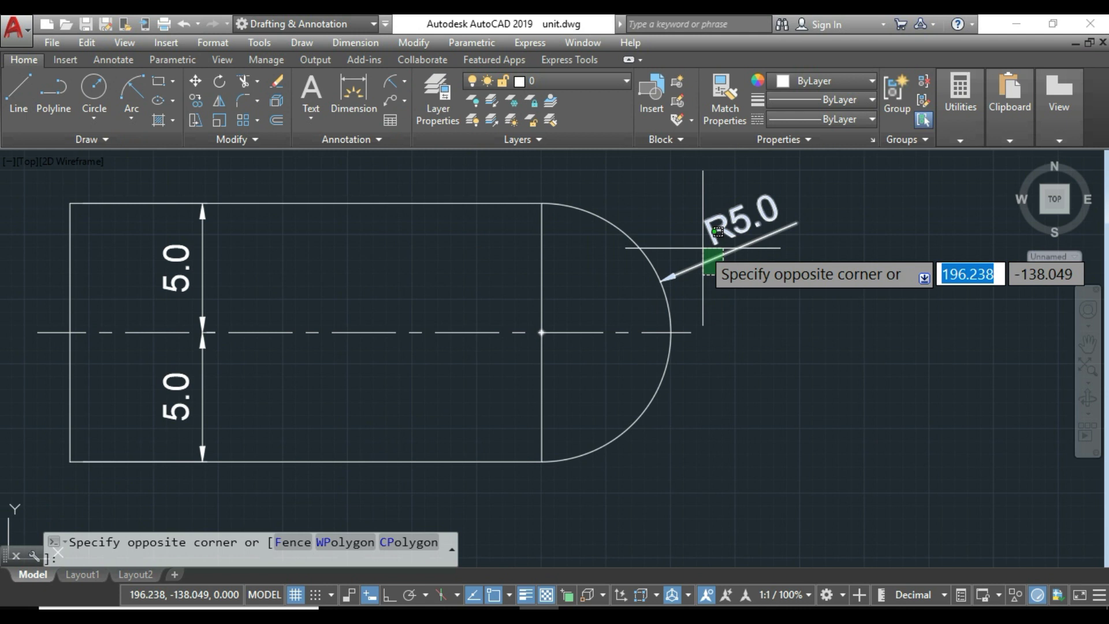
type("e")
key("Return")
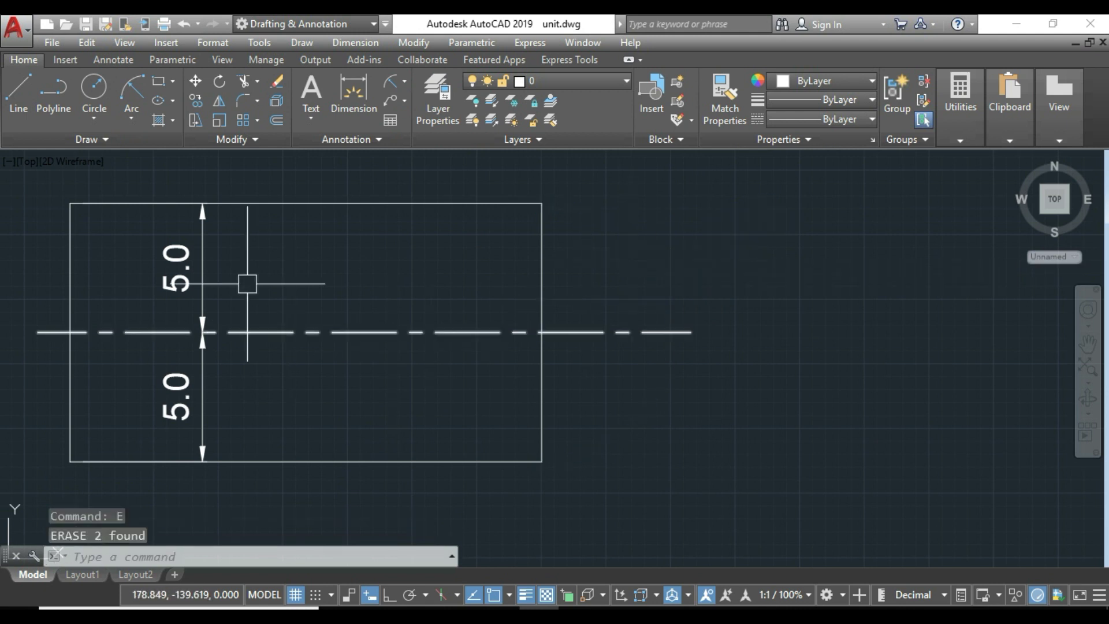
left_click(118, 123)
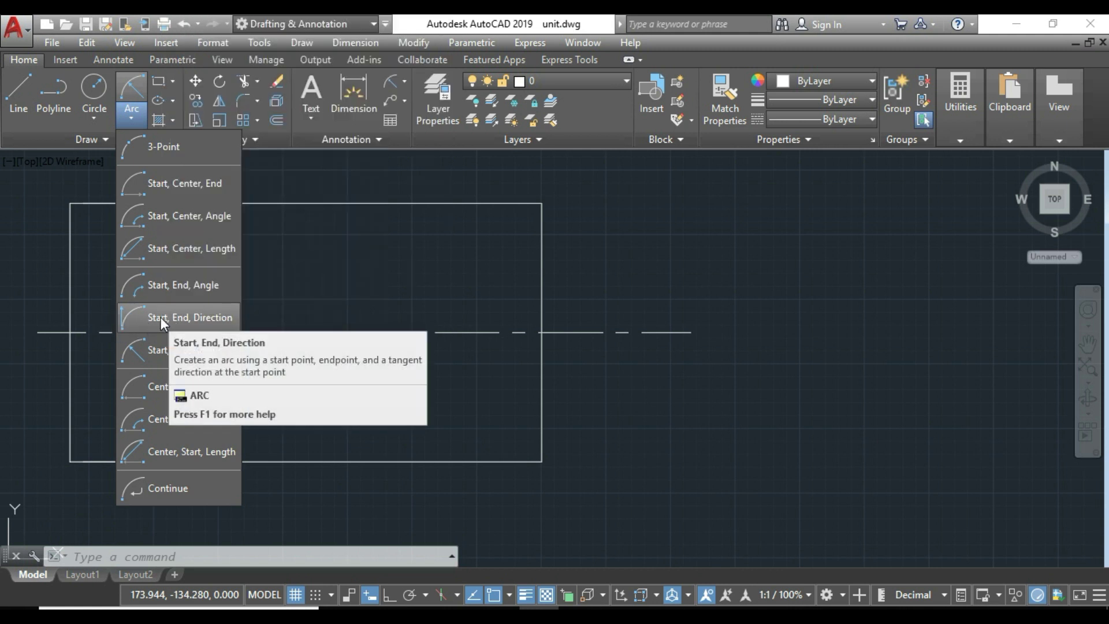
mouse_move(158, 317)
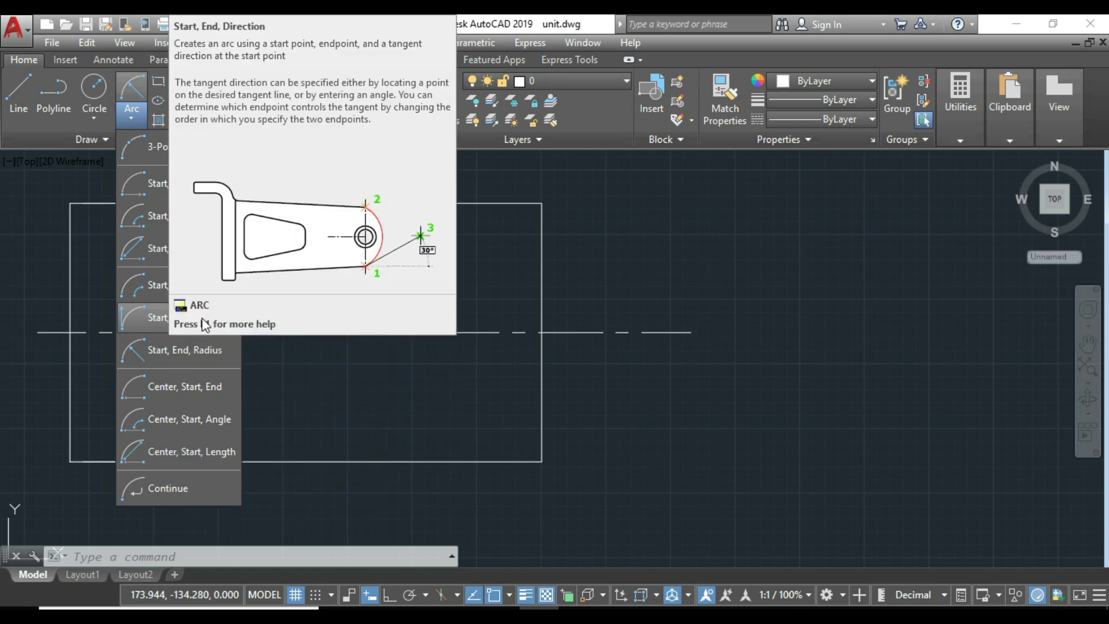
Draw a start-end-direction arc from the bottom-right to top-right corner with a 30° direction.
left_click(144, 321)
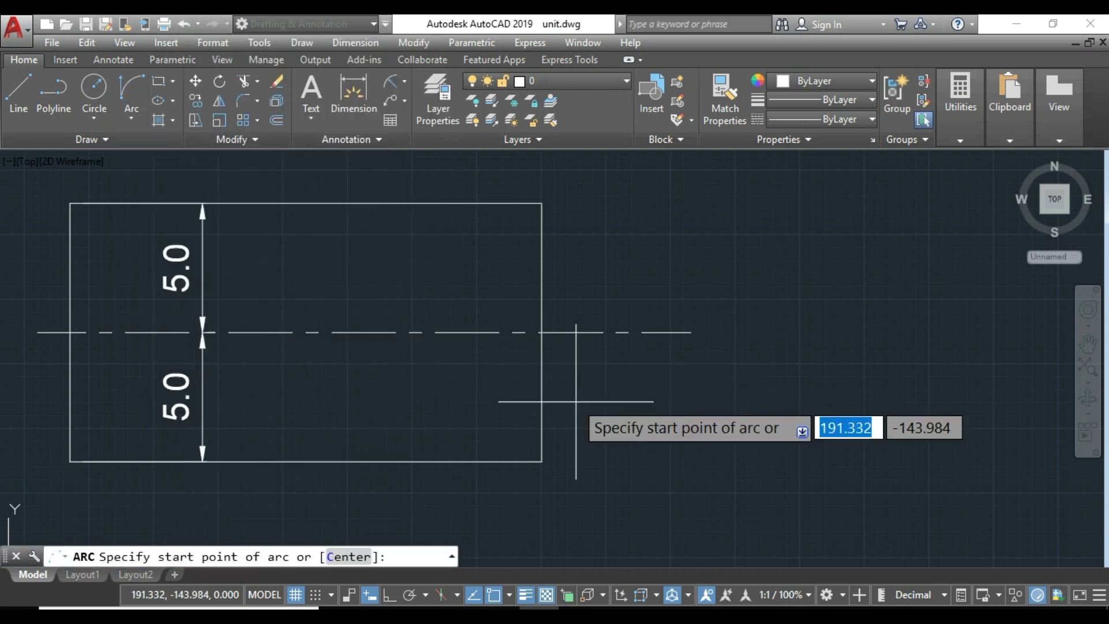
middle_click_drag(575, 401, 690, 403)
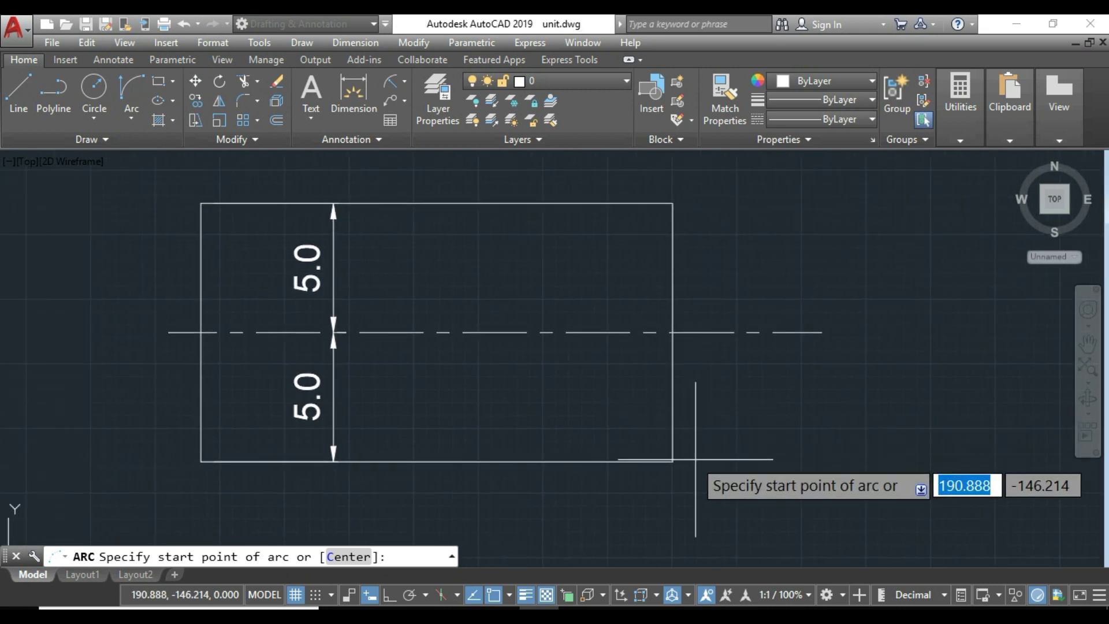
left_click(672, 461)
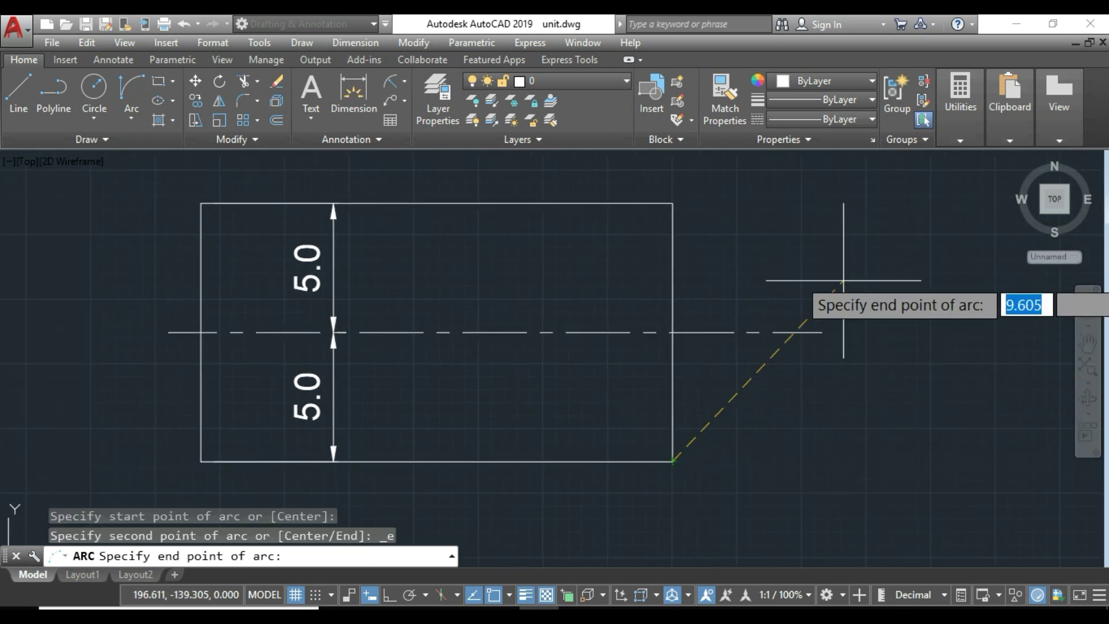
left_click(672, 203)
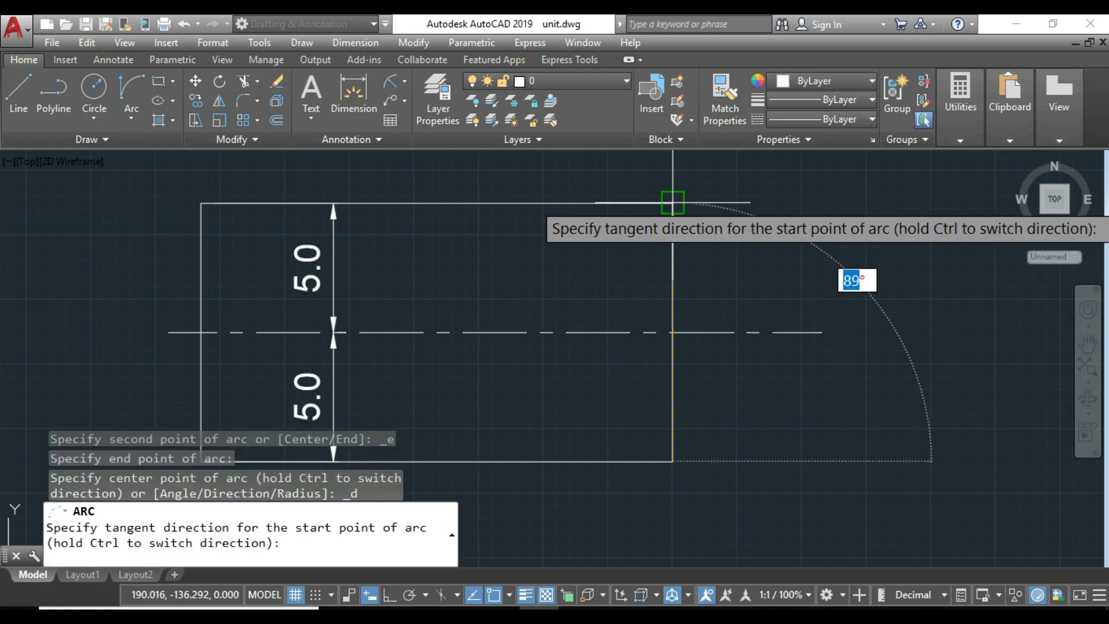
middle_click_drag(803, 416, 782, 388)
type("30")
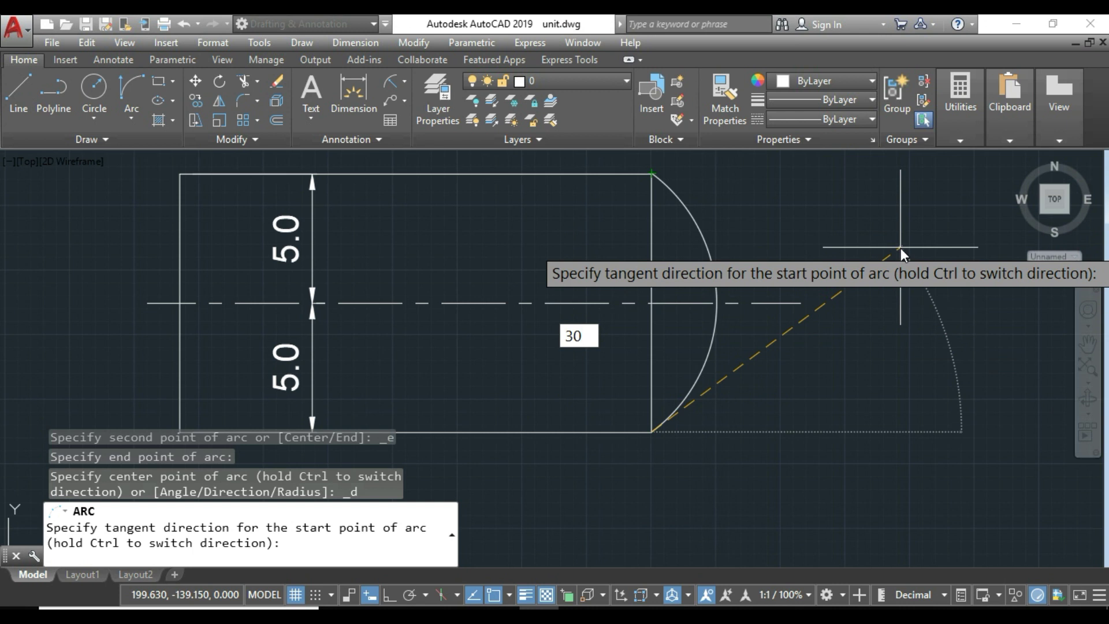
key("Return")
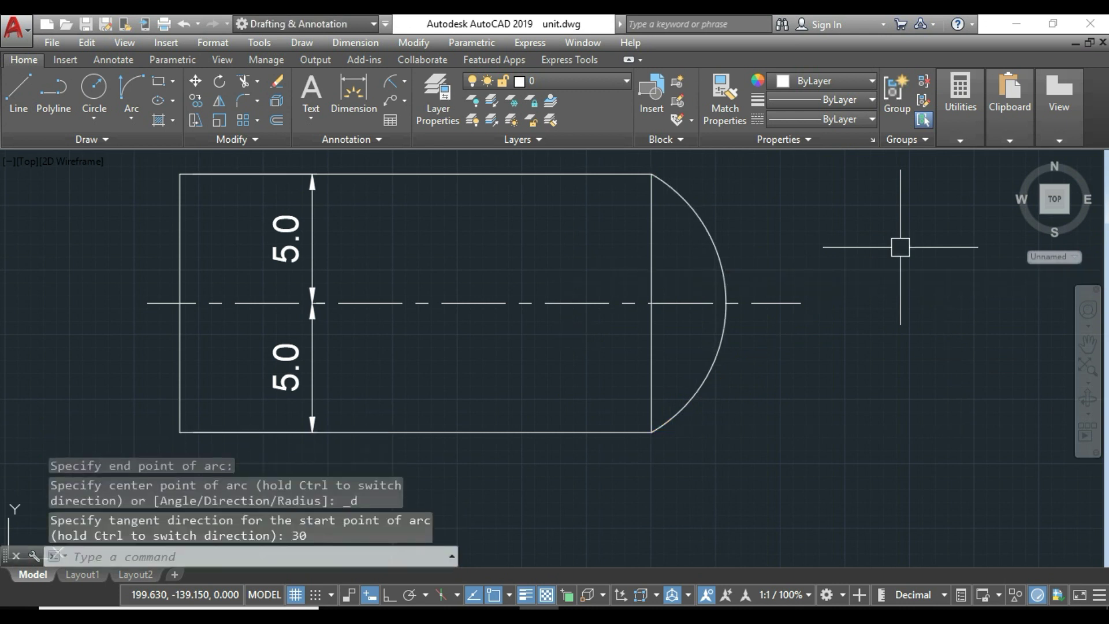
Select the new arc several times to inspect it, clearing each selection.
left_click(721, 380)
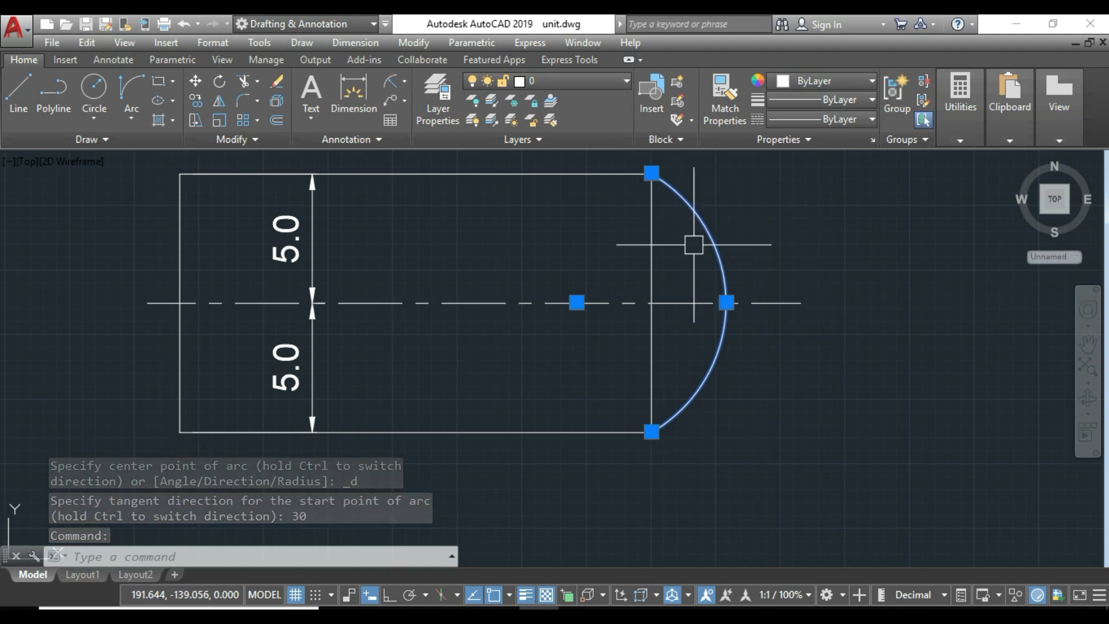
key("Escape")
left_click(718, 245)
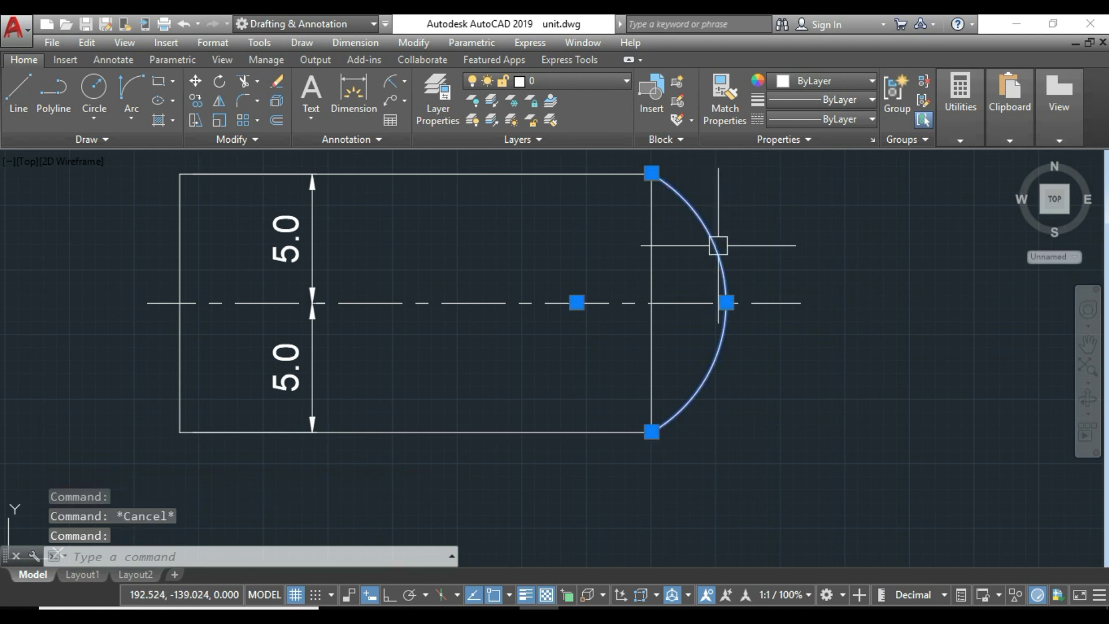
key("Escape")
left_click(702, 221)
key("Escape")
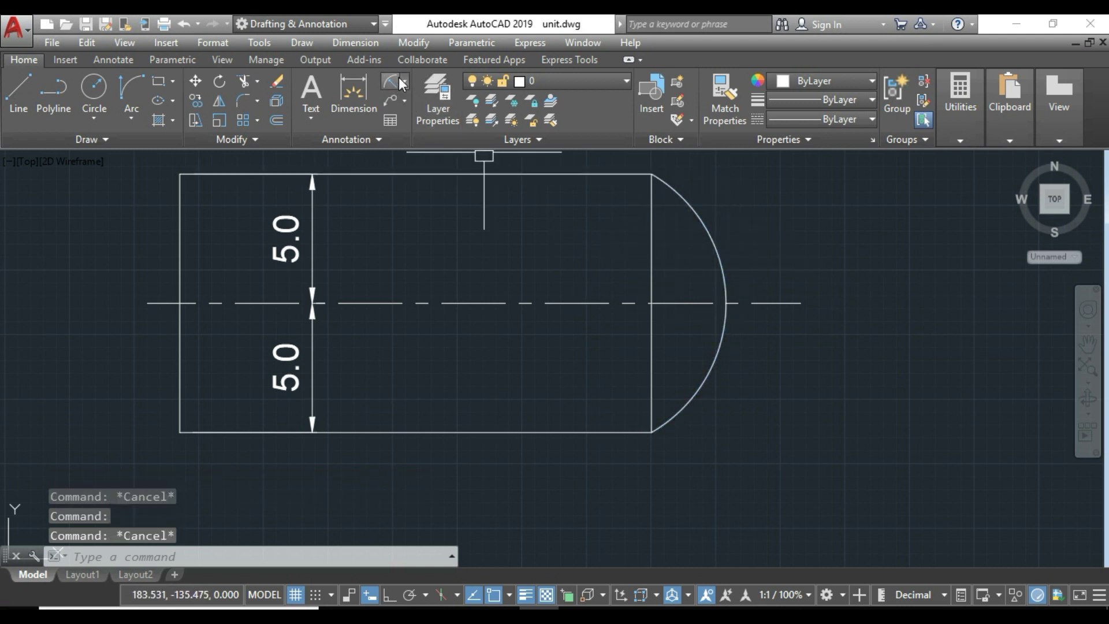
left_click(403, 82)
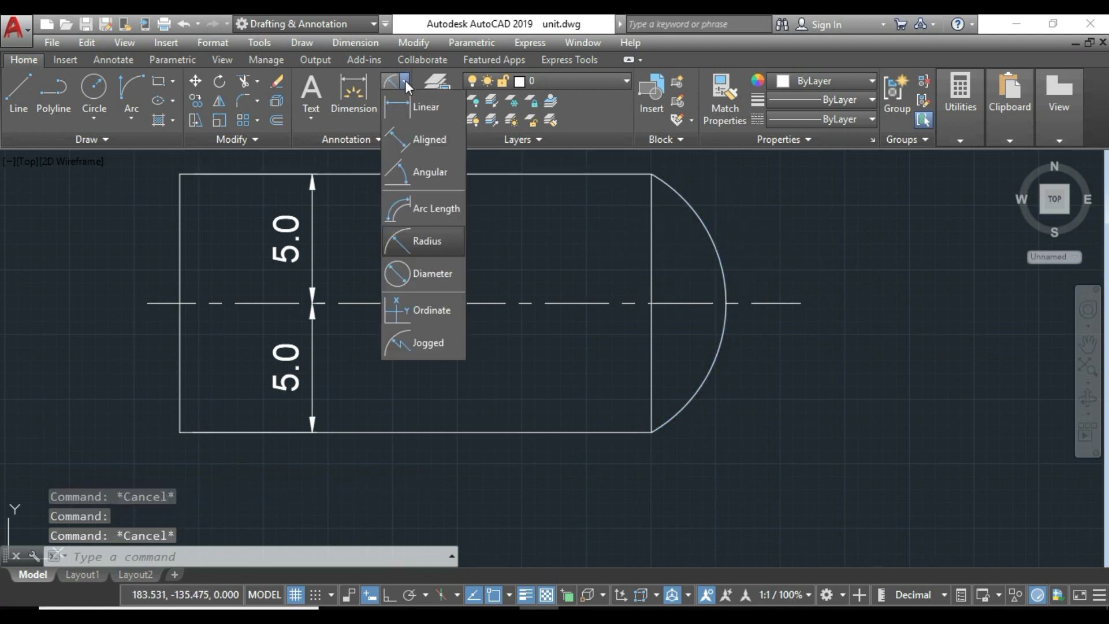
left_click(421, 178)
left_click(719, 272)
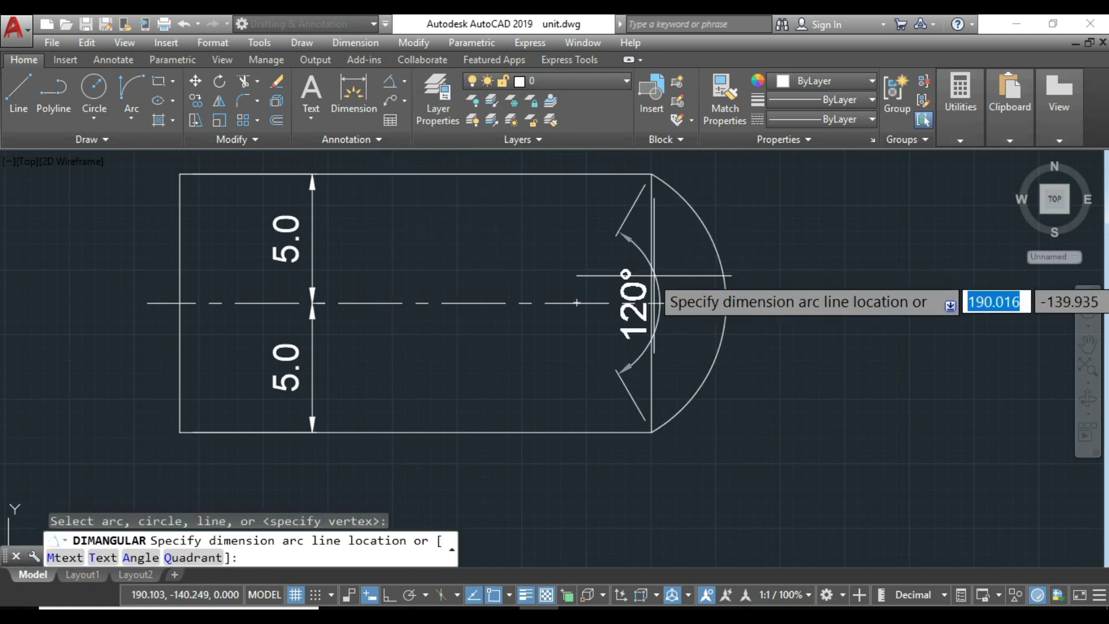
left_click(576, 302)
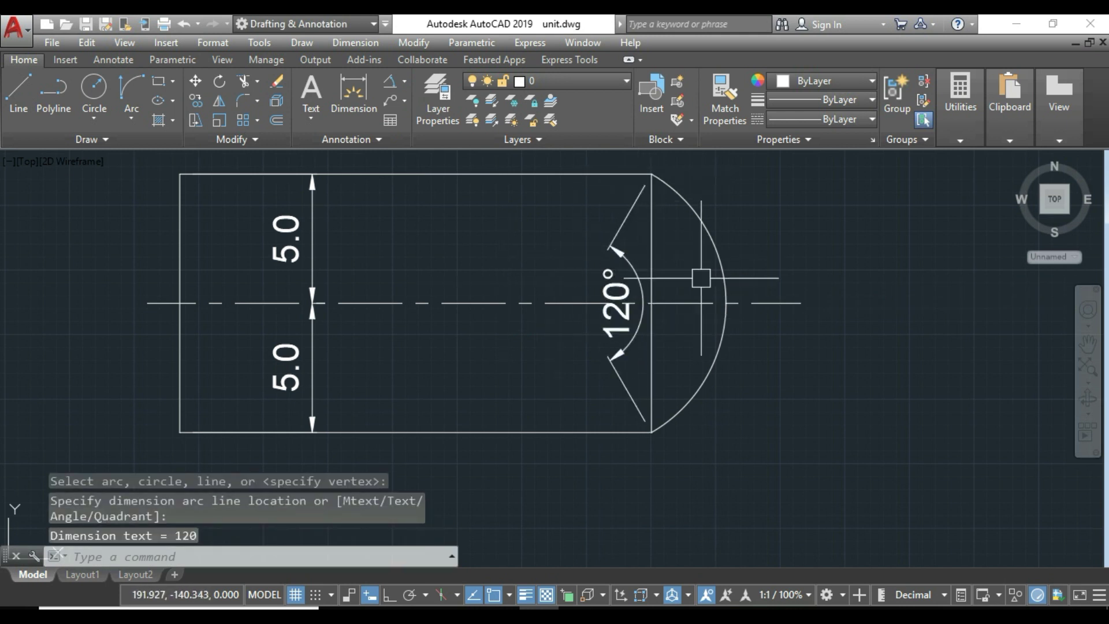
left_click(627, 269)
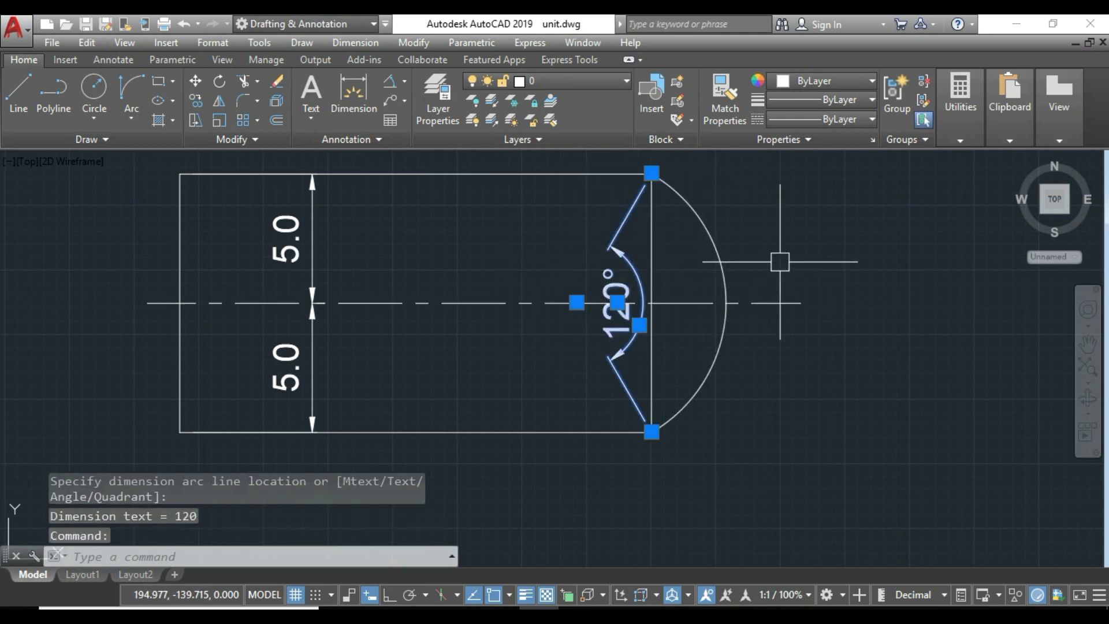
type("E")
key("Return")
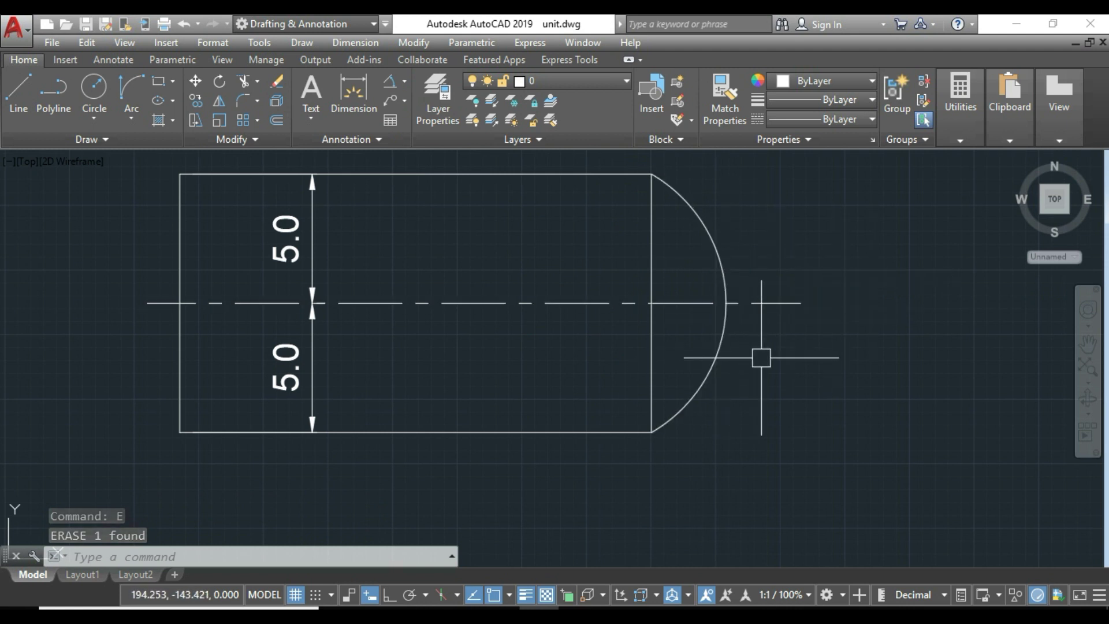
left_click(719, 268)
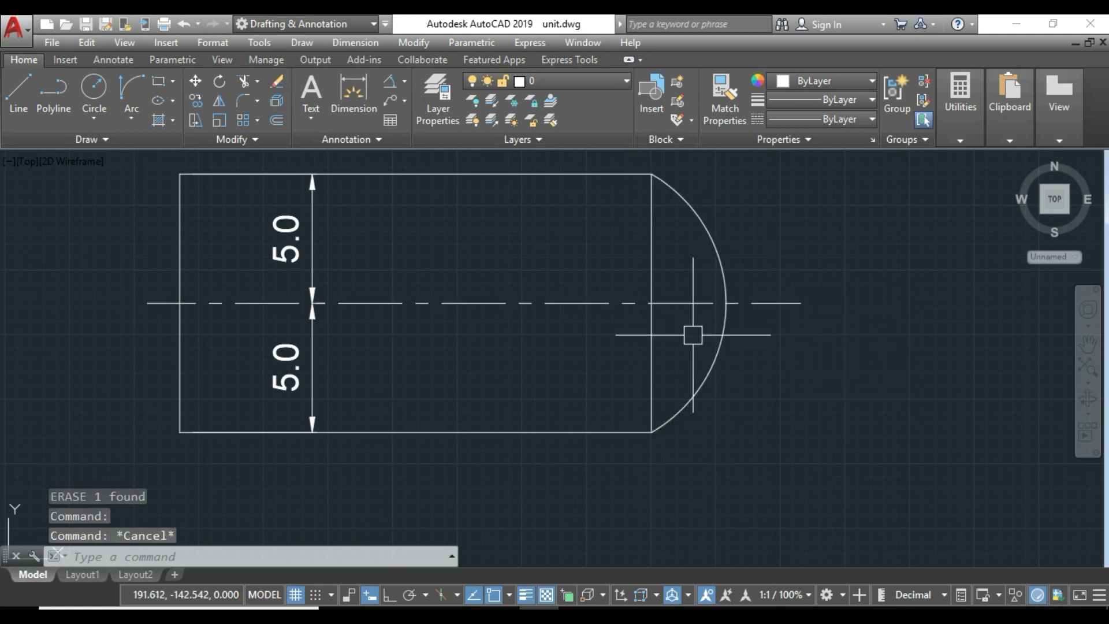
Draw a line from the arc's lower endpoint at 30°, tangent to the arc.
scroll(693, 334, "down", 1)
mouse_move(701, 359)
middle_mouse_down()
mouse_move(575, 378)
mouse_move(593, 378)
middle_mouse_up()
scroll(585, 396, "down", 1)
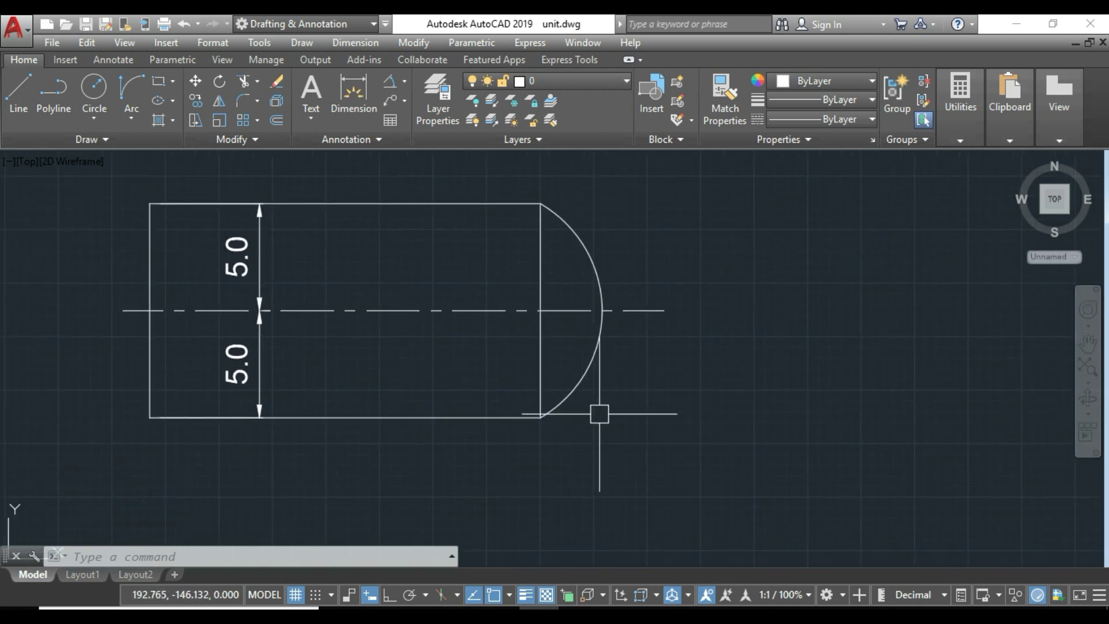
type("l")
key("Return")
left_click(540, 416)
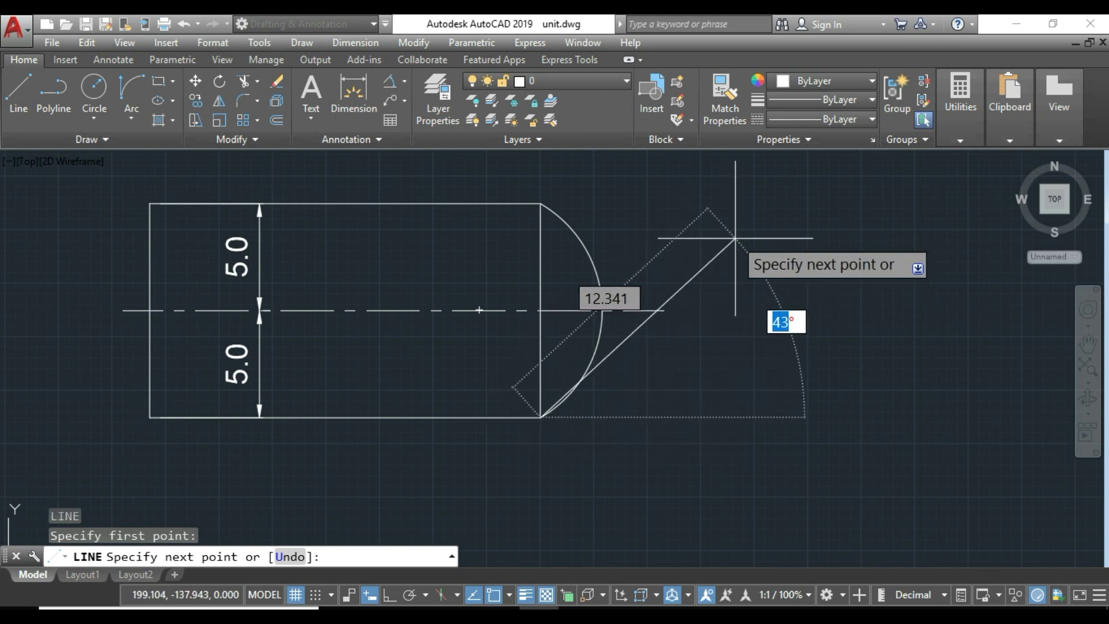
key("Return")
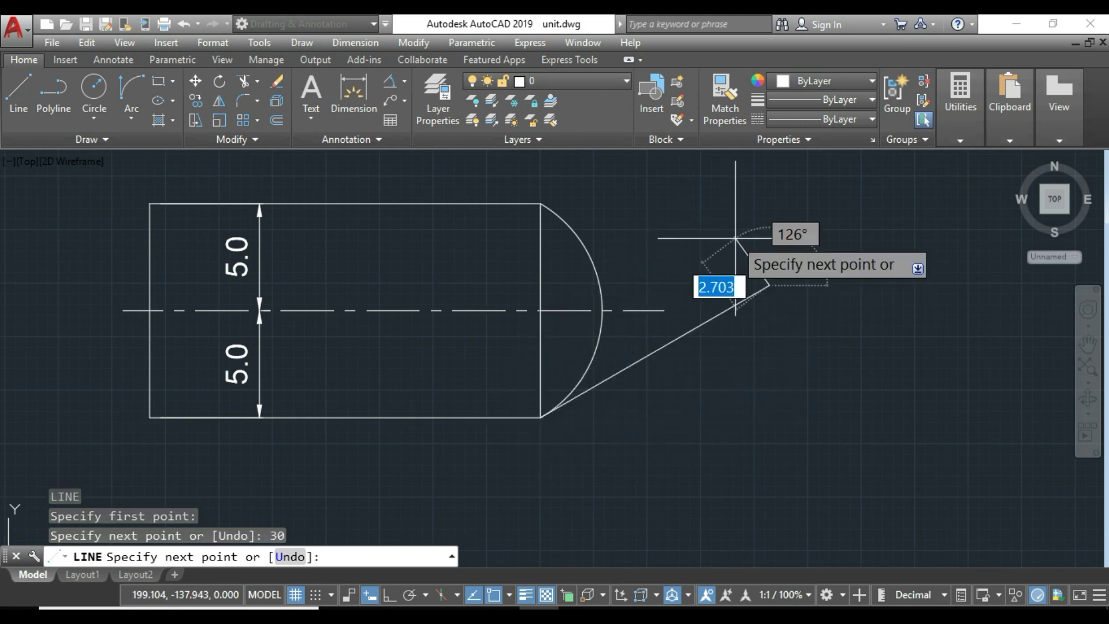
key("Escape")
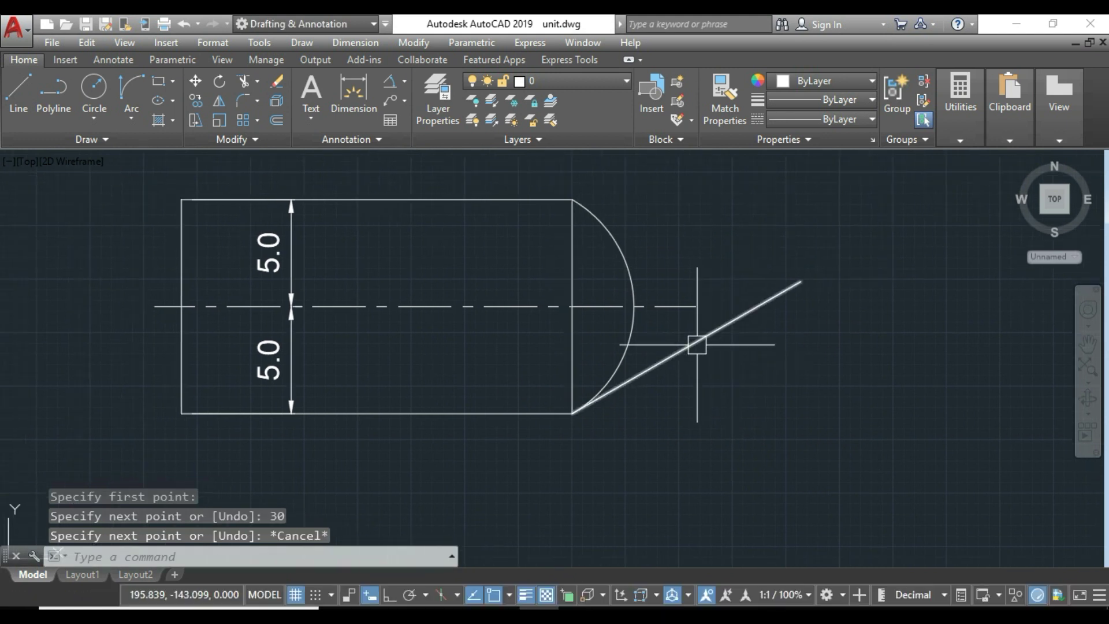
middle_click_drag(697, 345, 718, 335)
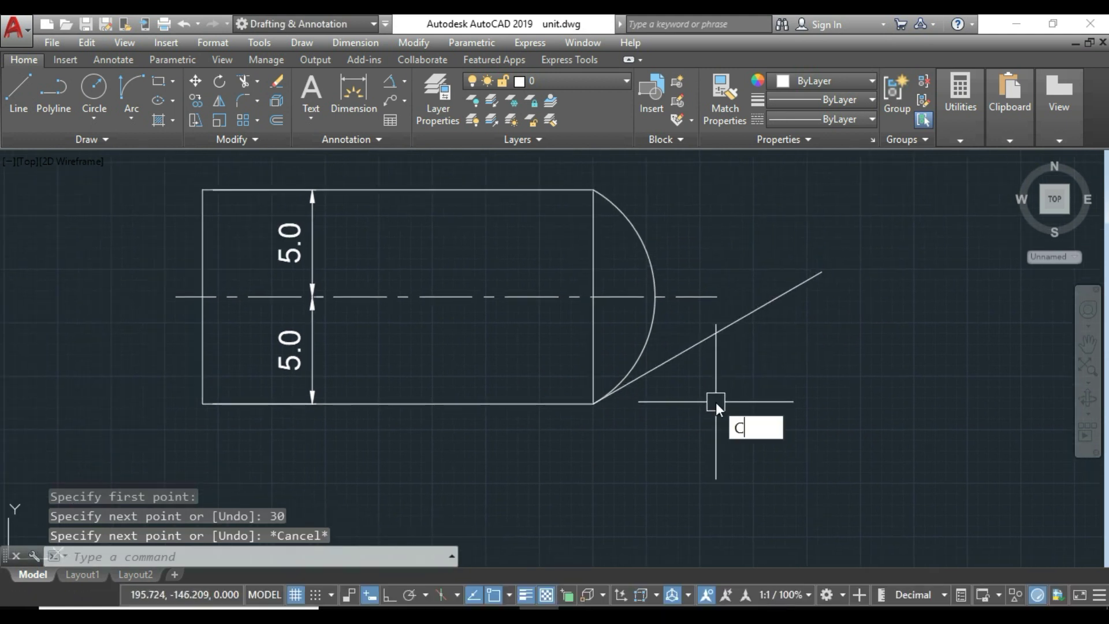
Draw a circle centred on the centreline and passing through the arc's top endpoint.
key("Return")
left_click(532, 297)
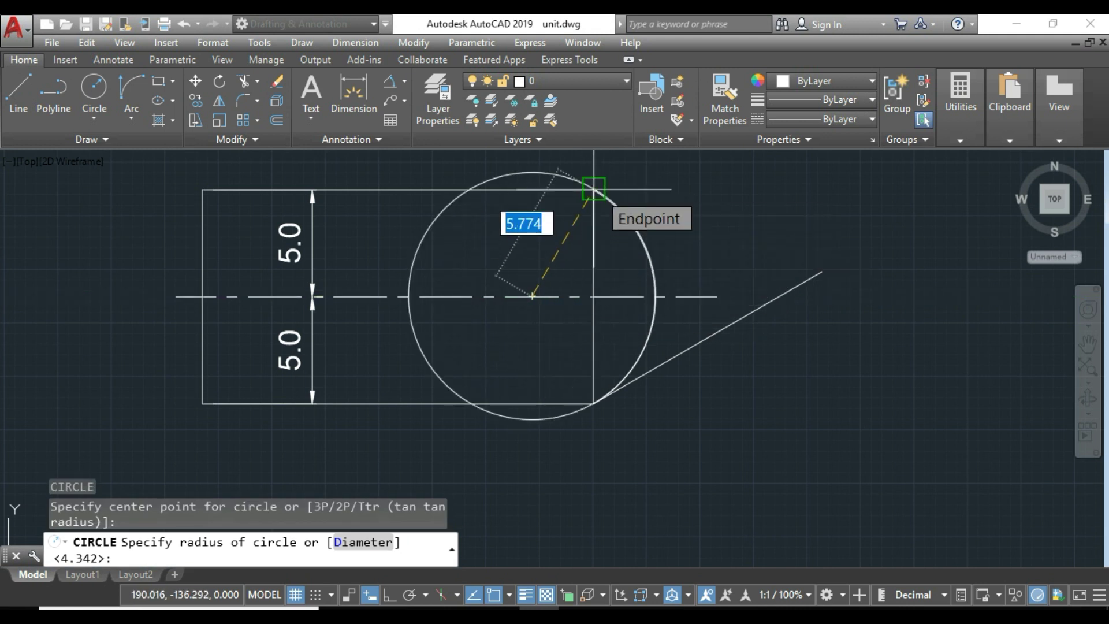
left_click(593, 189)
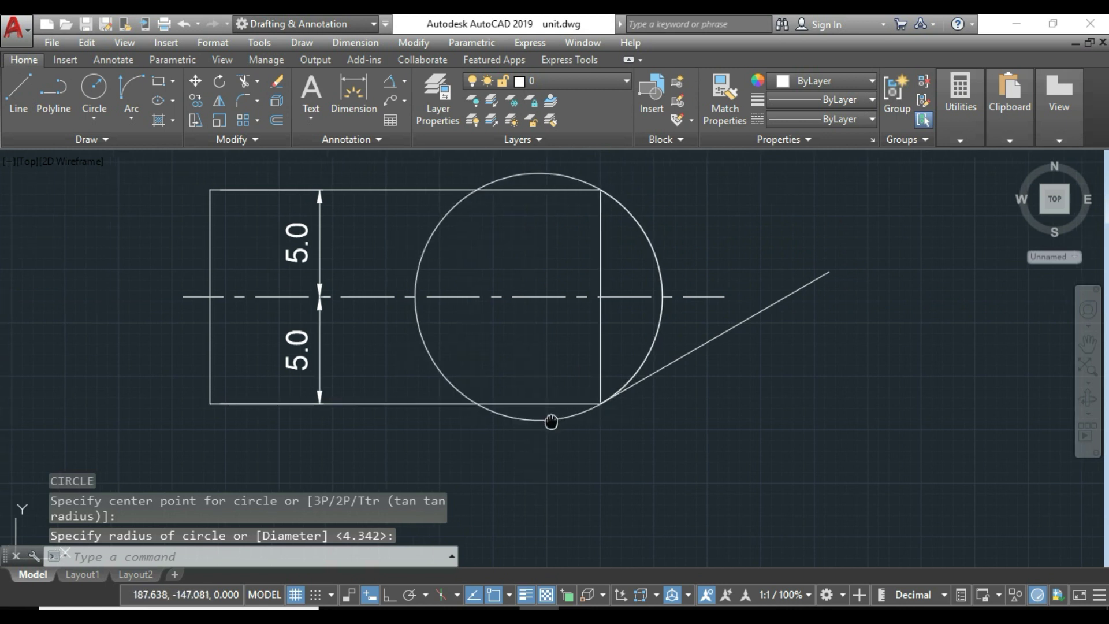
middle_click_drag(543, 417, 594, 412)
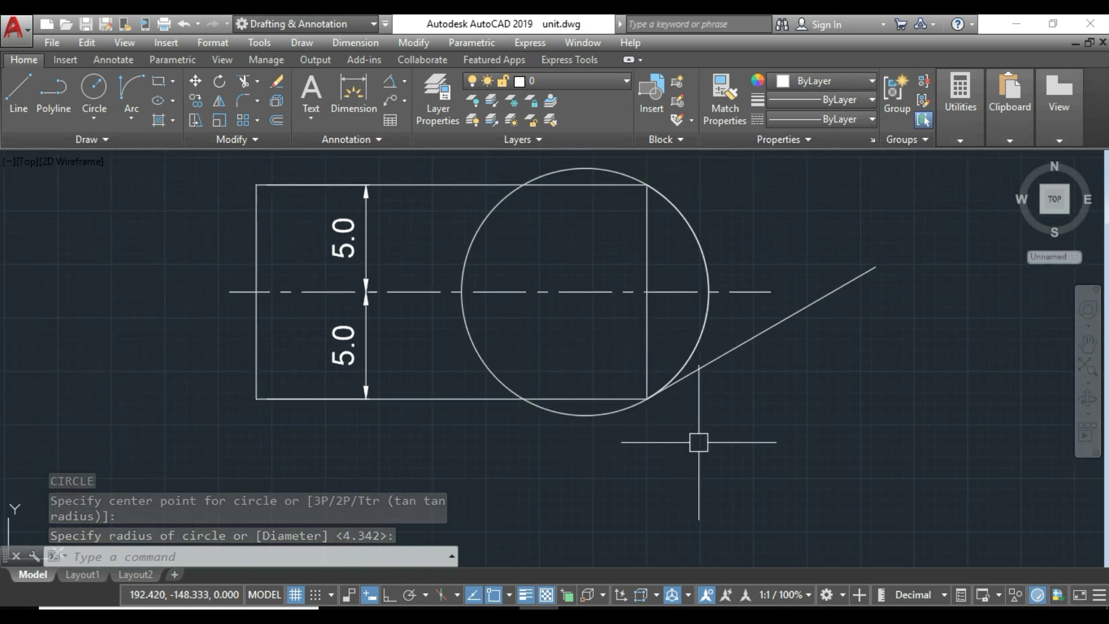
key("l")
key("Return")
Draw a short line below the rectangle and extend the diagonal tangent line down to it.
left_click(414, 440)
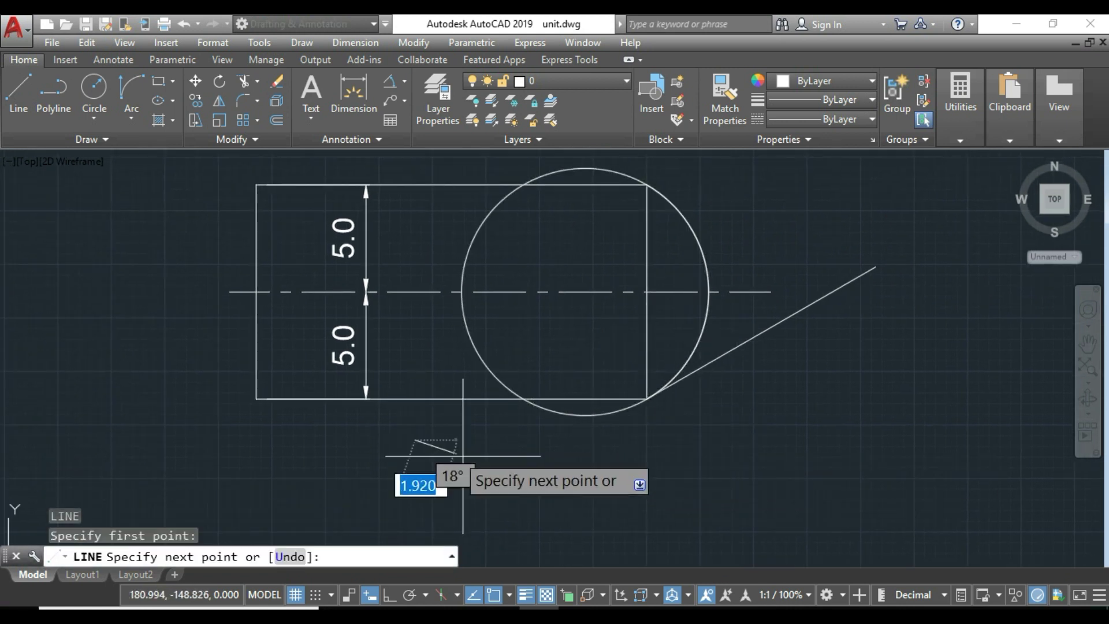
left_click(536, 541)
key("Escape")
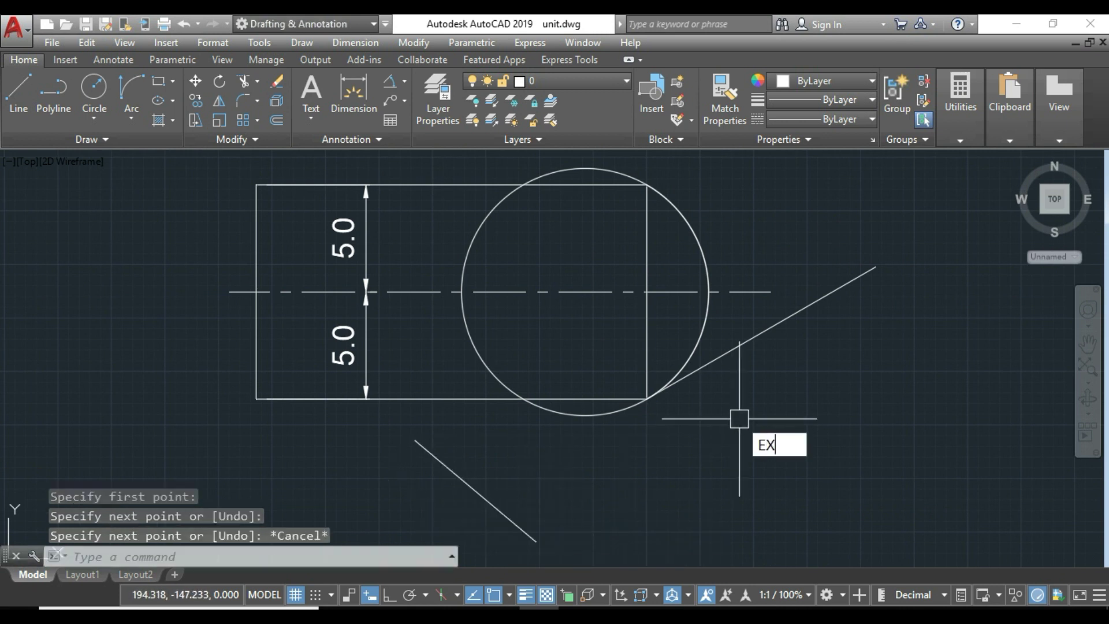
key("Return")
key("Return")
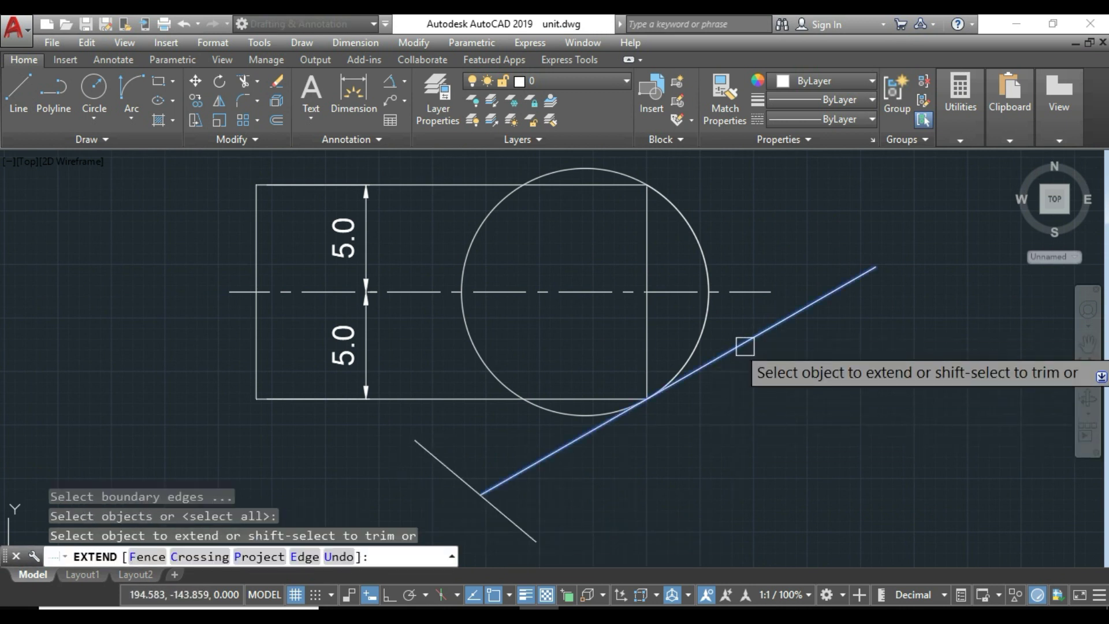
left_click(744, 346)
key("Escape")
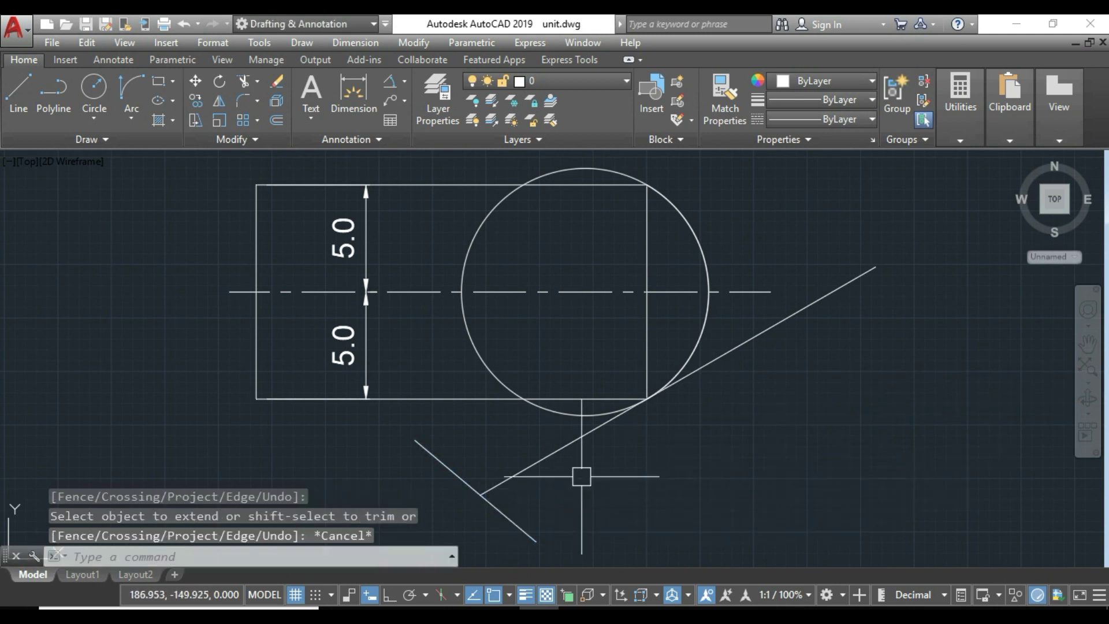
type("L")
Draw a horizontal line rightward from the rectangle's lower-right corner, then select the diagonal and circle.
key("Return")
left_click(647, 397)
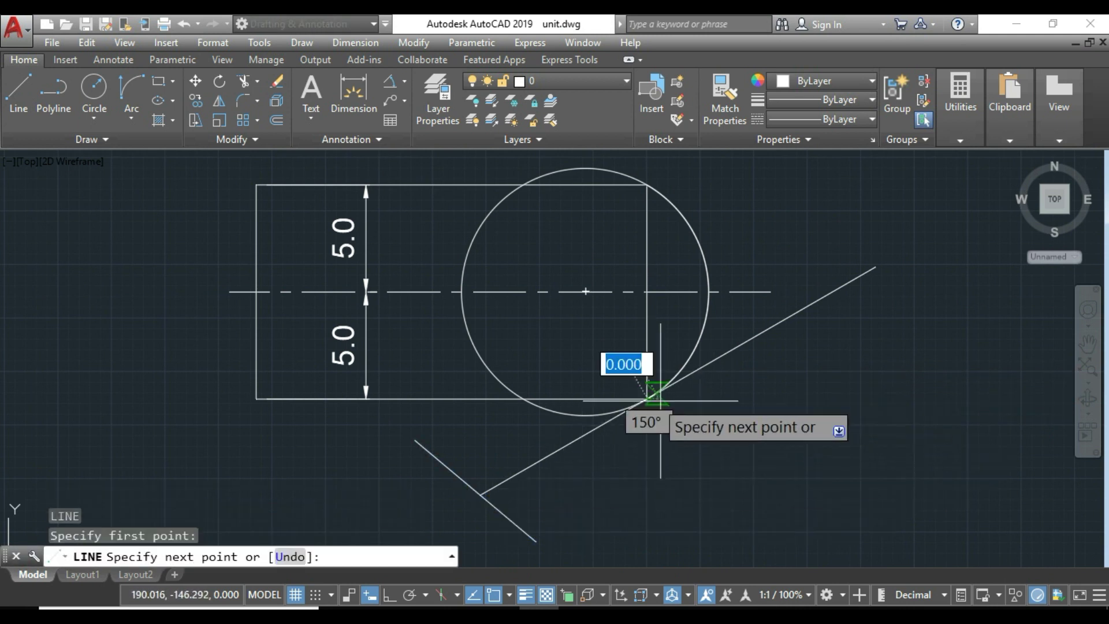
left_click(874, 398)
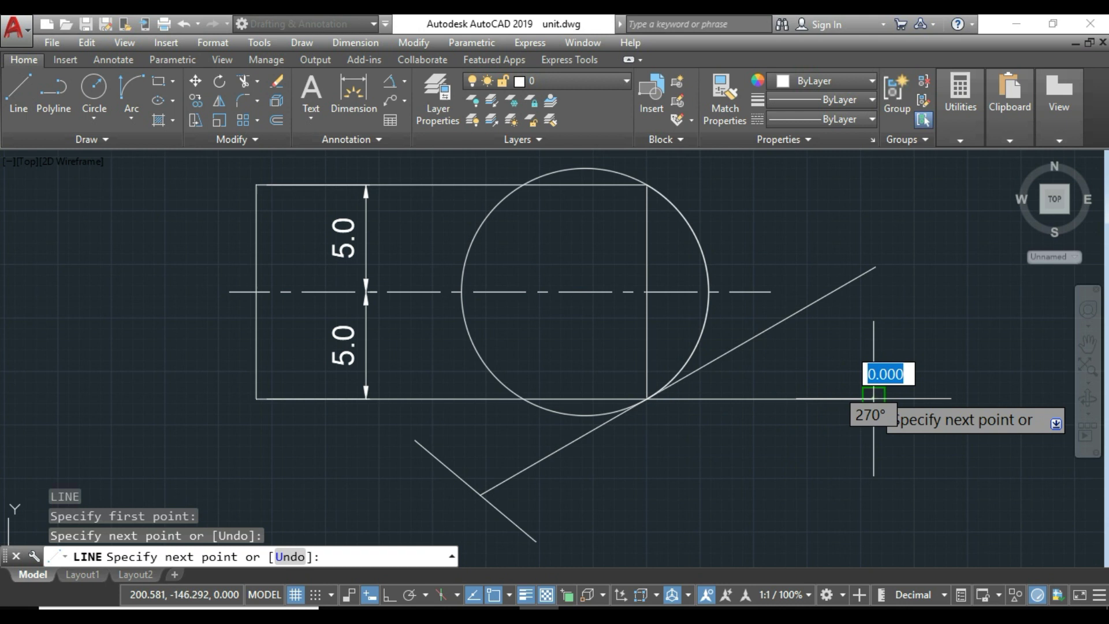
key("Escape")
scroll(672, 341, "up", 1)
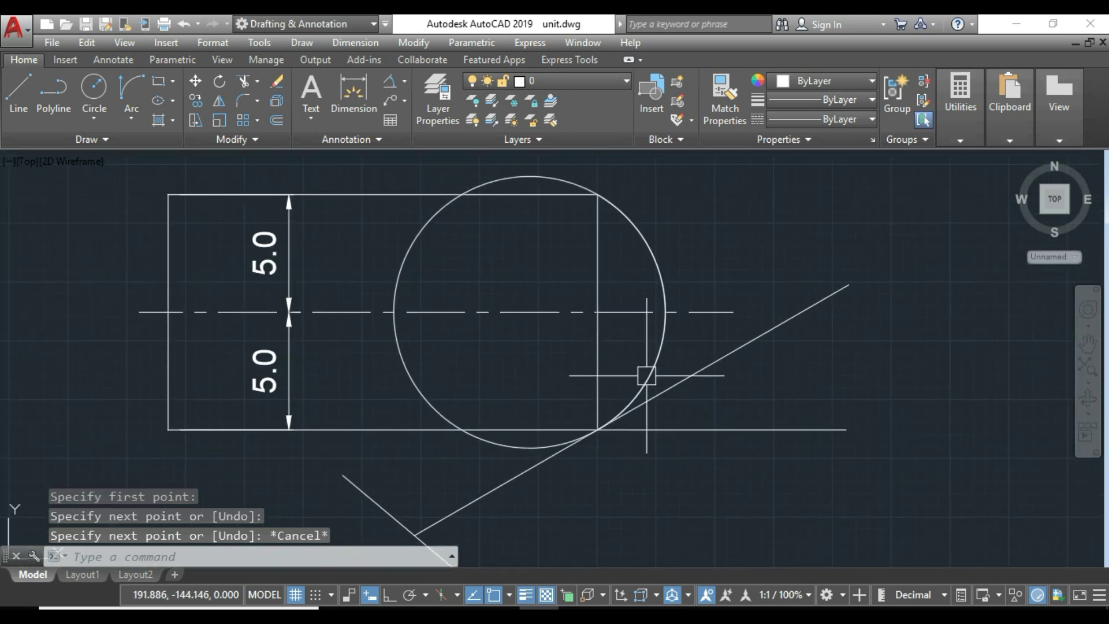
left_click(720, 359)
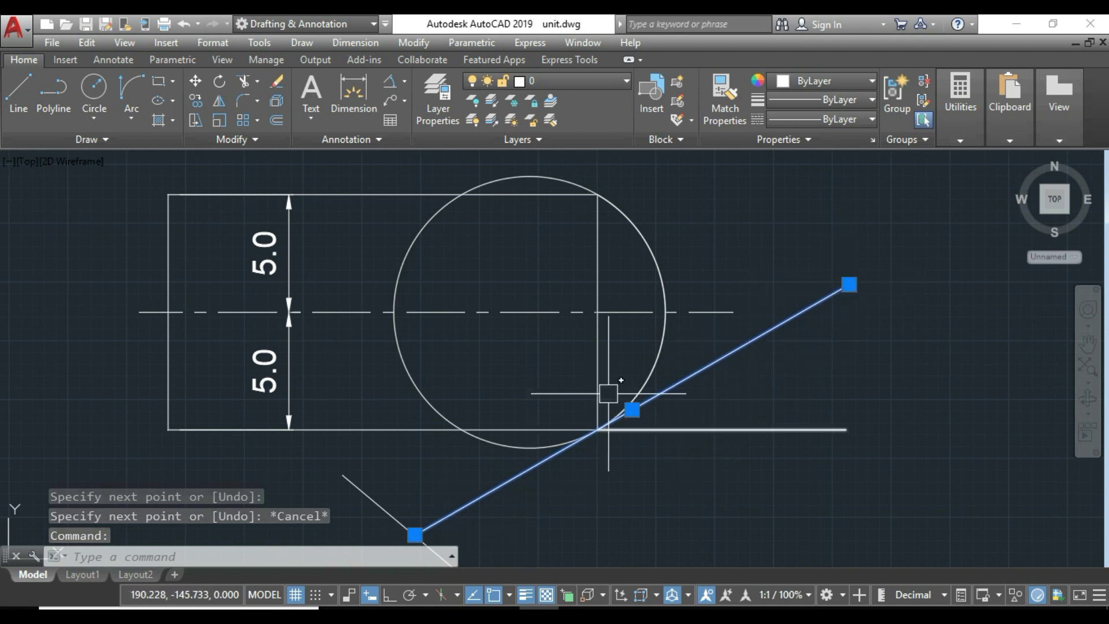
left_click(657, 274)
key("Escape")
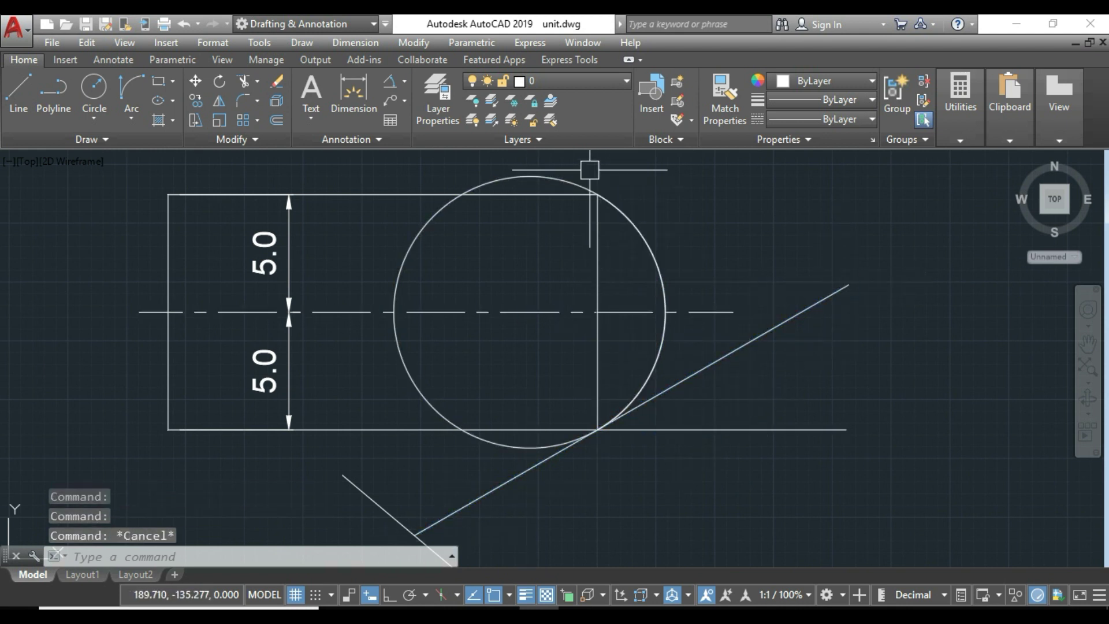
left_click(588, 169)
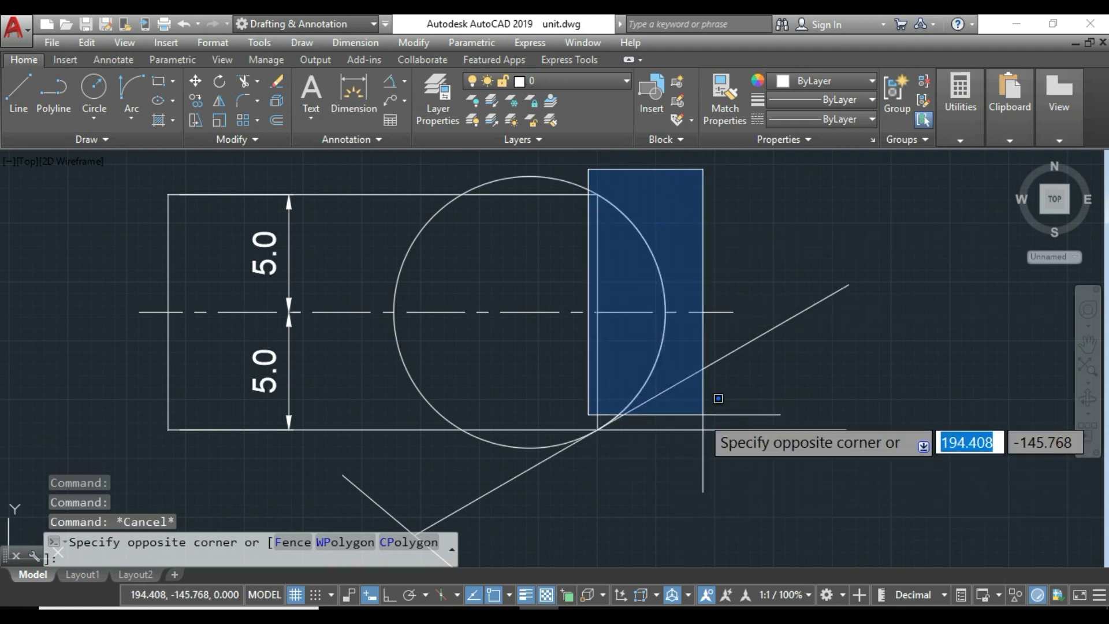
left_click(719, 398)
left_click(600, 175)
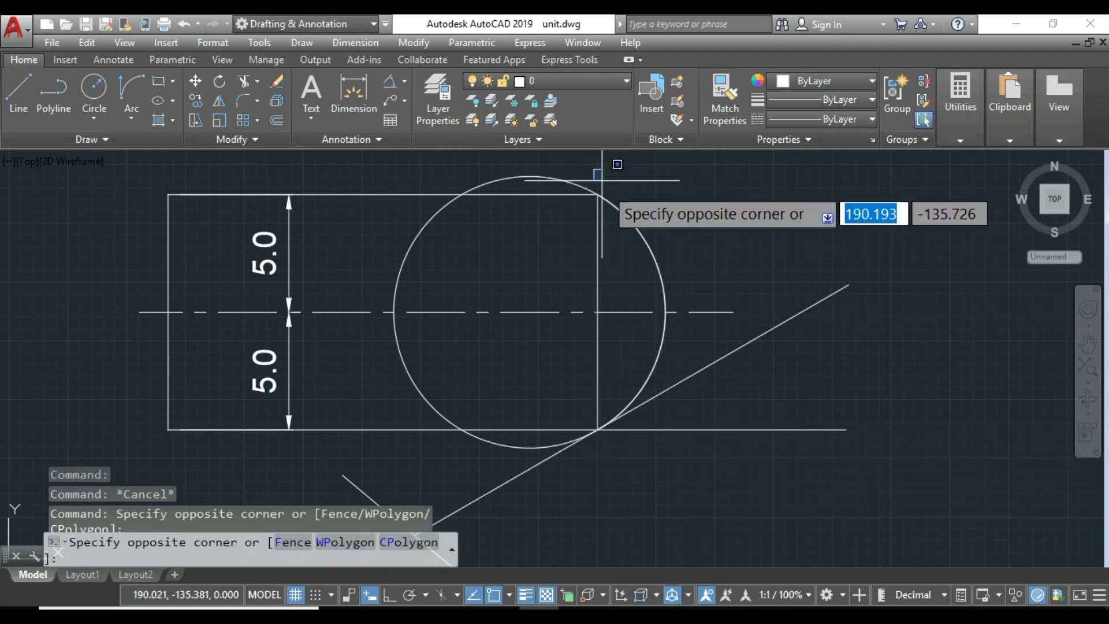
left_click(694, 491)
left_click(594, 364, "shift")
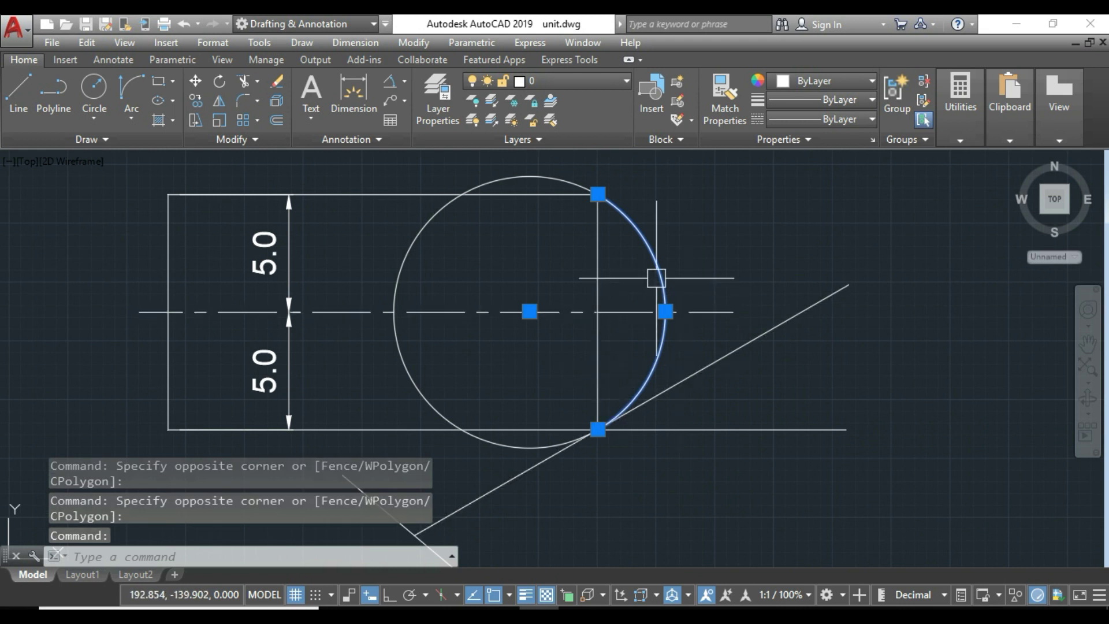
left_click(686, 379)
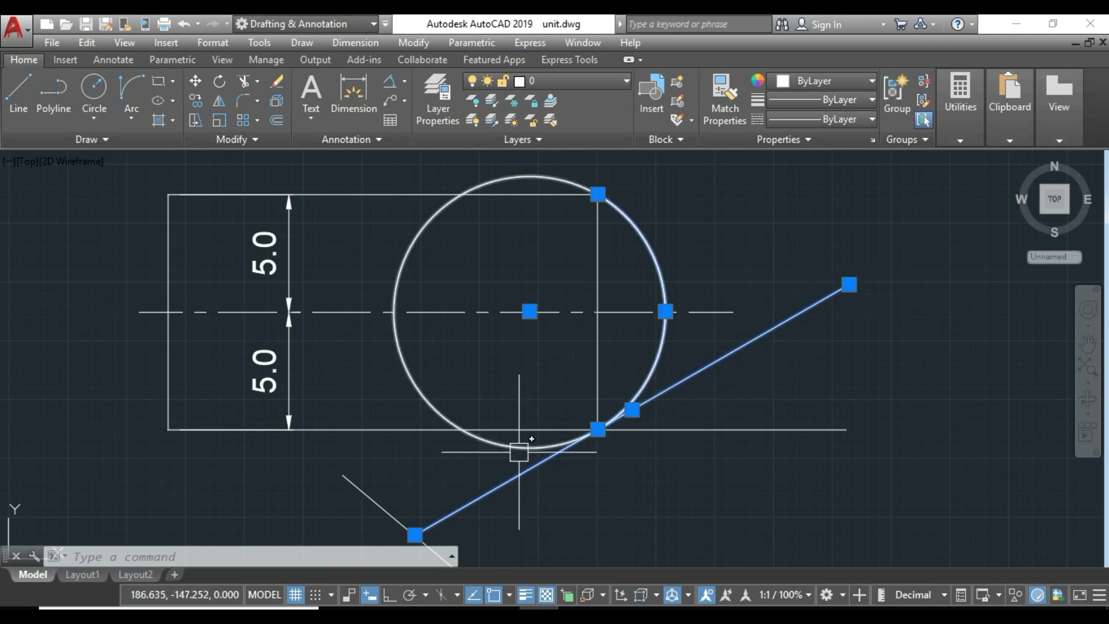
key("Escape")
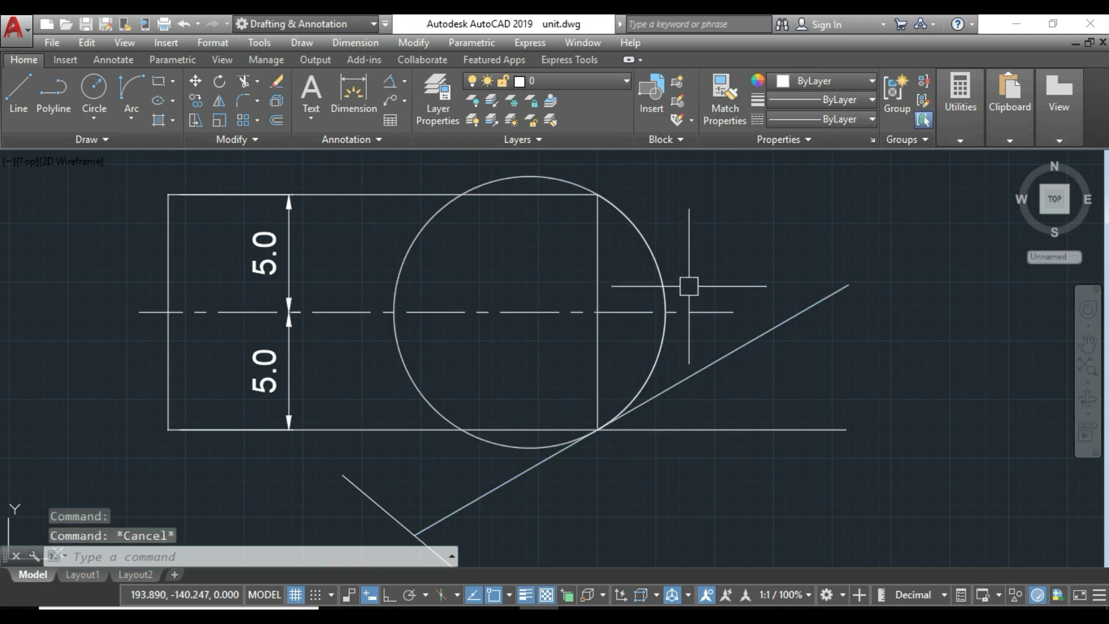
Add a 30° angular dimension between the dashed centre line and the diagonal tangent line.
scroll(688, 285, "up", 1)
middle_click_drag(687, 285, 629, 330)
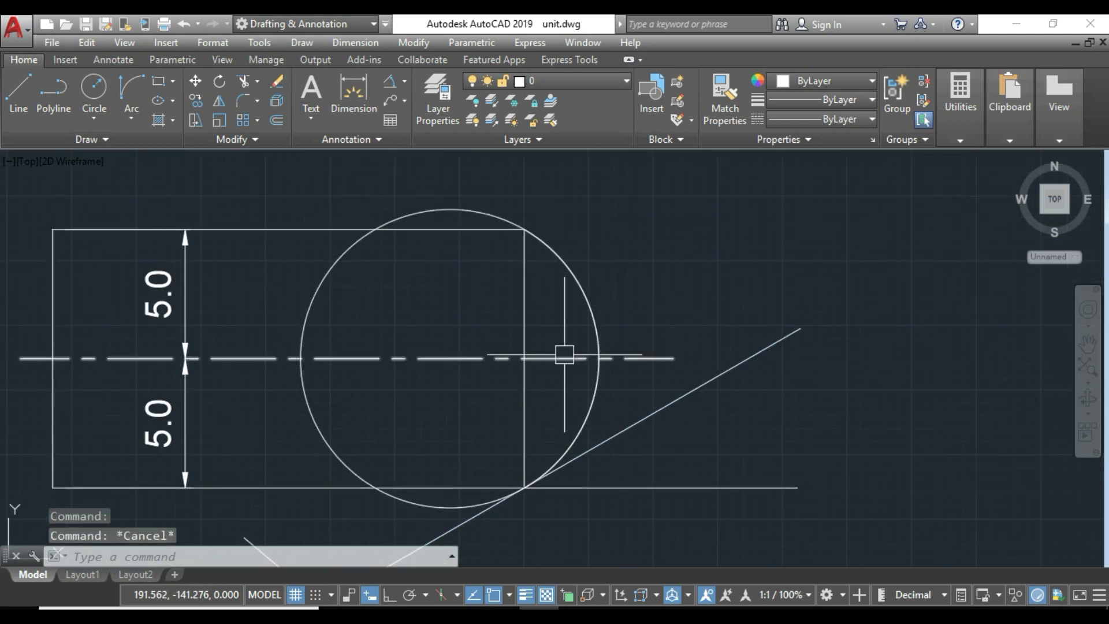
left_click(500, 361)
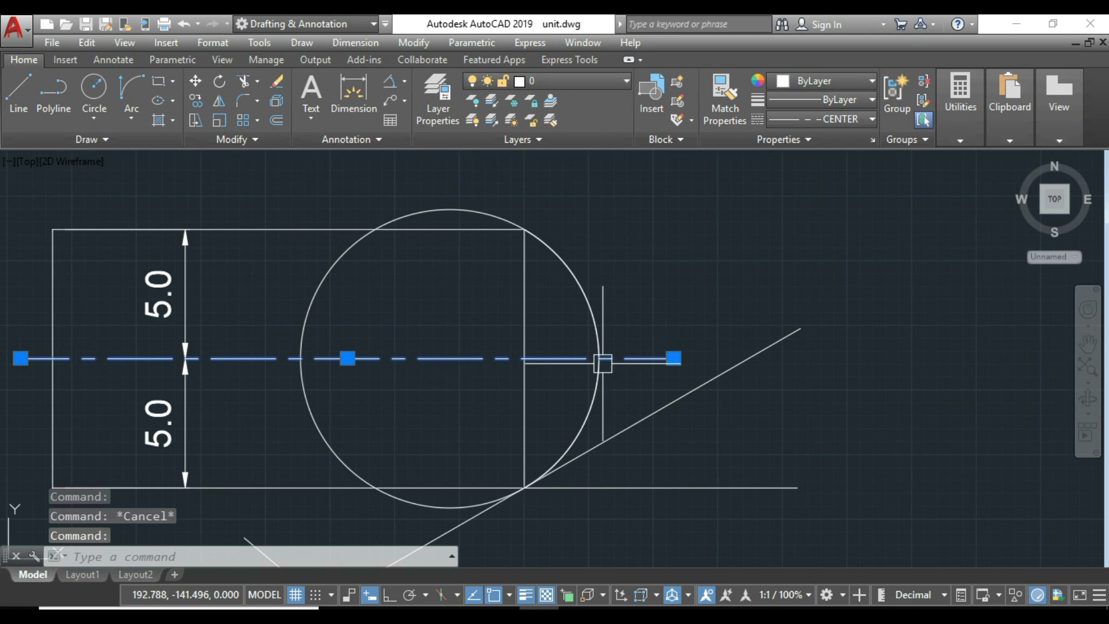
key("Escape")
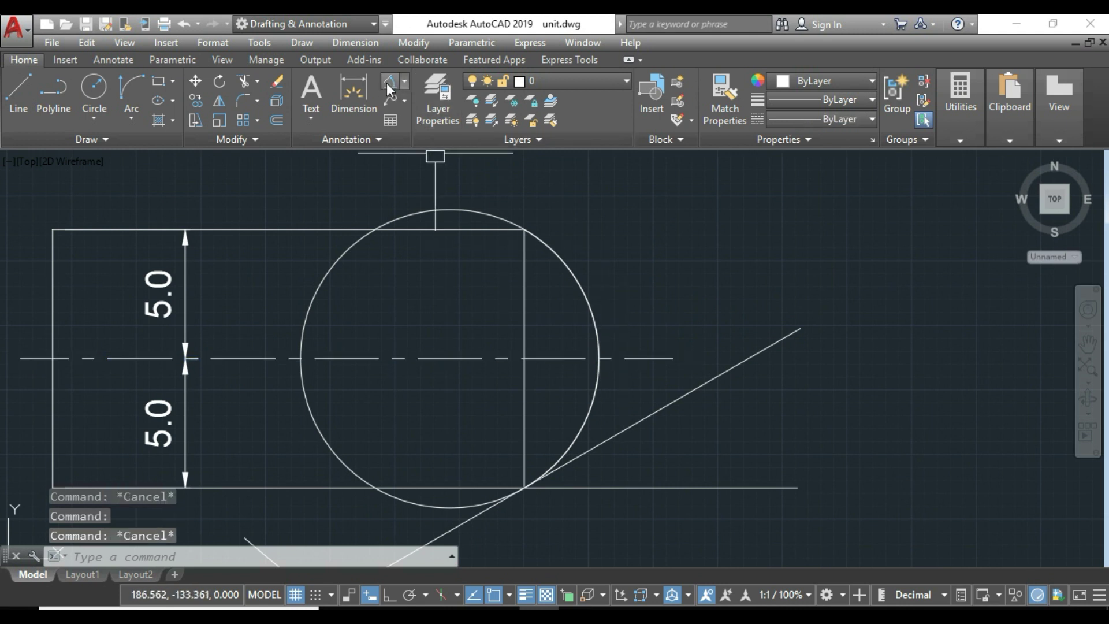
left_click(386, 82)
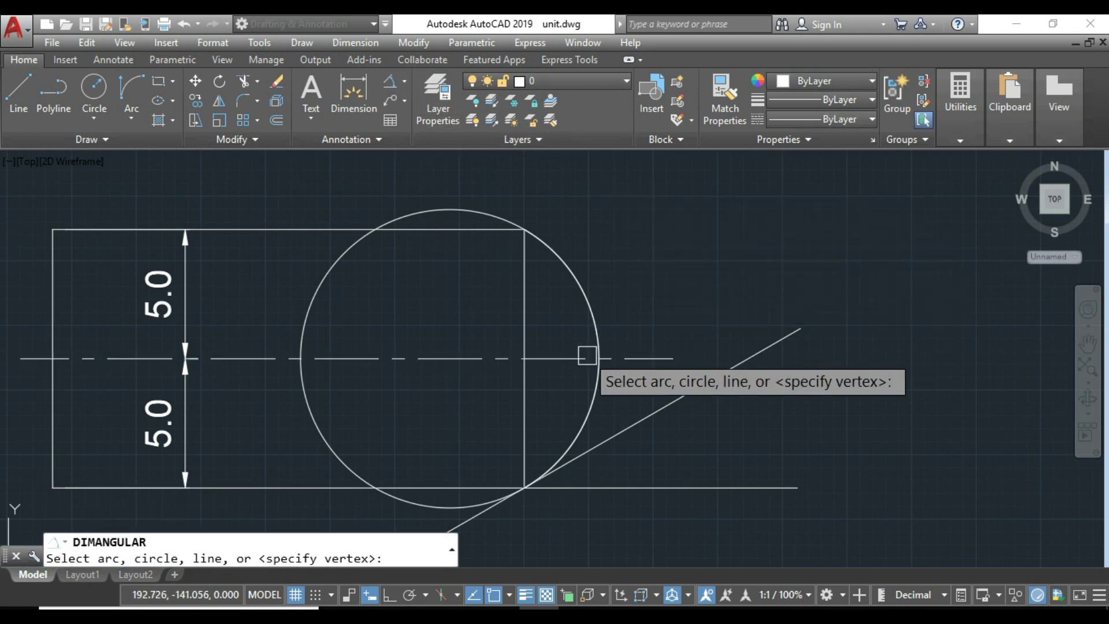
left_click(460, 359)
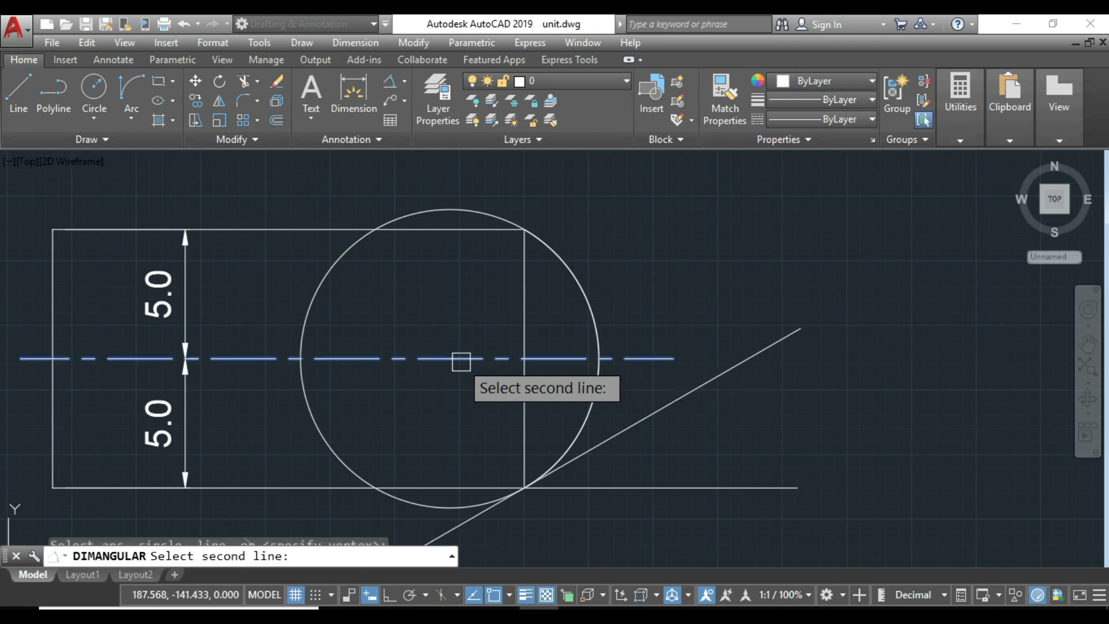
left_click(649, 416)
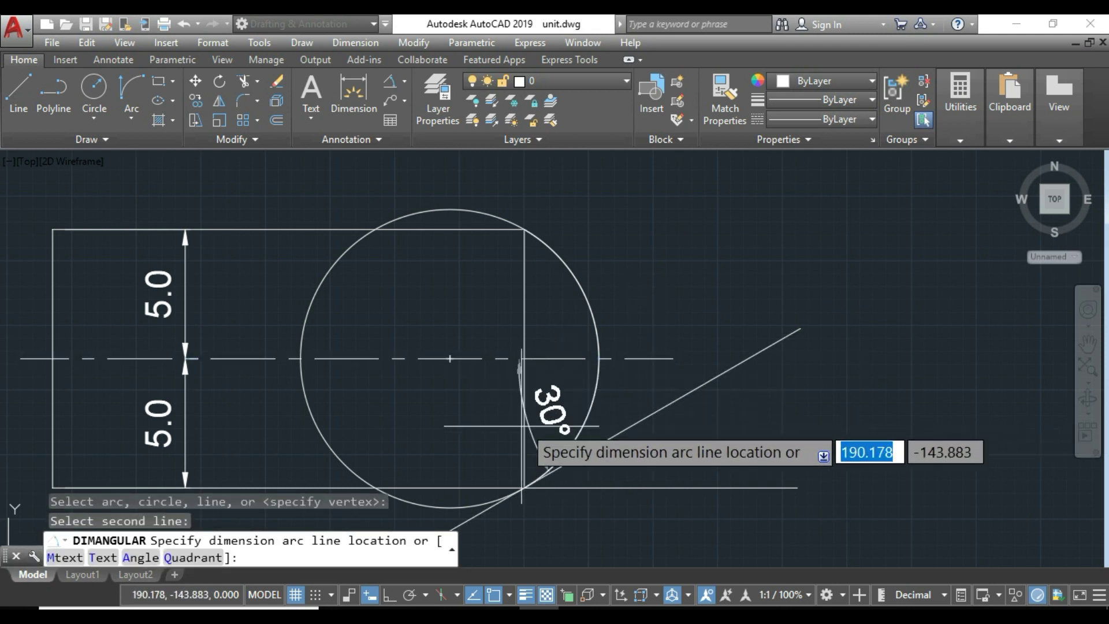
left_click(471, 428)
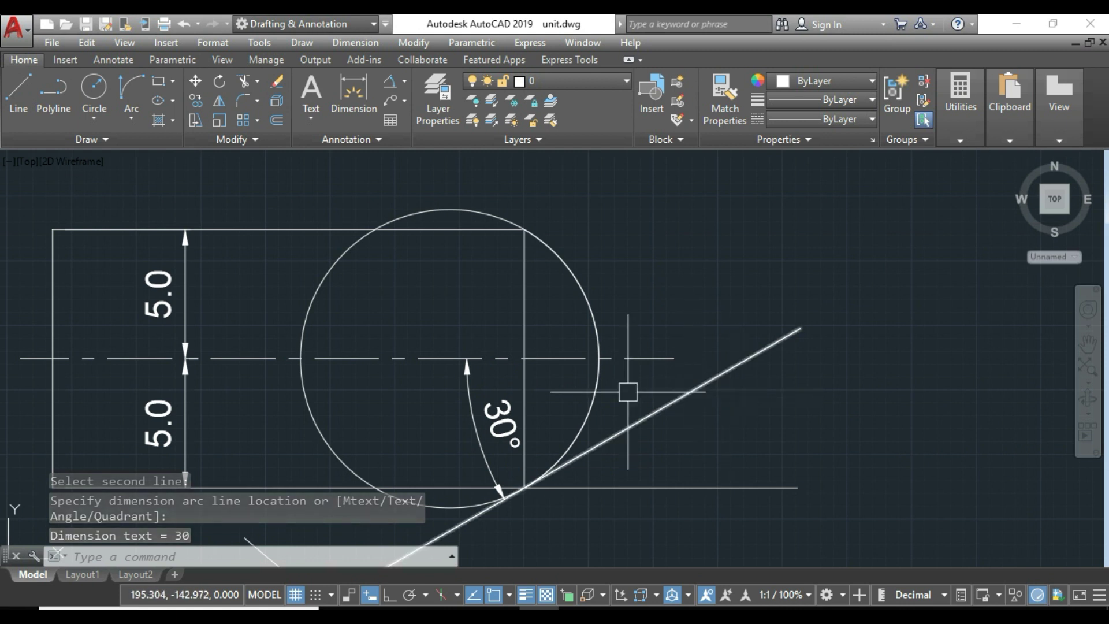
scroll(629, 391, "down", 1)
scroll(649, 372, "down", 1)
mouse_move(673, 386)
middle_mouse_down()
mouse_move(587, 371)
mouse_move(598, 368)
middle_mouse_up()
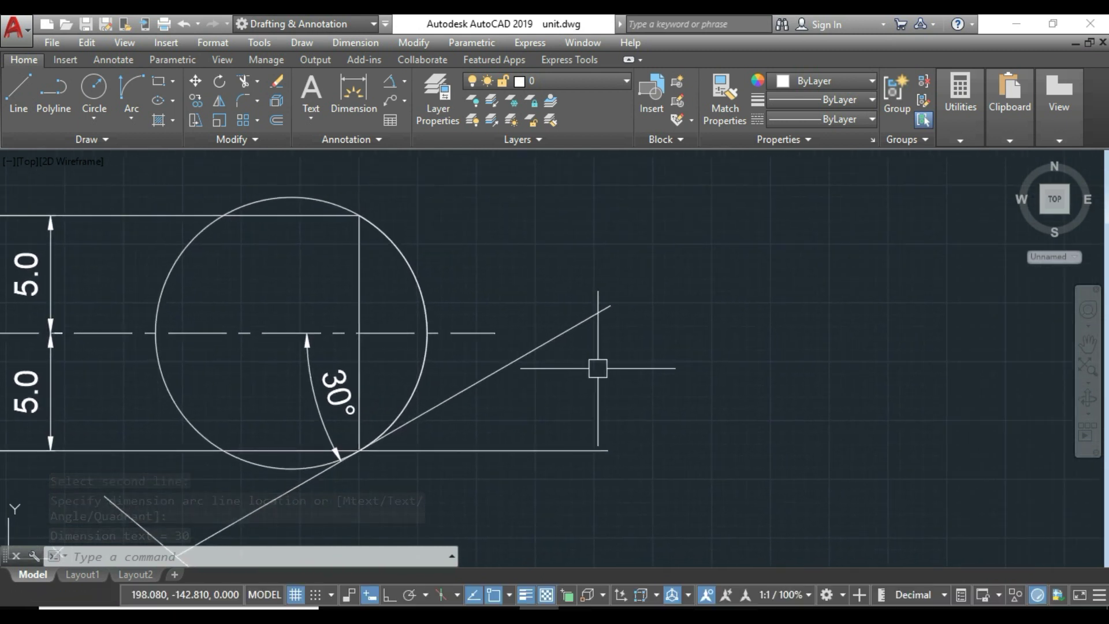
Draw a separate vertical line to the right of the drawing with ortho mode on.
type("l")
key("Return")
left_click(729, 264)
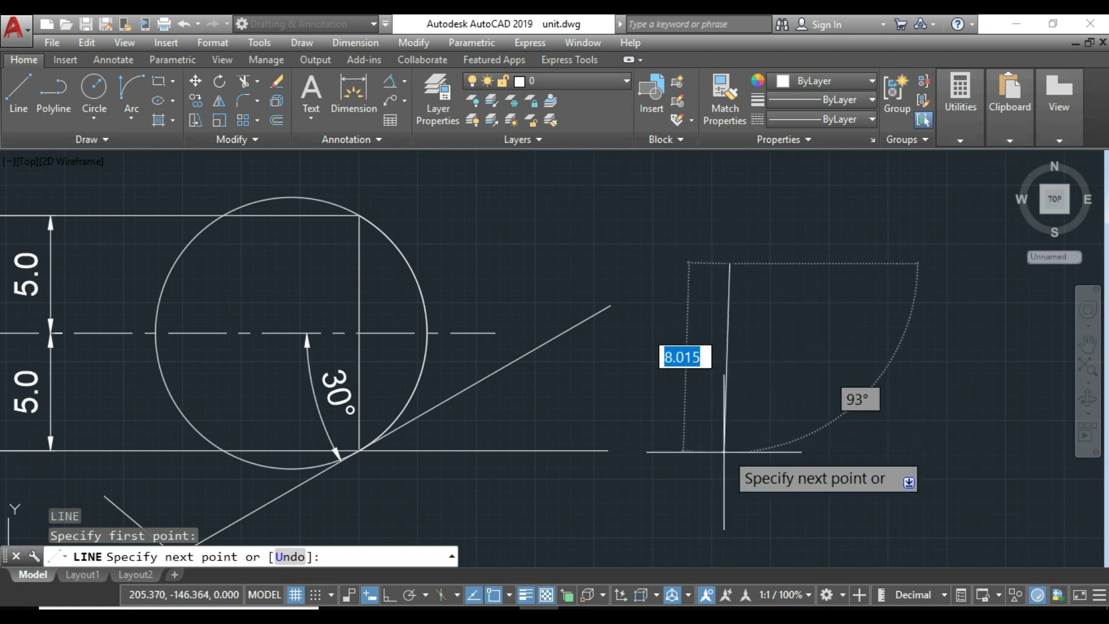
key("F8")
left_click(728, 440)
key("Escape")
middle_click_drag(805, 442, 739, 427)
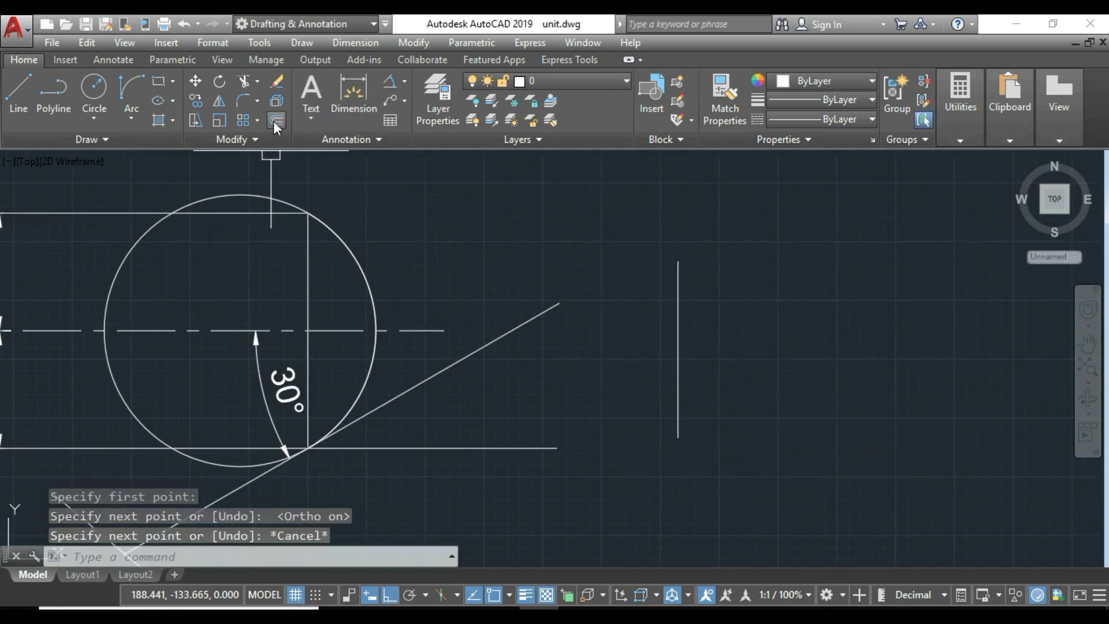
Draw a start-end-direction arc from the vertical line's bottom to top with a 45° direction.
left_click(136, 120)
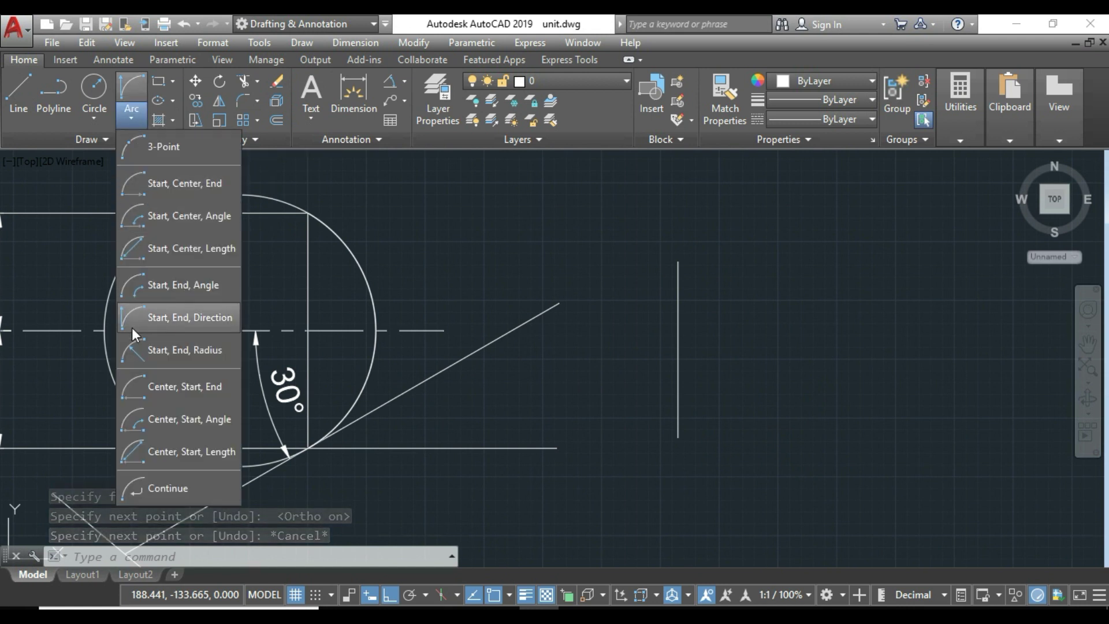
left_click(176, 317)
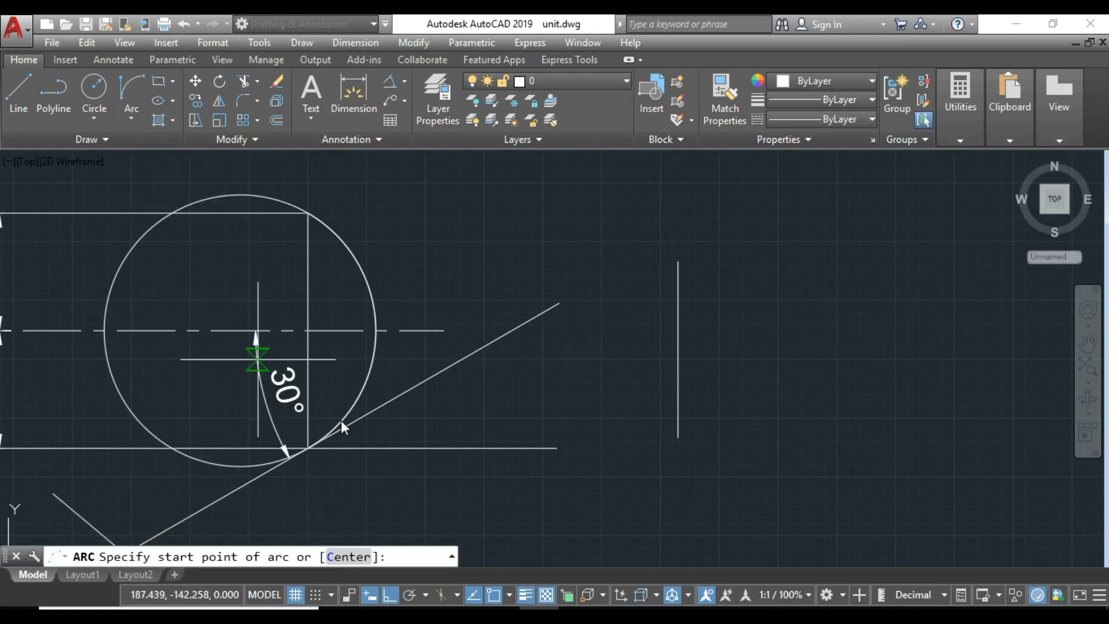
left_click(678, 437)
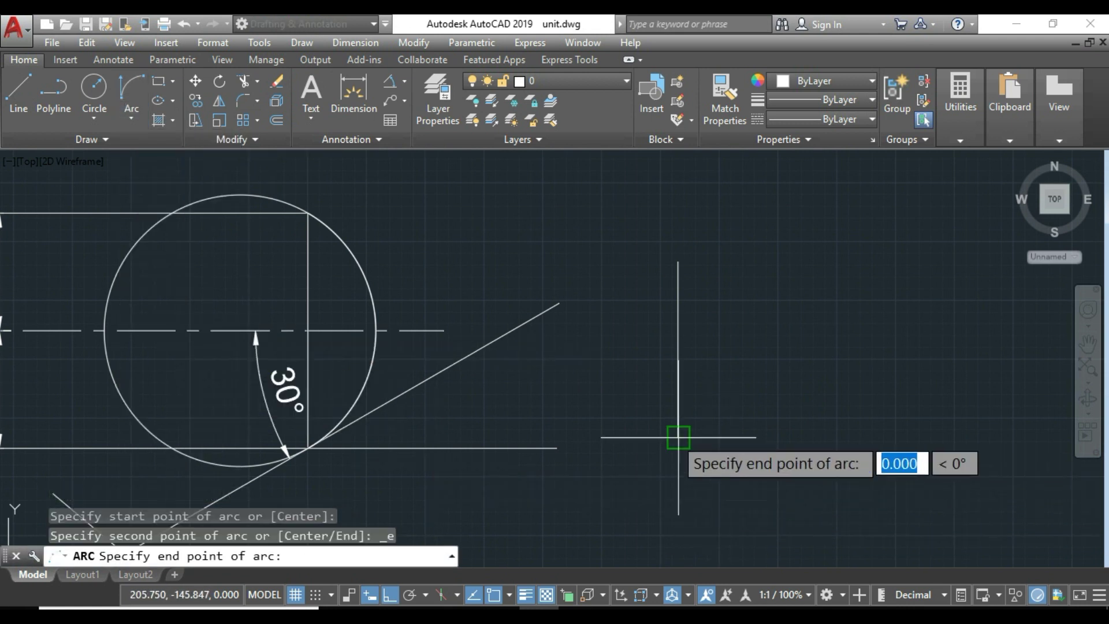
left_click(678, 261)
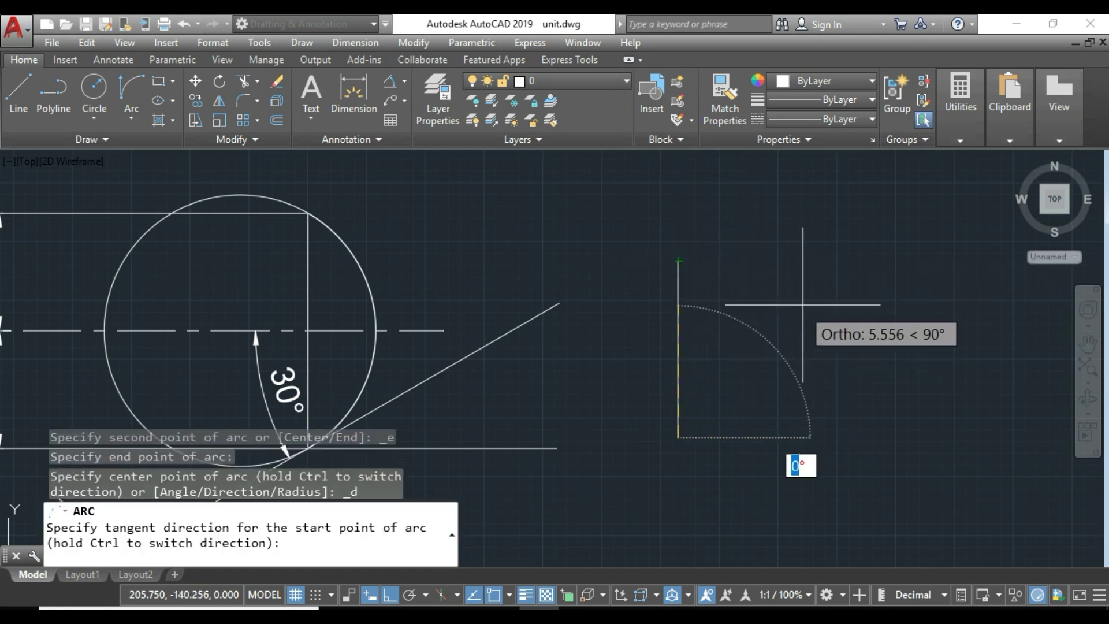
key("F8")
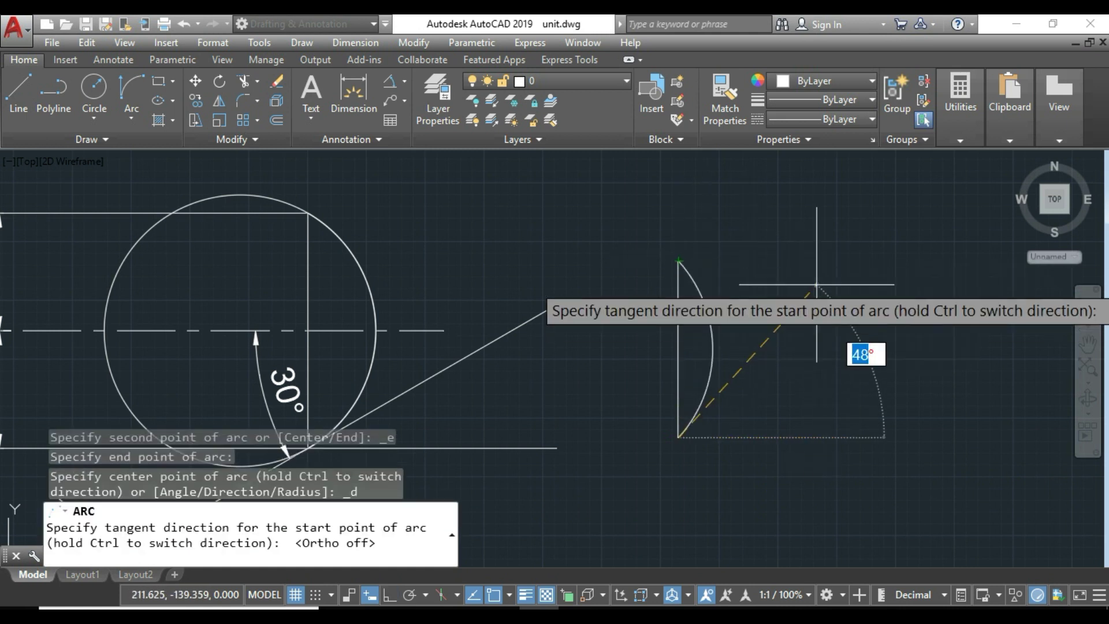
type("45")
key("Return")
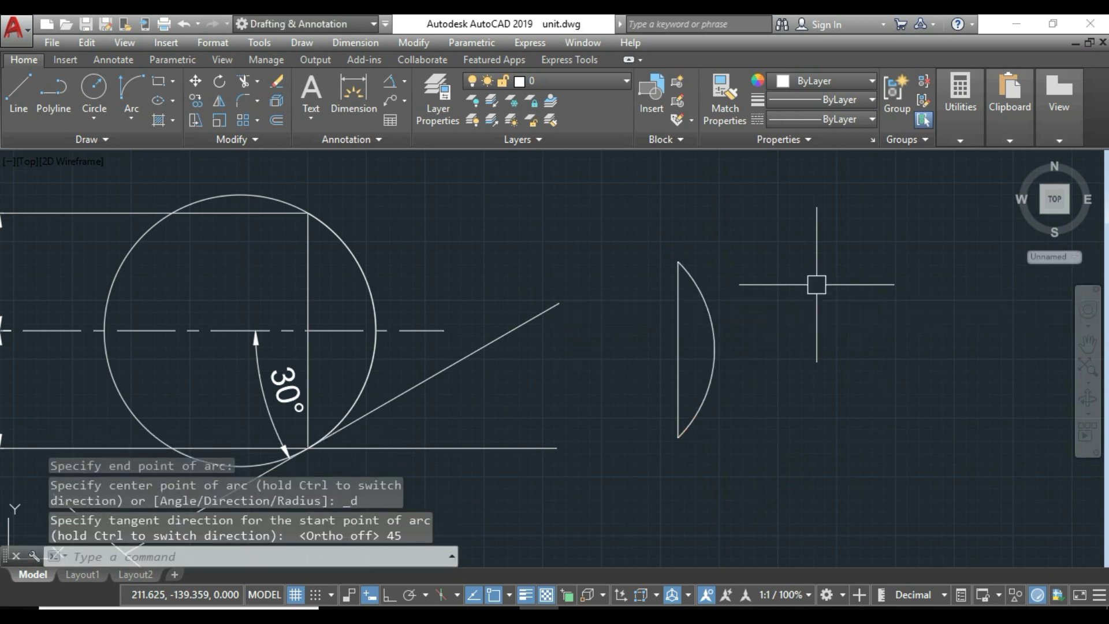
Draw a horizontal line and a 45° line from the arc's lower endpoint.
type("l")
key("Return")
left_click(679, 438)
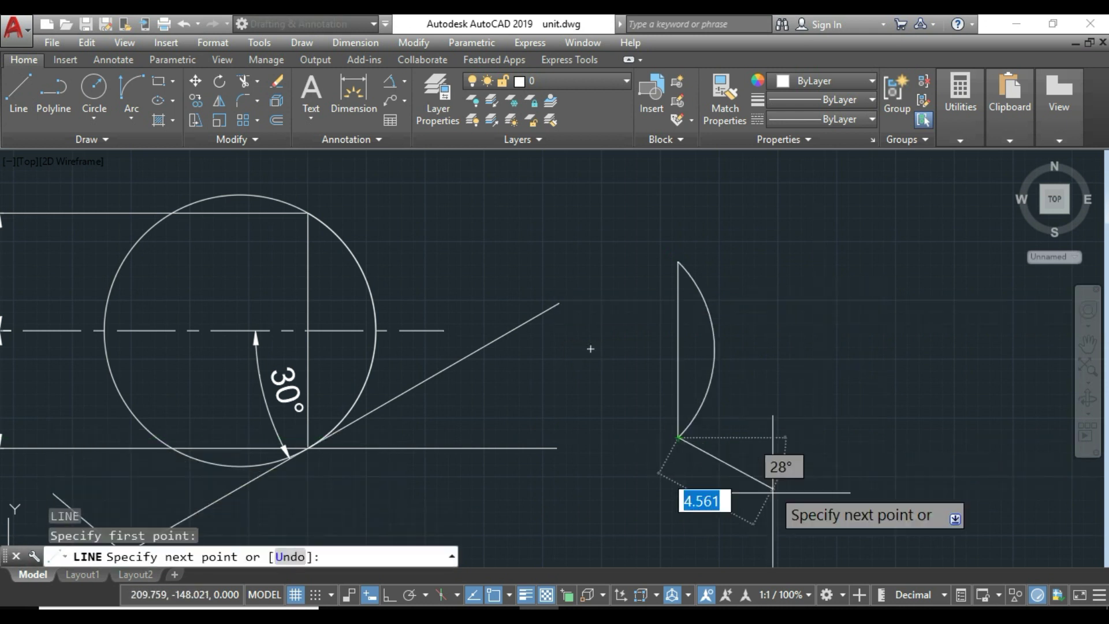
left_click(890, 437)
key("Escape")
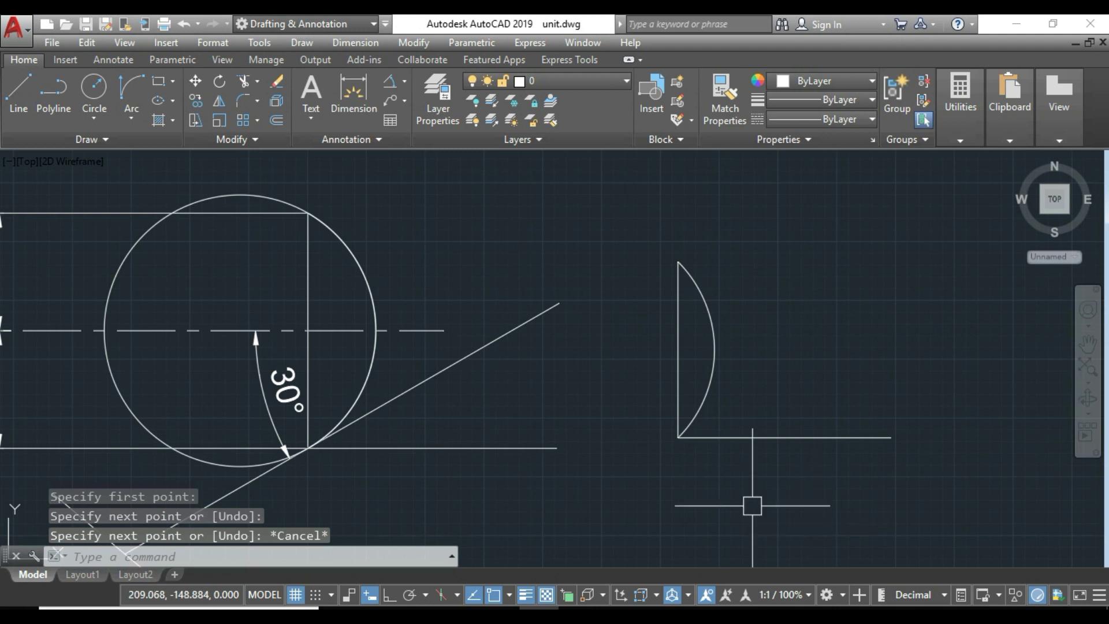
key("space")
left_click(678, 437)
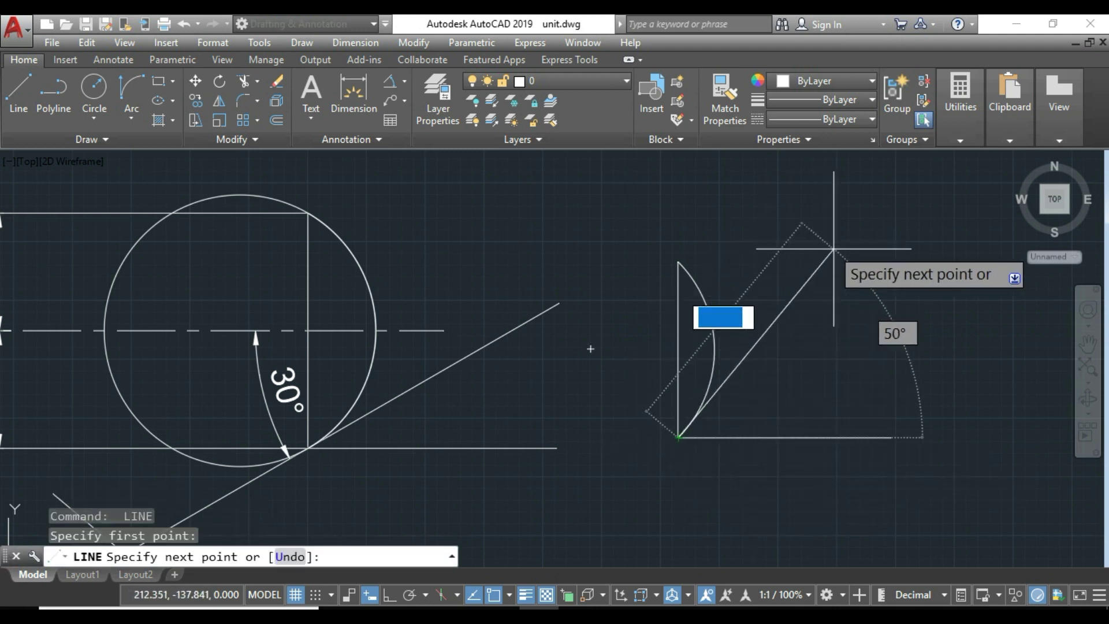
key("Tab")
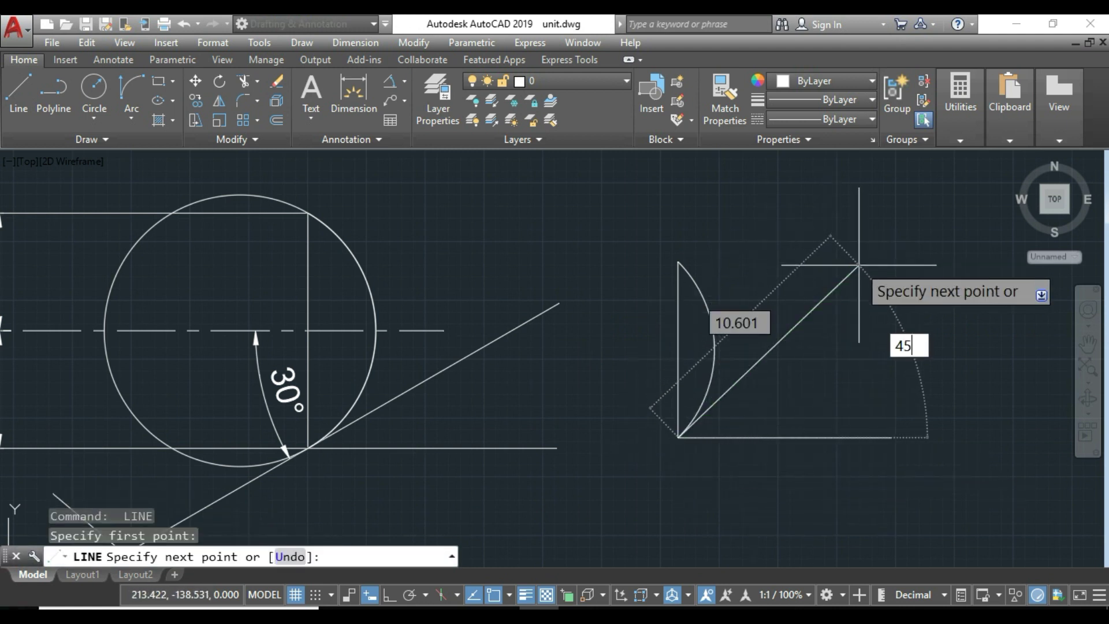
key("Return")
key("Escape")
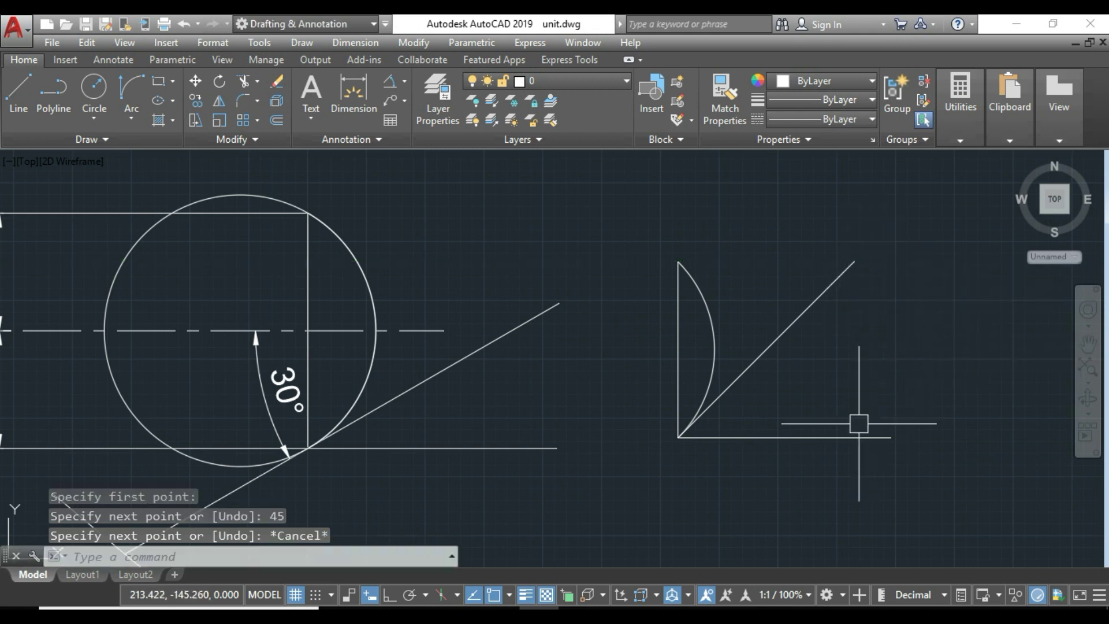
Draw a horizontal reference line crossing the arc from its left side.
key("Return")
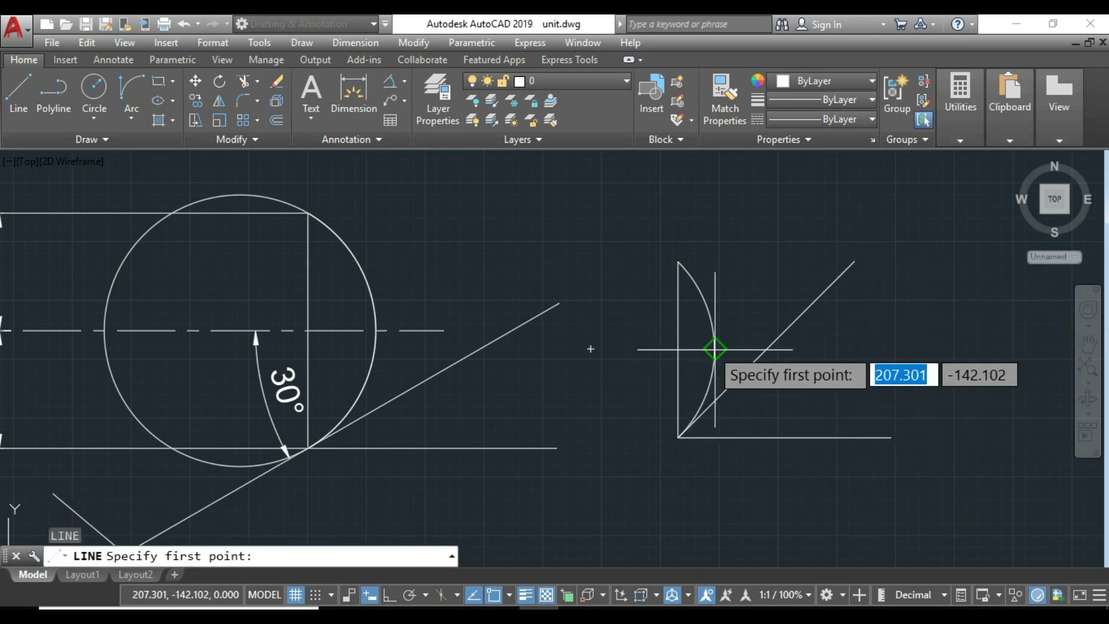
left_click(589, 349)
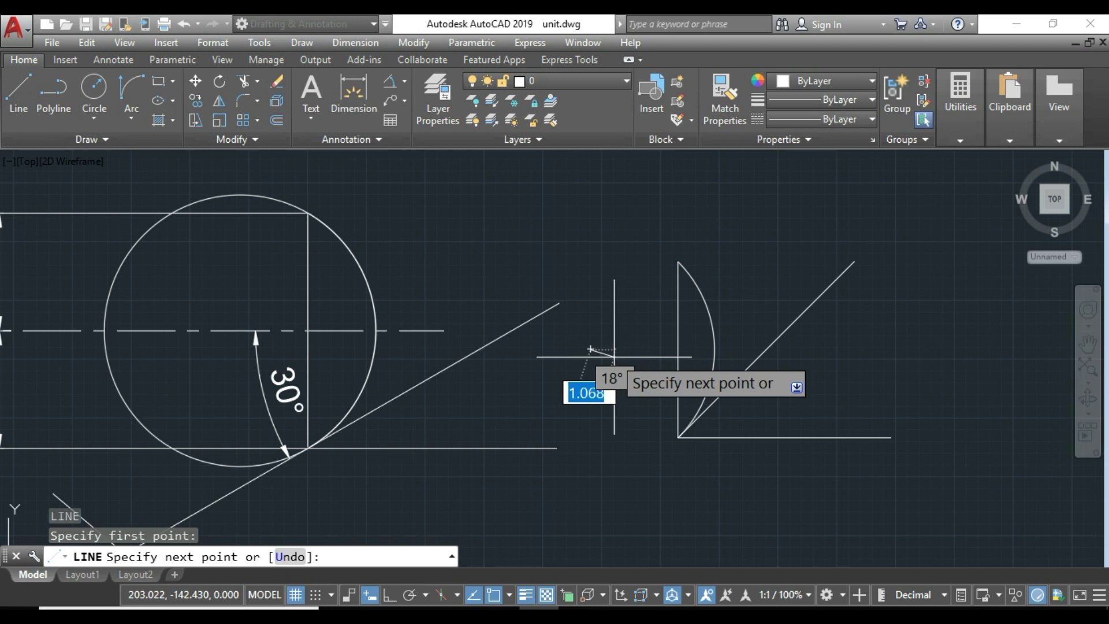
key("F8")
left_click(880, 352)
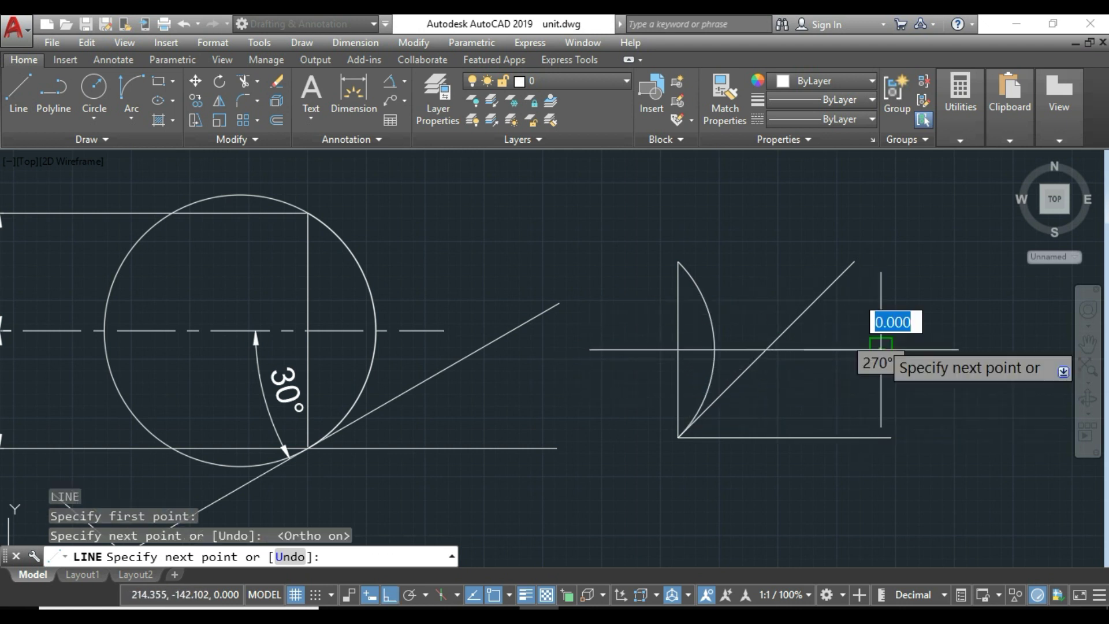
key("Escape")
Add a 45° angular dimension between the horizontal line and the diagonal line.
scroll(734, 366, "up", 1)
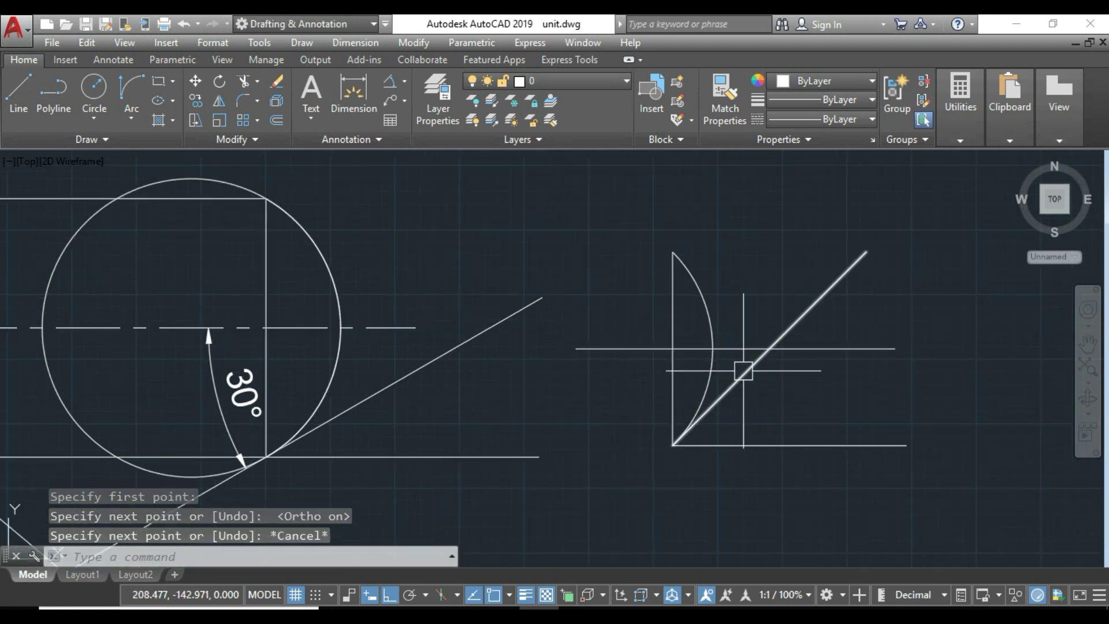
left_click(393, 86)
left_click(632, 349)
left_click(726, 393)
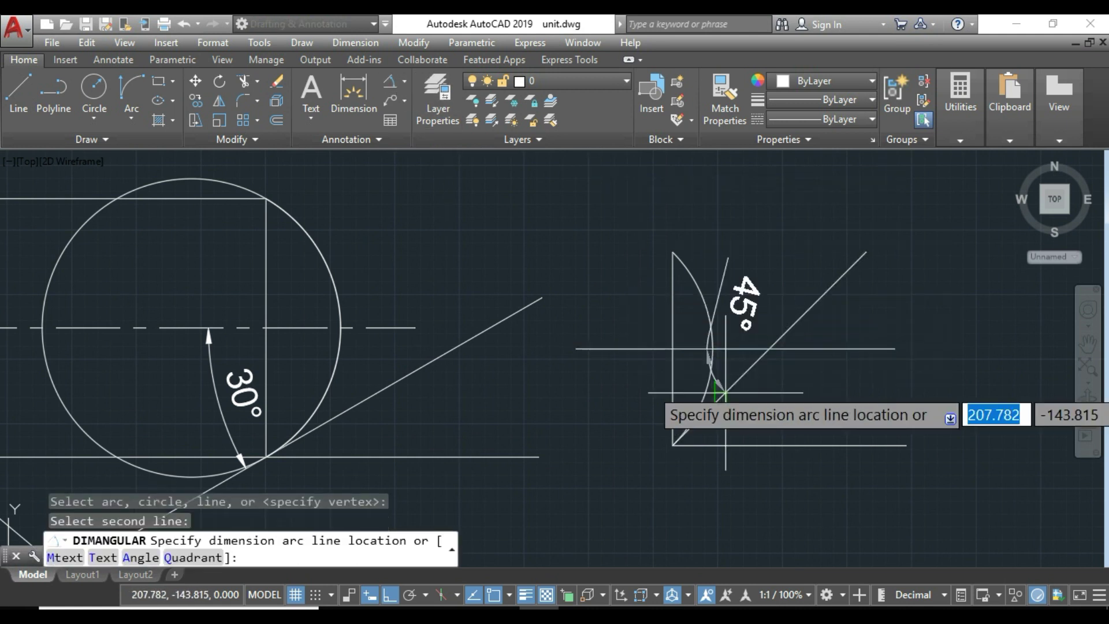
left_click(600, 404)
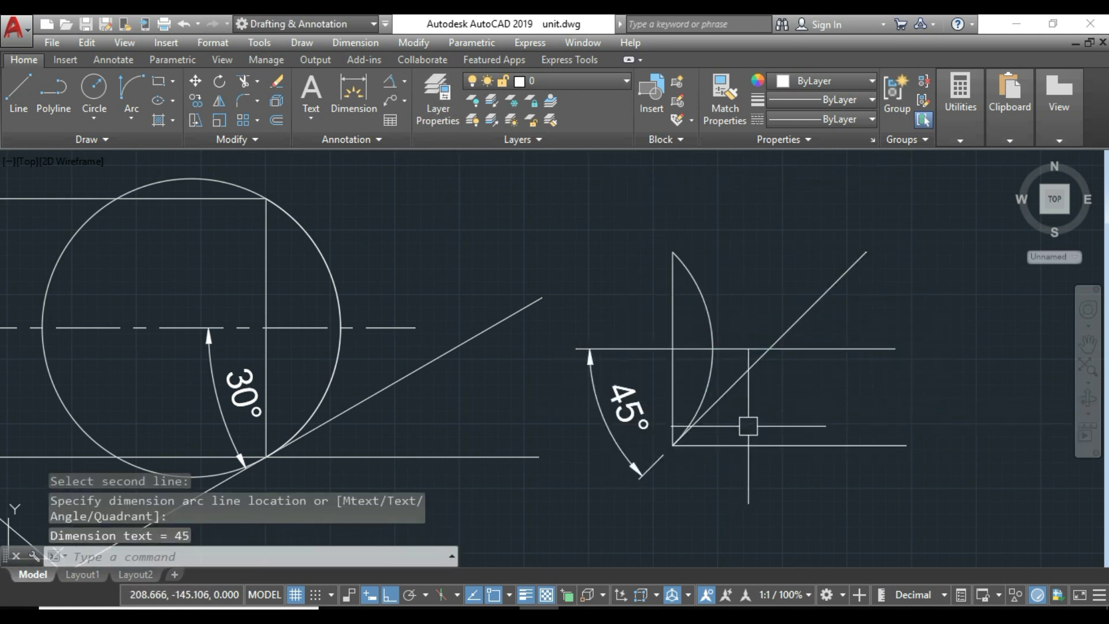
scroll(763, 396, "down", 1)
middle_click_drag(753, 448, 827, 403)
Draw a circle centred on the construction with its radius through the intersection point.
type("c")
key("Return")
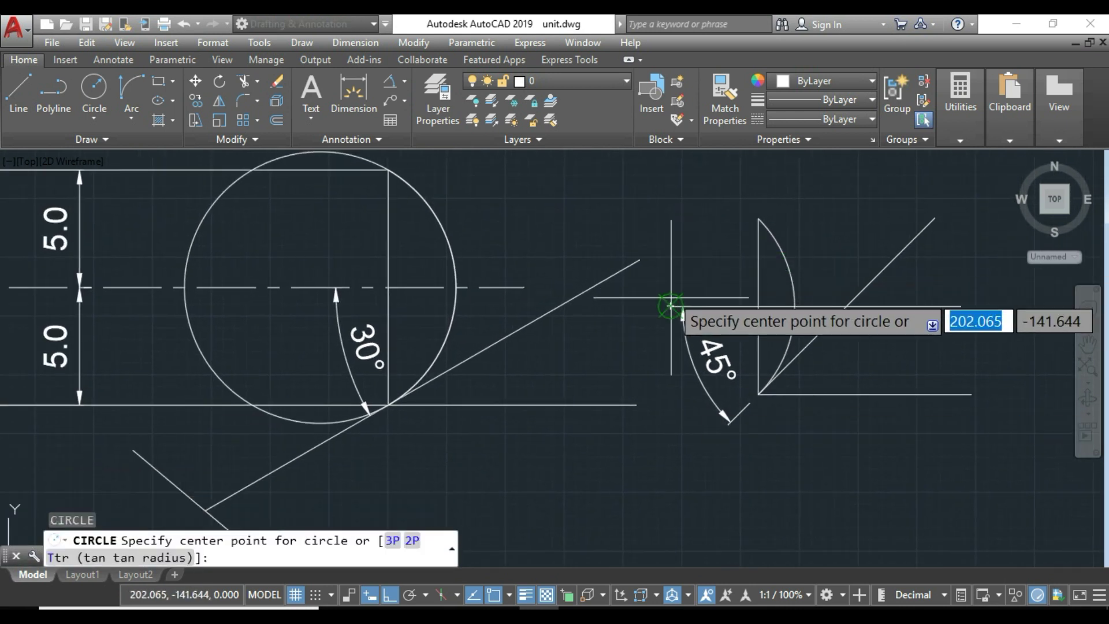
left_click(671, 305)
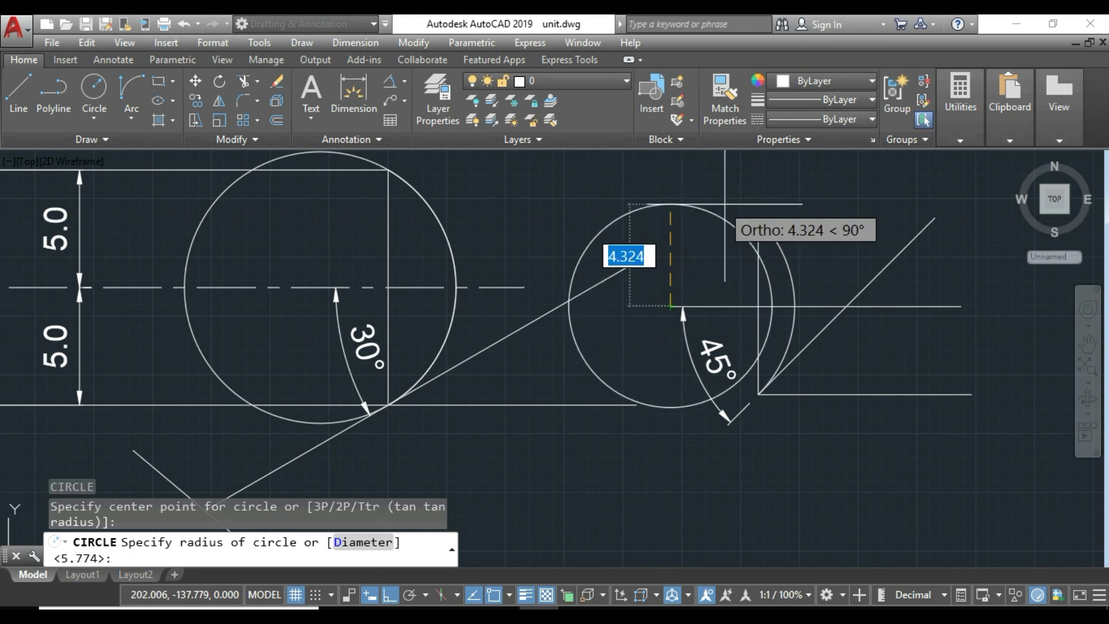
left_click(758, 218)
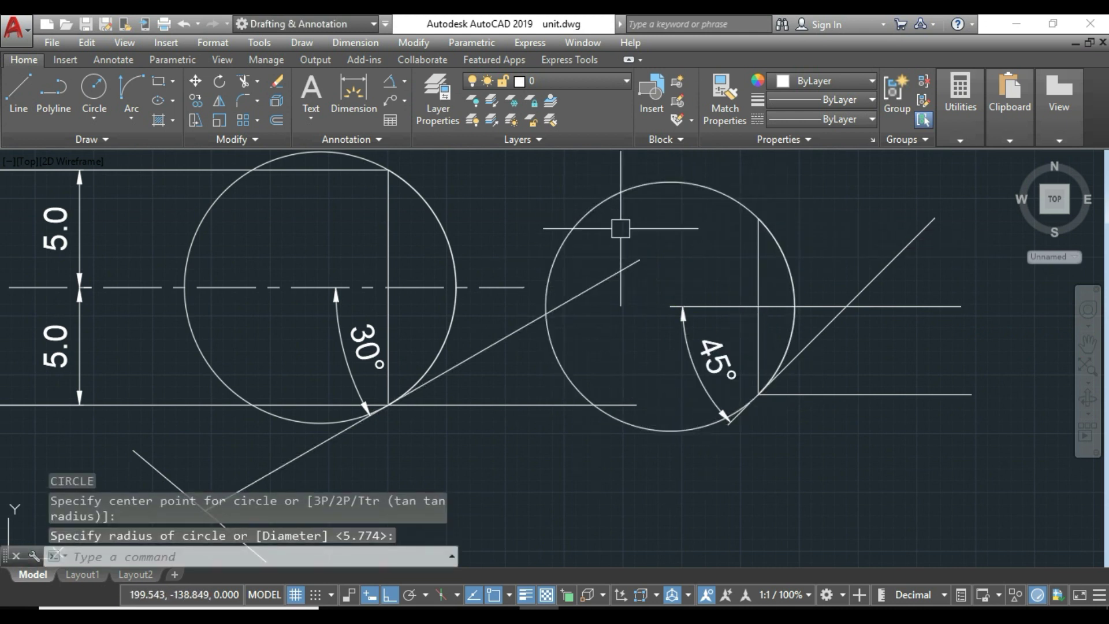
middle_click_drag(740, 443, 708, 341)
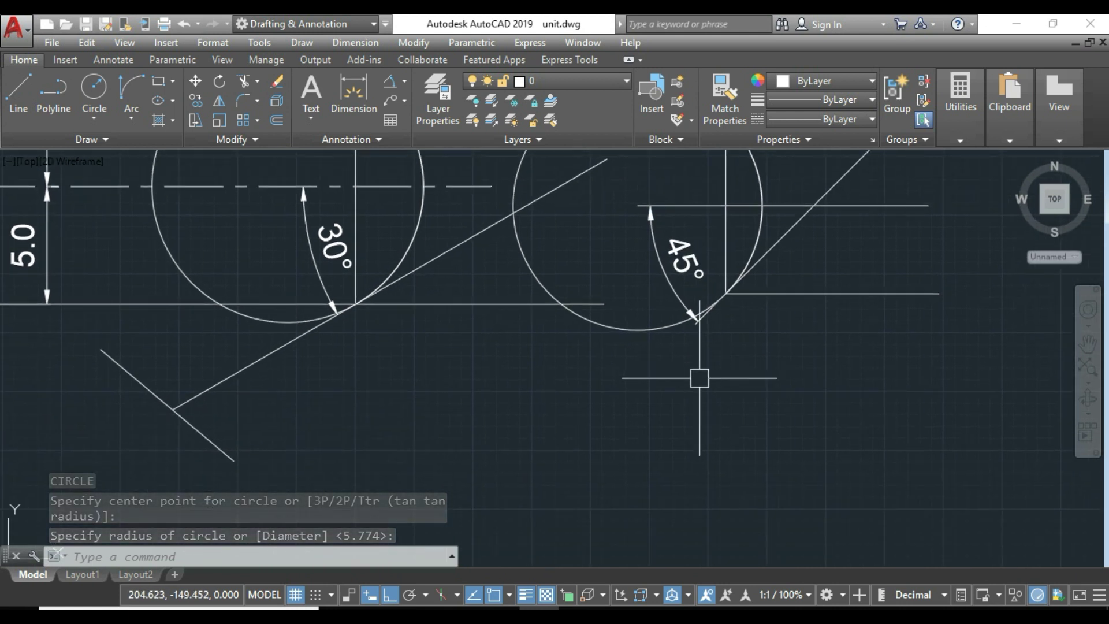
Extend the 45° line's lower end down to the left with EXTEND.
type("l")
key("Return")
left_click(422, 359)
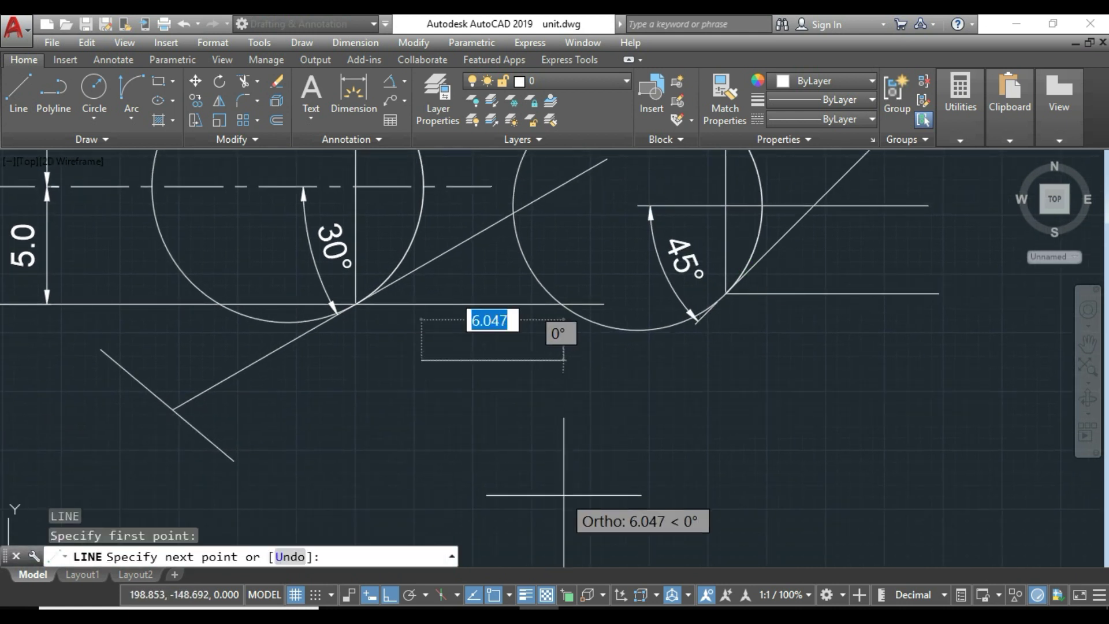
key("F8")
key("Escape")
middle_click_drag(782, 335, 726, 407)
type("ex")
key("Return")
key("Return")
left_click(727, 317)
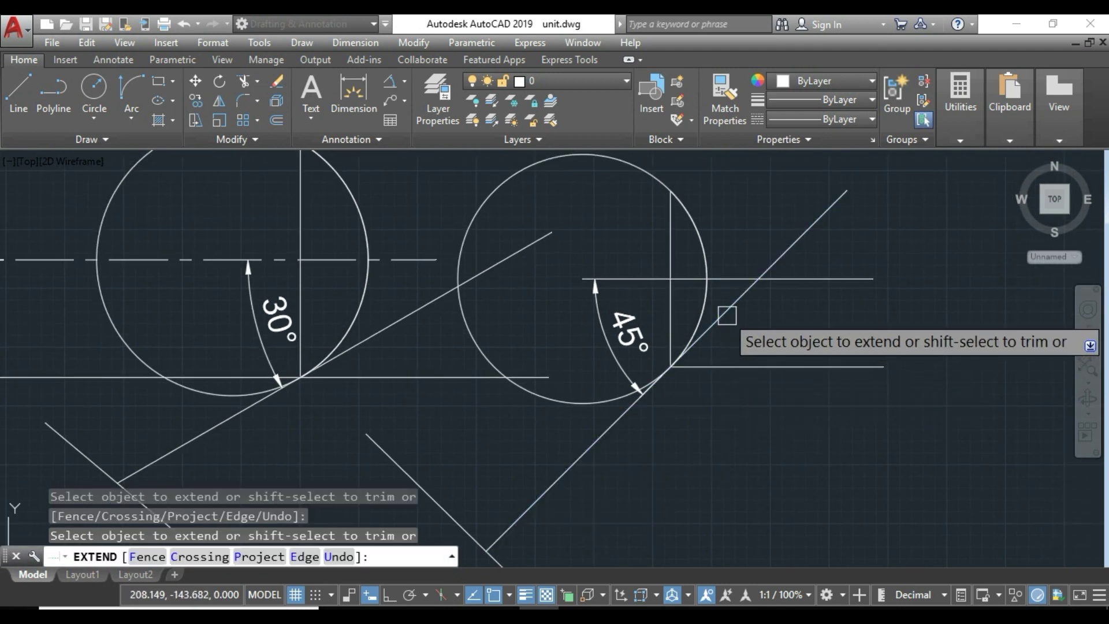
key("Escape")
middle_click_drag(719, 377, 733, 398)
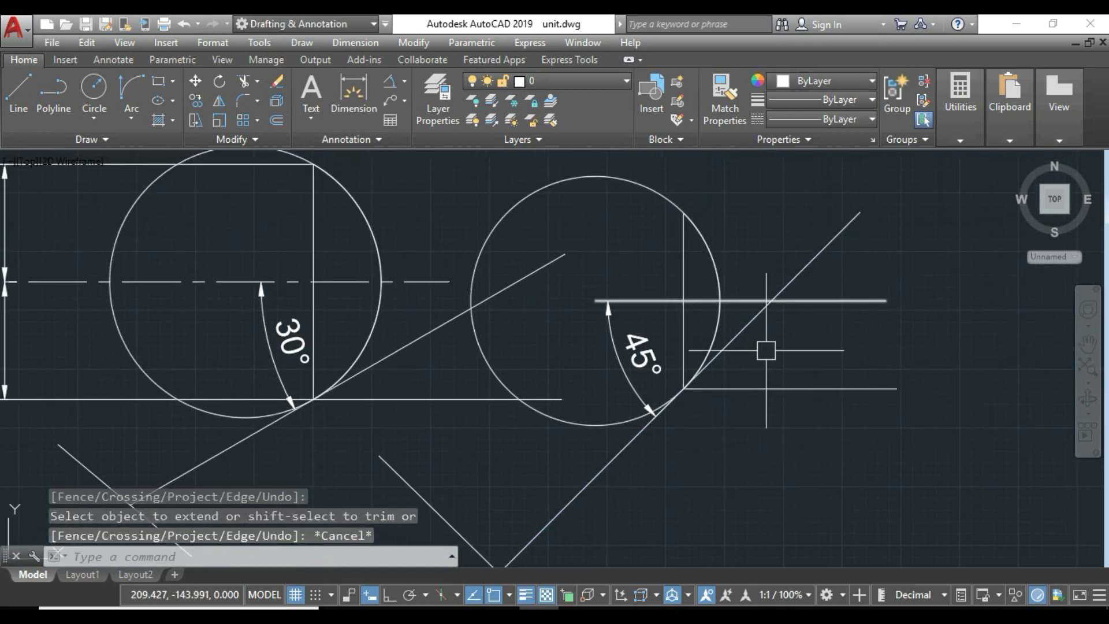
Select the vertical, horizontal and 45° lines to inspect them, zooming around the figure.
left_click(683, 360)
left_click(707, 388)
key("Escape")
scroll(702, 392, "up", 1)
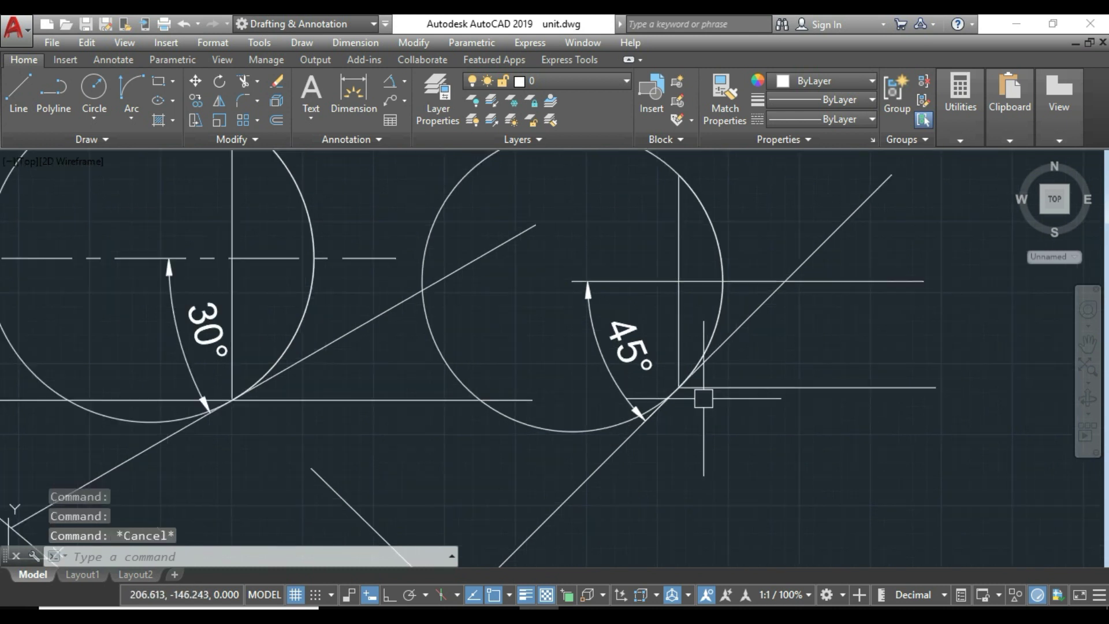
scroll(677, 382, "up", 1)
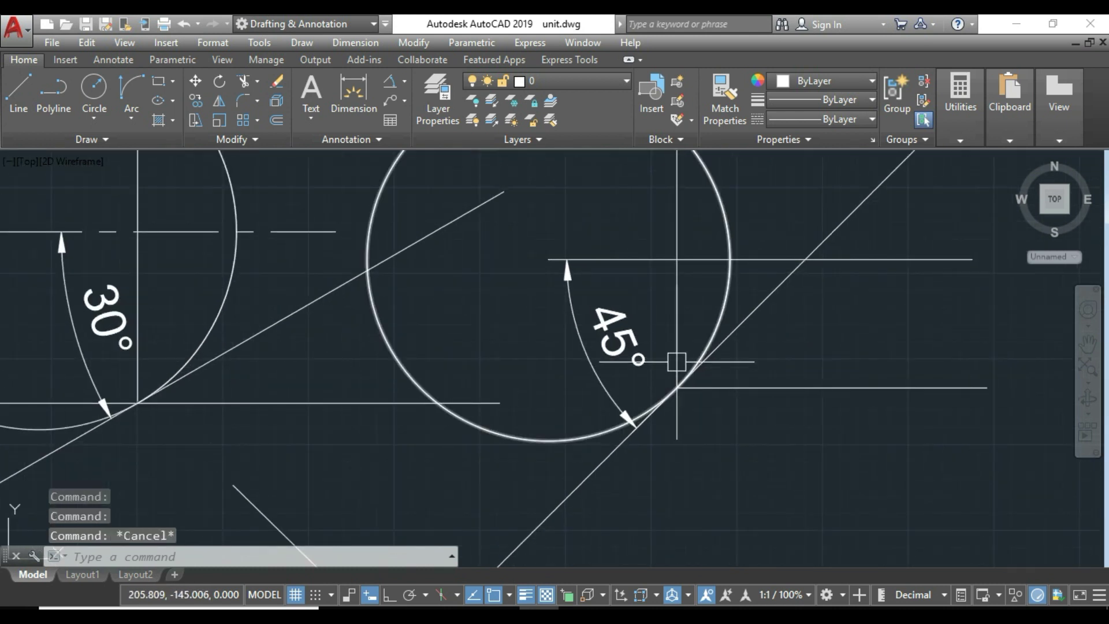
scroll(667, 401, "down", 1)
scroll(670, 405, "down", 1)
scroll(670, 387, "down", 2)
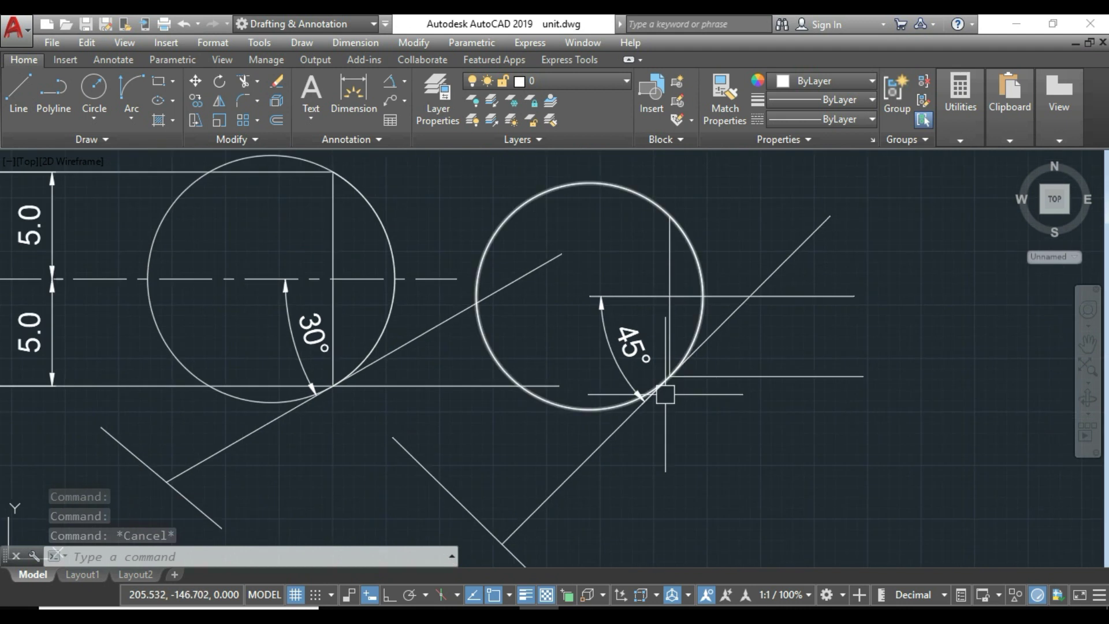
left_click(770, 275)
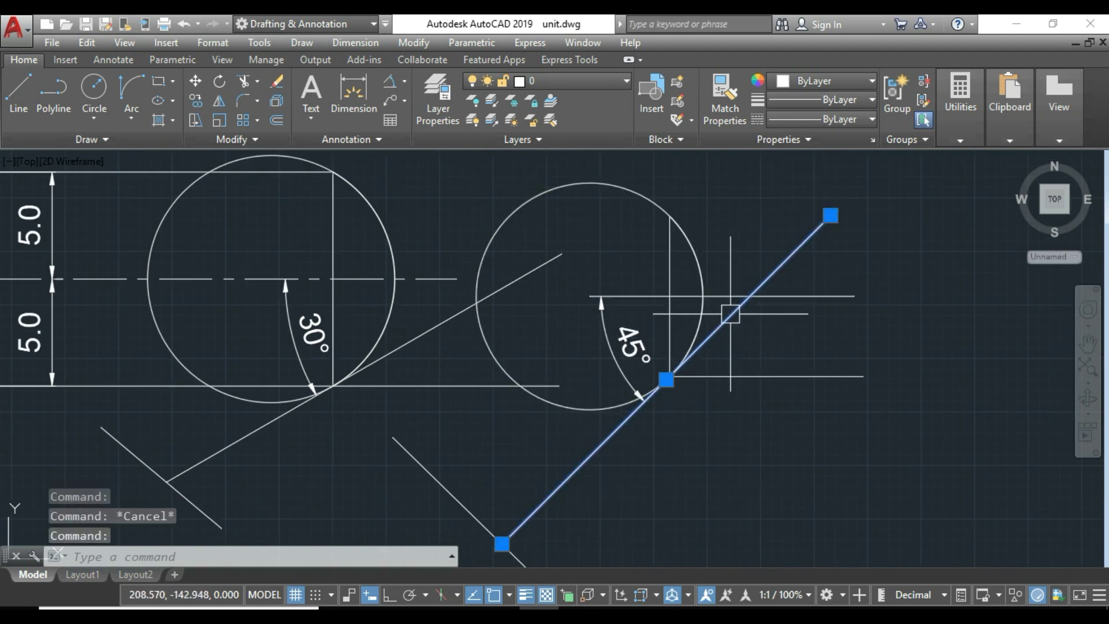
key("Escape")
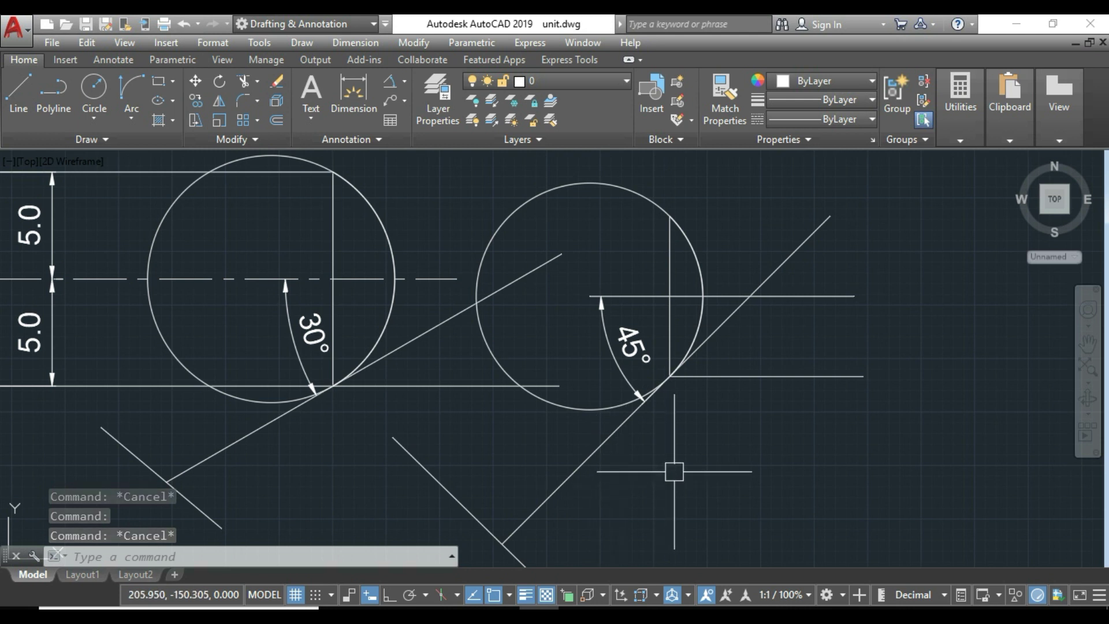
key("Escape")
scroll(685, 452, "down", 1)
middle_click_drag(638, 465, 734, 470)
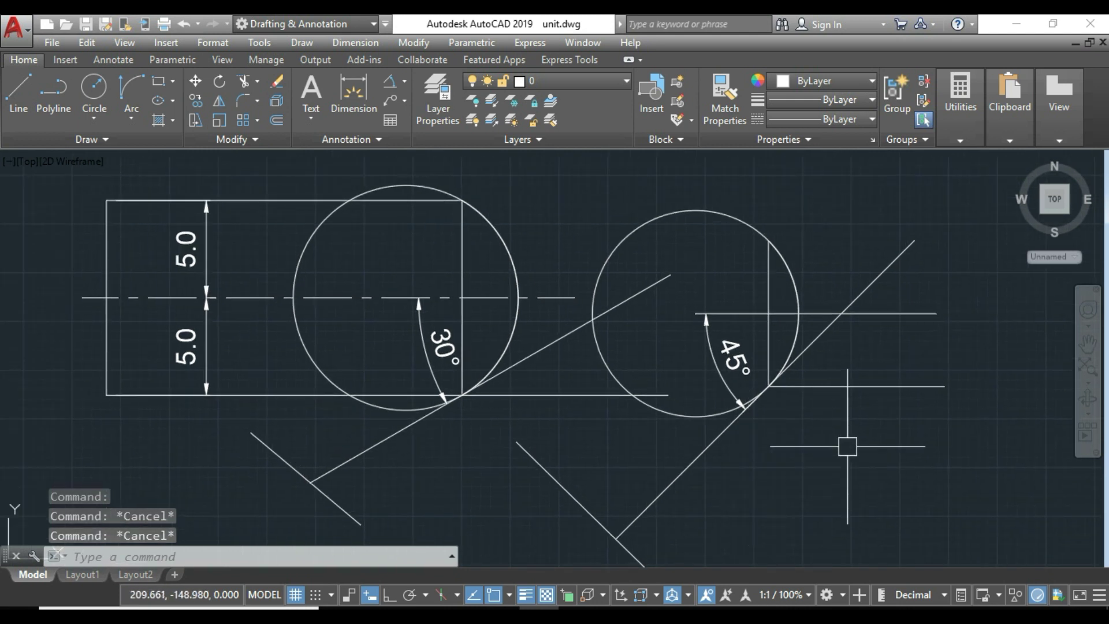
left_click(884, 456)
left_click(537, 254)
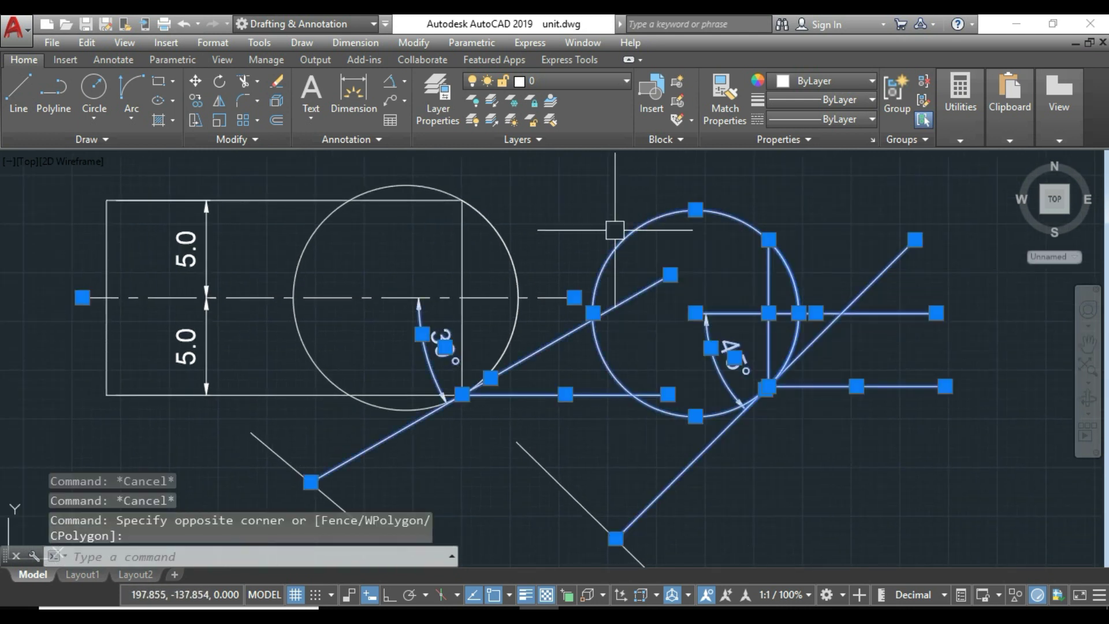
left_click(583, 480)
left_click(272, 456)
type("E")
key("Return")
left_click(517, 332)
type("E")
key("Return")
scroll(632, 453, "up", 1)
left_click(638, 409)
type("E")
key("Return")
scroll(557, 436, "up", 2)
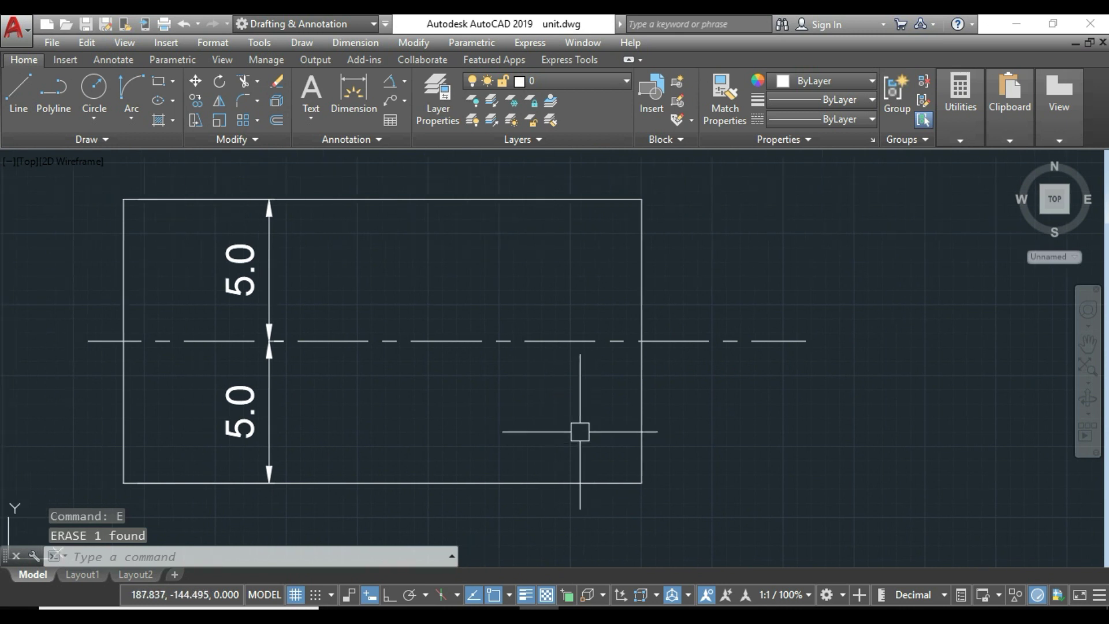
left_click(132, 118)
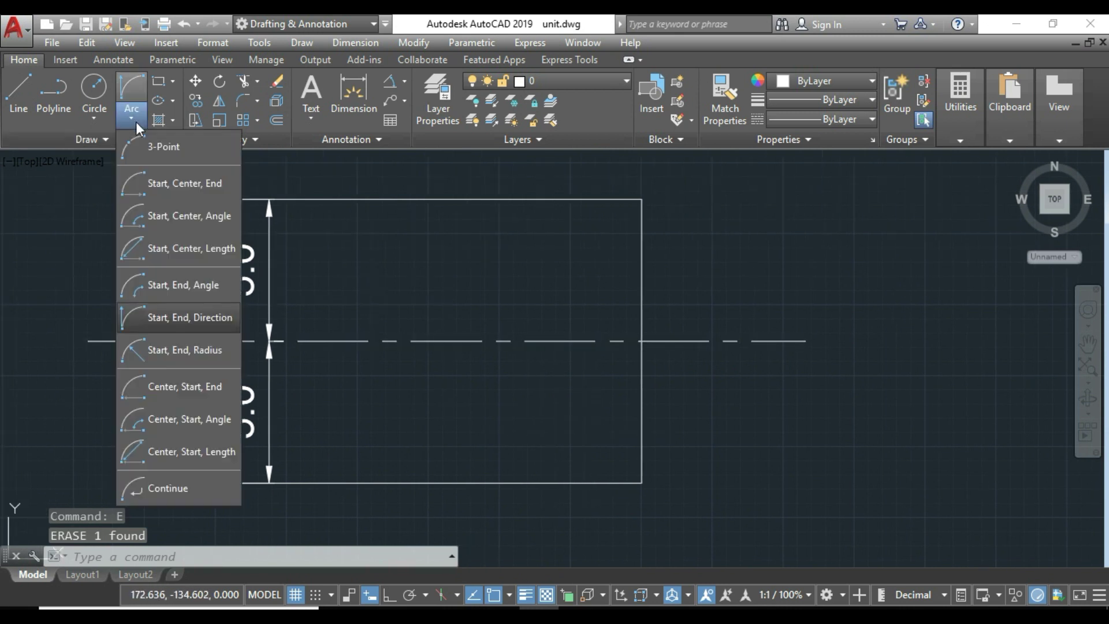
left_click(163, 322)
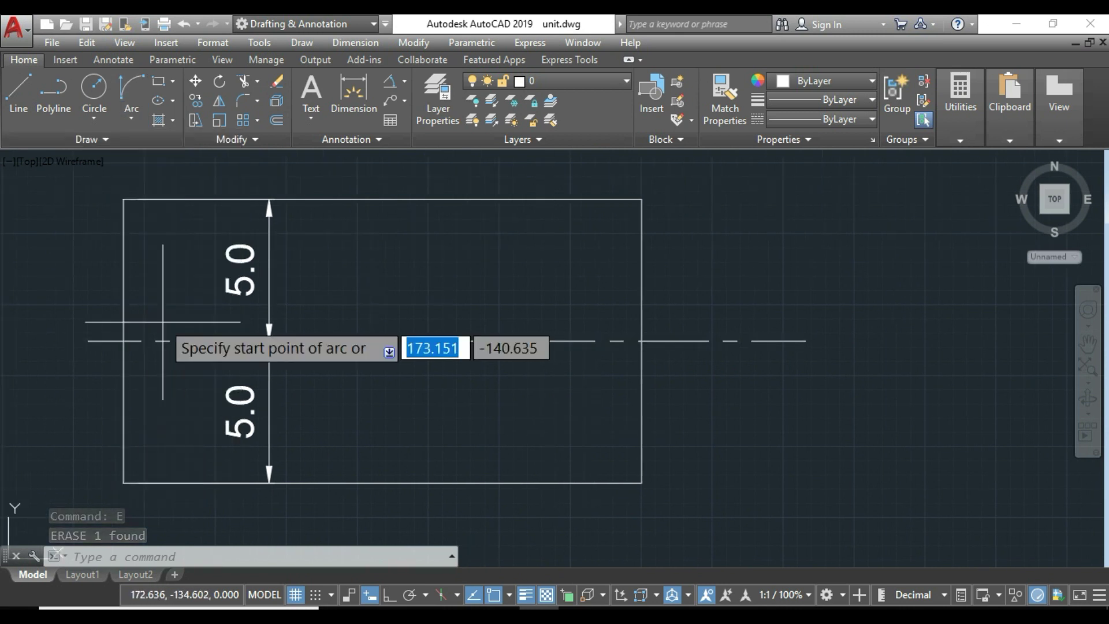
left_click(641, 482)
left_click(641, 199)
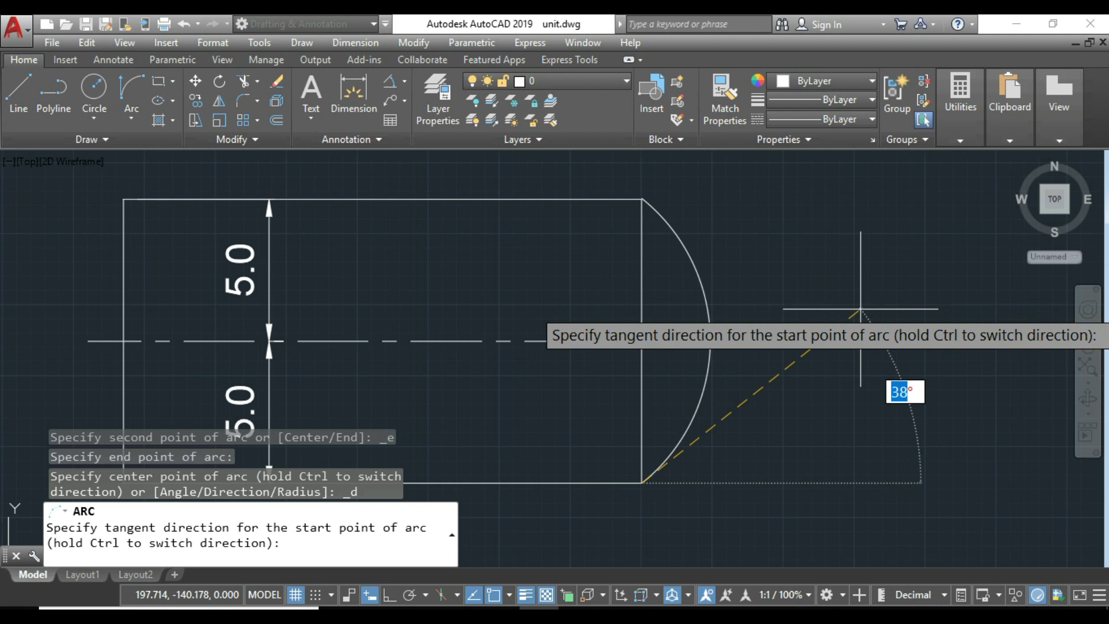
left_click(859, 312)
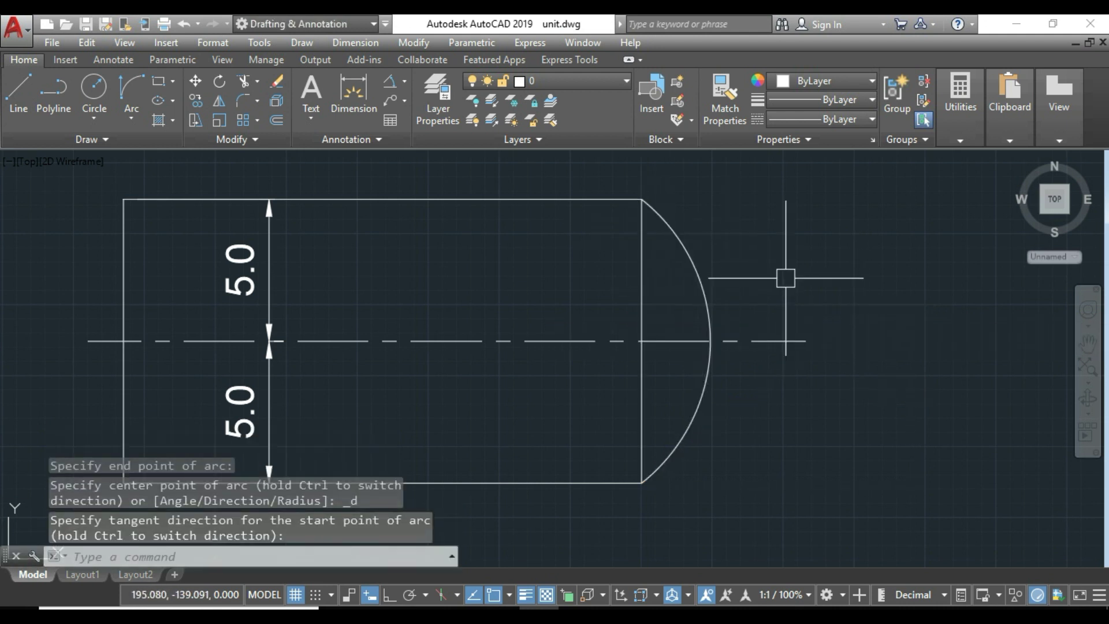
mouse_move(748, 334)
middle_mouse_down()
mouse_move(716, 344)
mouse_move(268, 347)
middle_mouse_up()
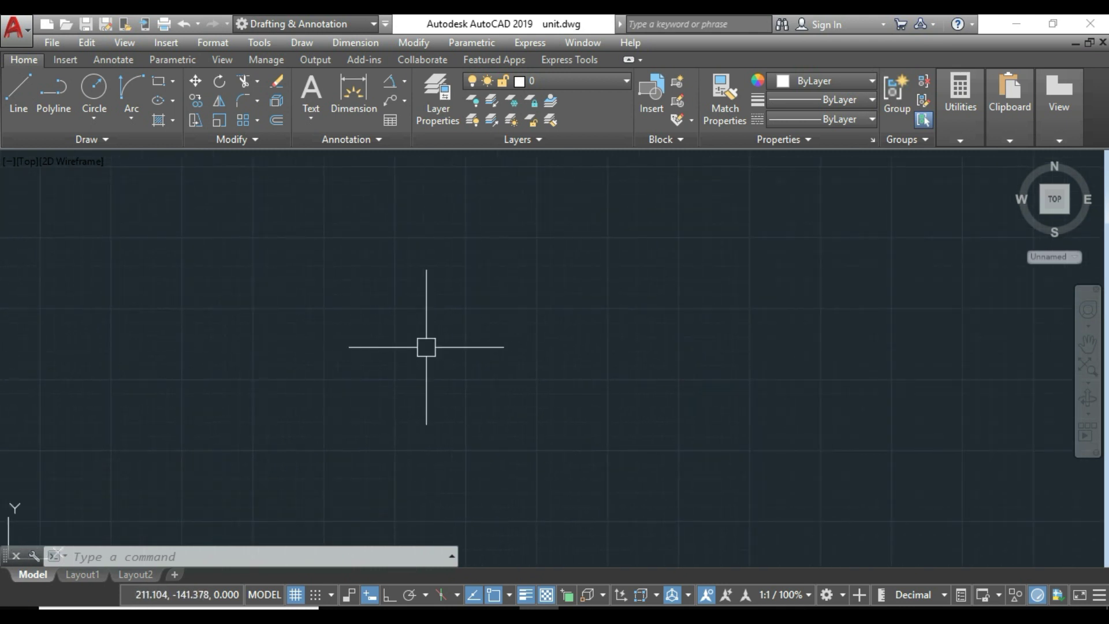
Draw a three-point arc from lower left, up through a high second point, down to the right.
left_click(132, 123)
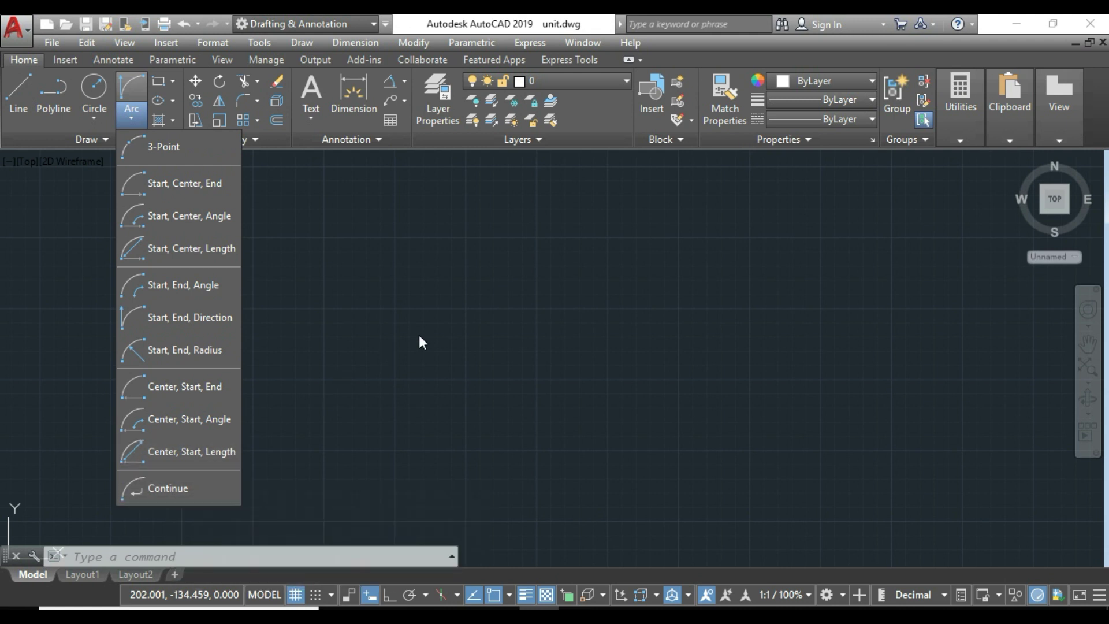
type("A")
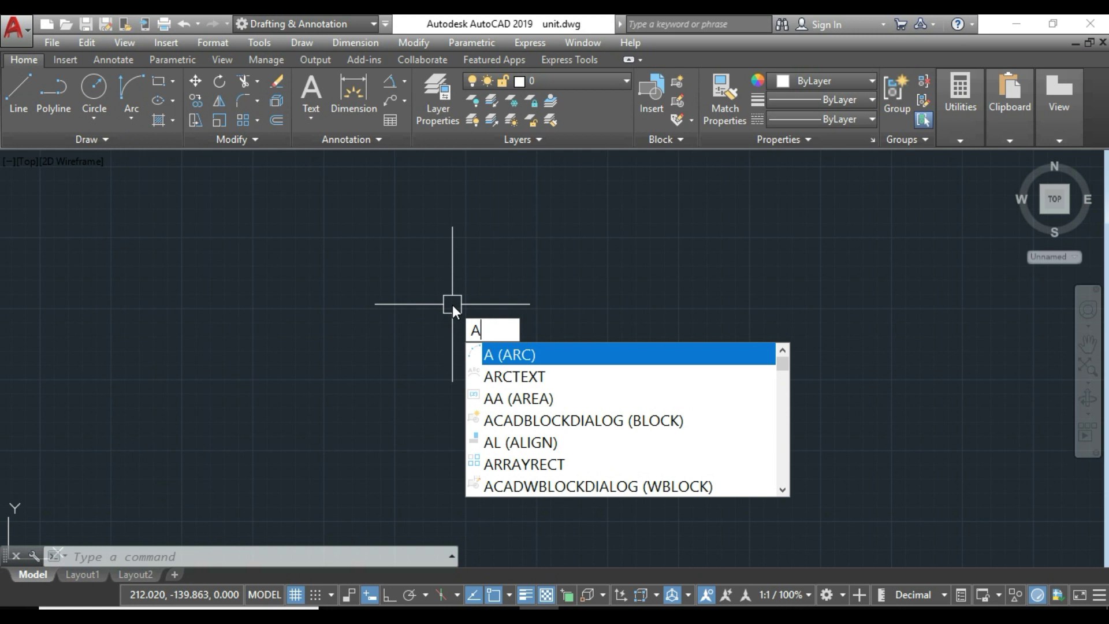
key("Return")
left_click(297, 403)
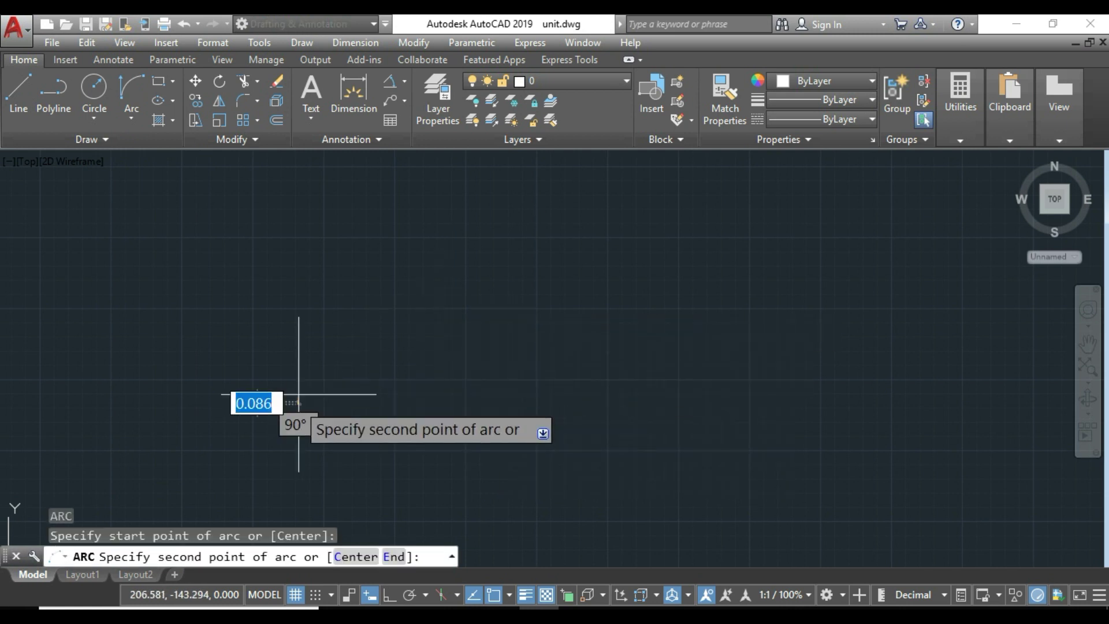
left_click(463, 270)
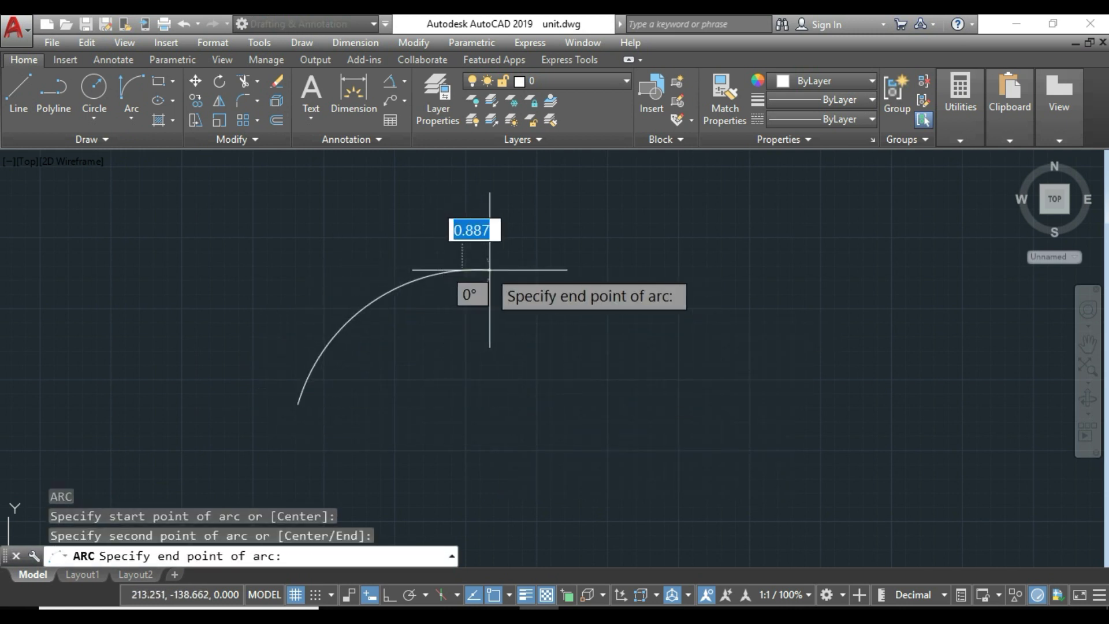
left_click(676, 379)
middle_click_drag(588, 345, 483, 345)
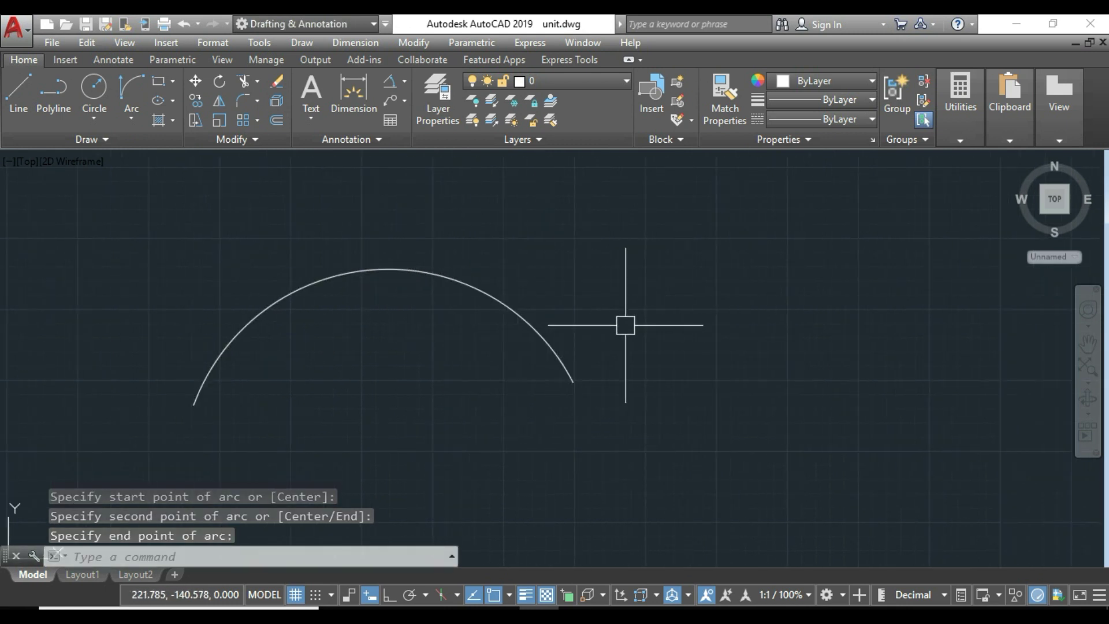
Add an Arc Continue arc tangent to the last arc's end, forming an S-curve.
left_click(133, 118)
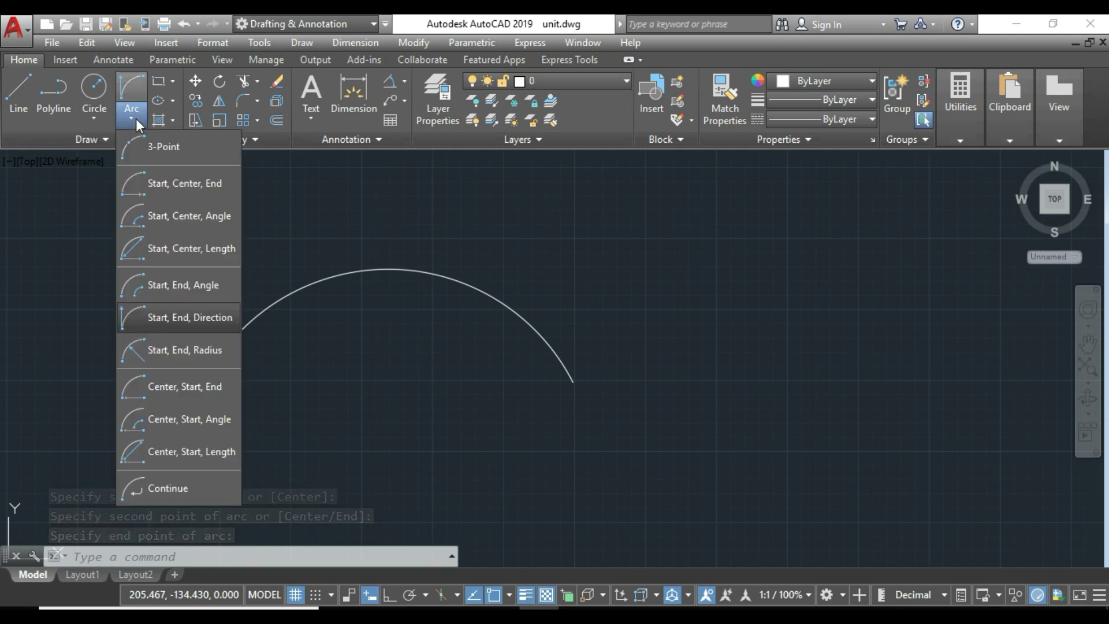
left_click(161, 491)
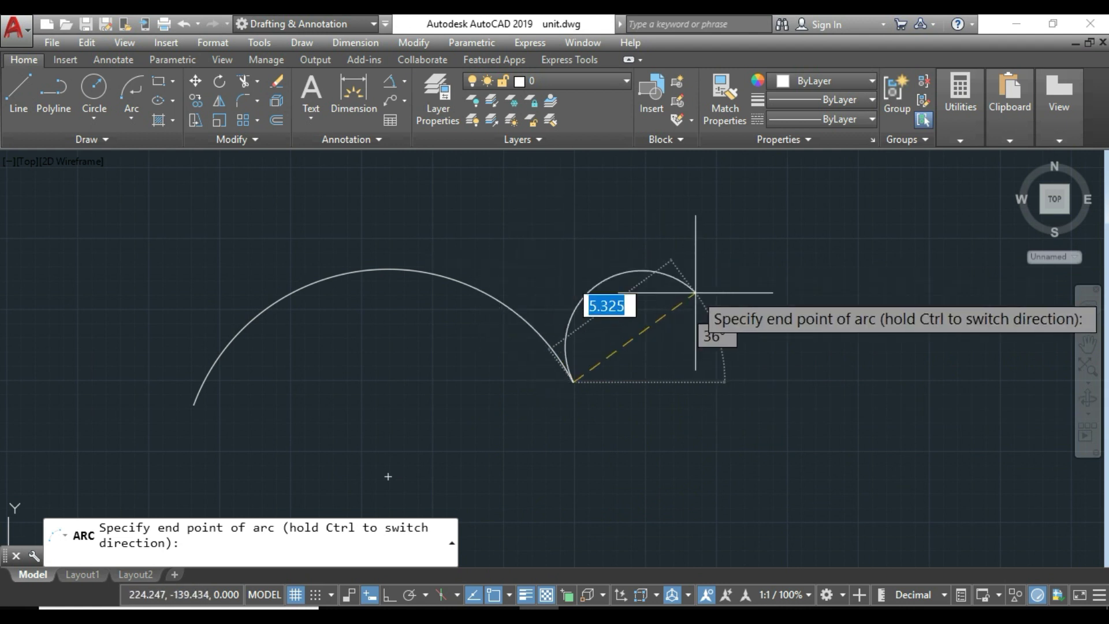
left_click(747, 294)
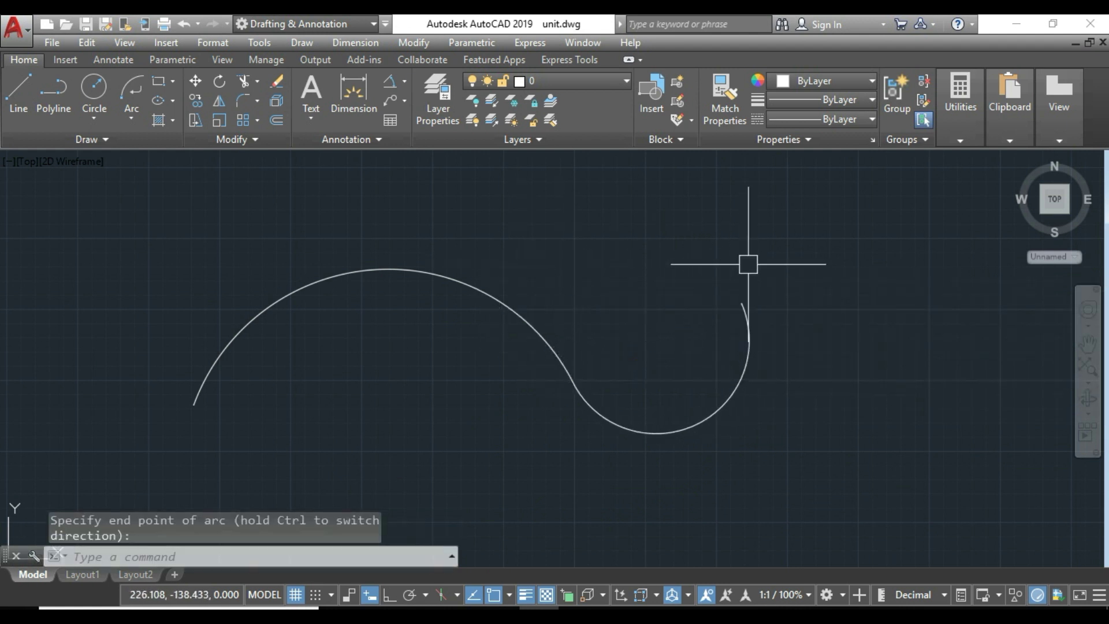
mouse_move(811, 297)
middle_mouse_down()
mouse_move(711, 318)
mouse_move(659, 304)
middle_mouse_up()
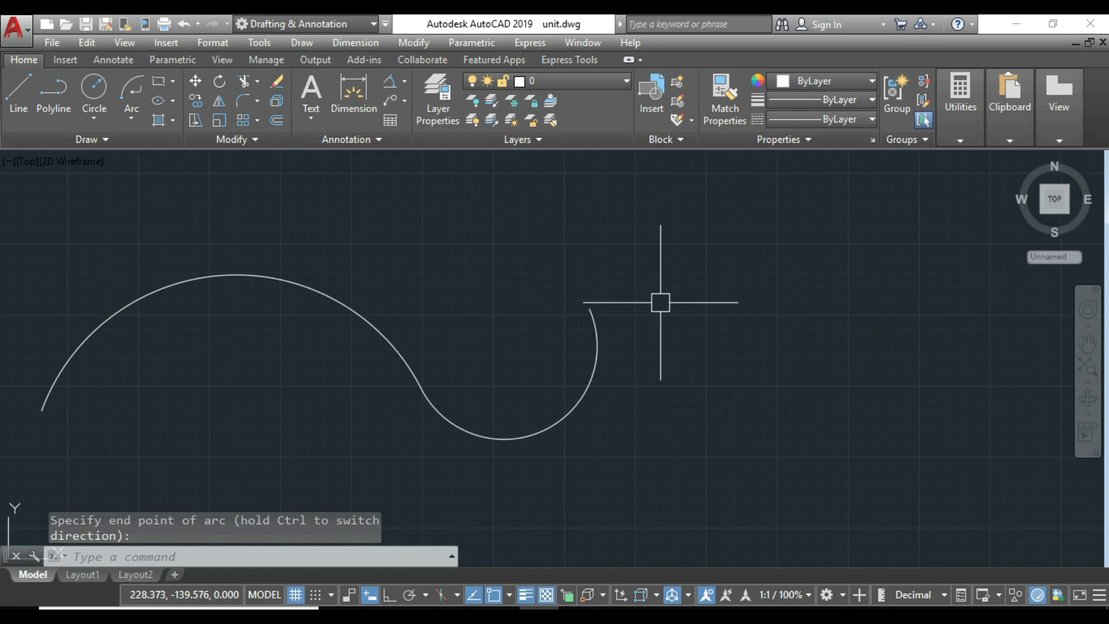
left_click(135, 124)
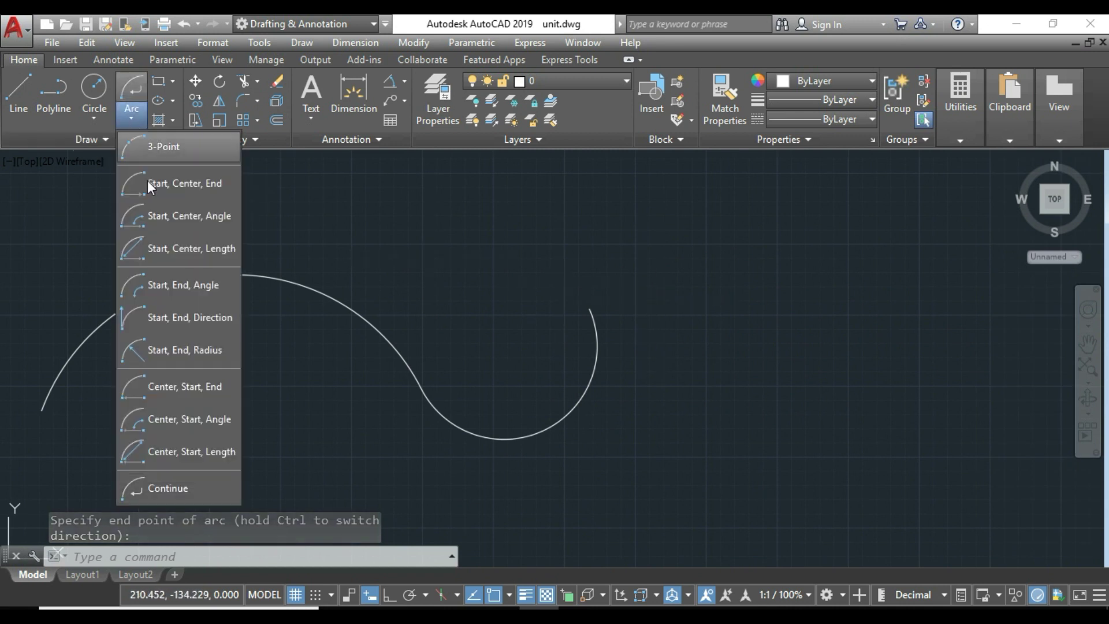
Extend the chain with three tangent continued arcs: rising, then upper right, then a curl.
left_click(160, 490)
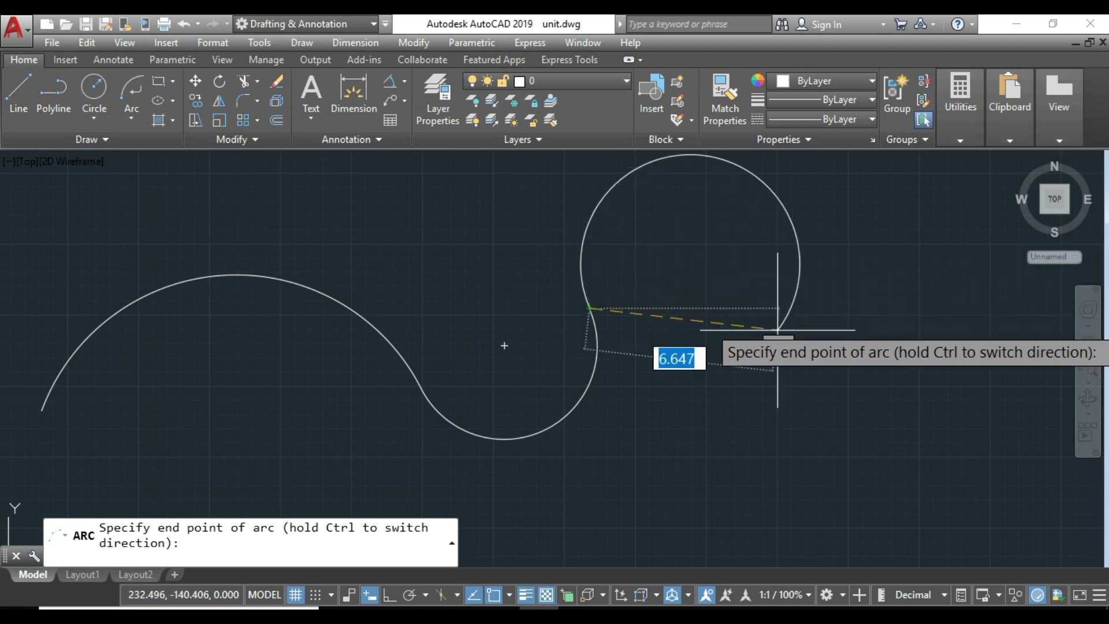
left_click(725, 230)
middle_click_drag(784, 271, 776, 295)
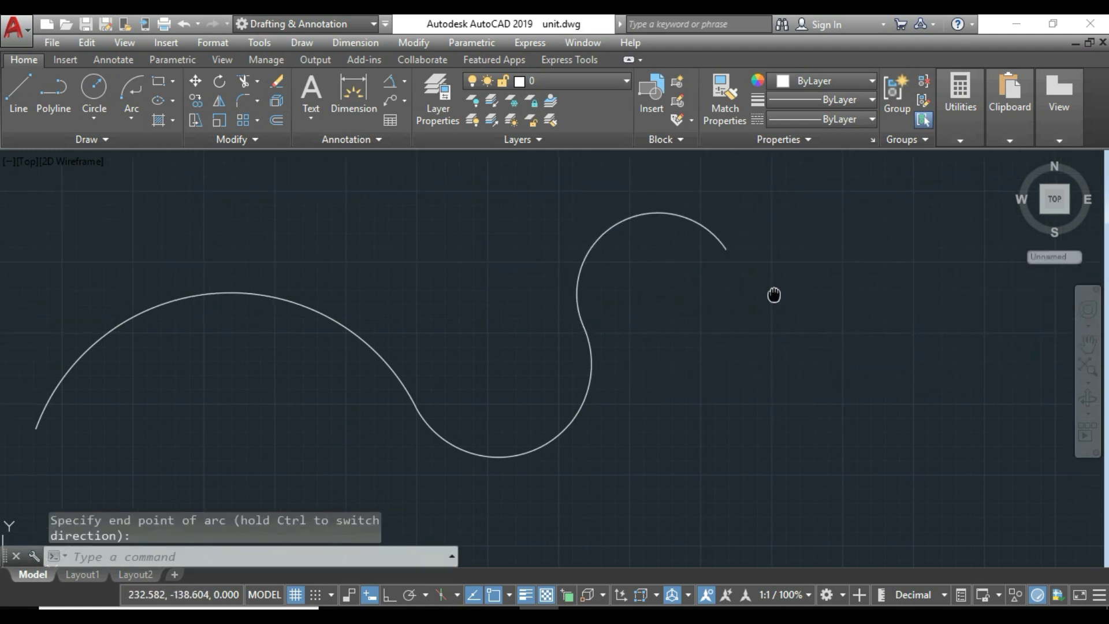
left_click(132, 120)
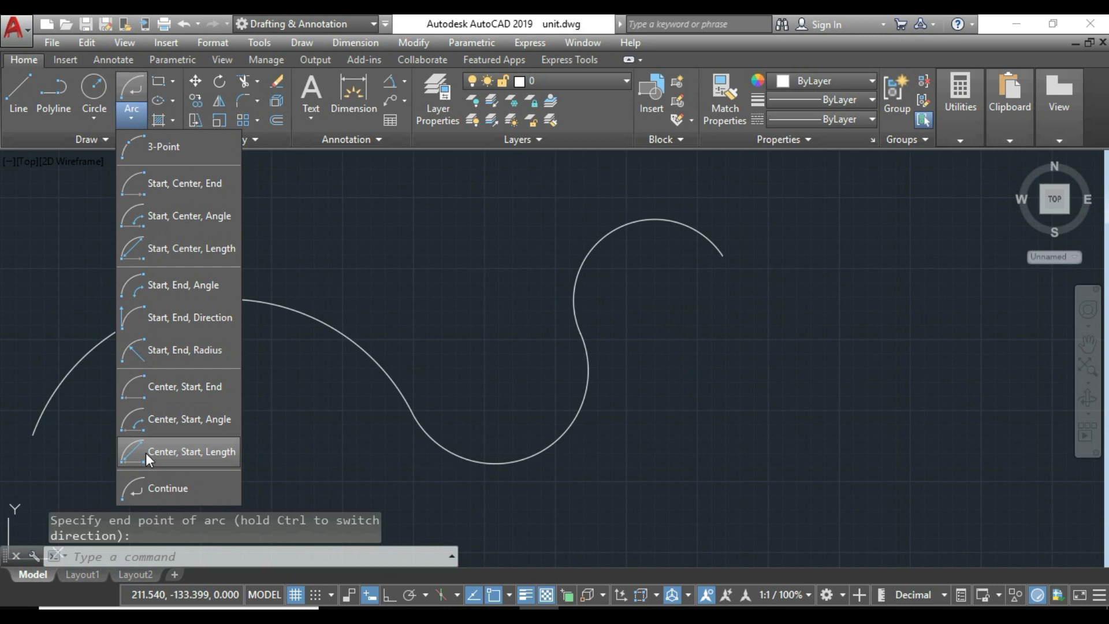
left_click(147, 488)
left_click(885, 235)
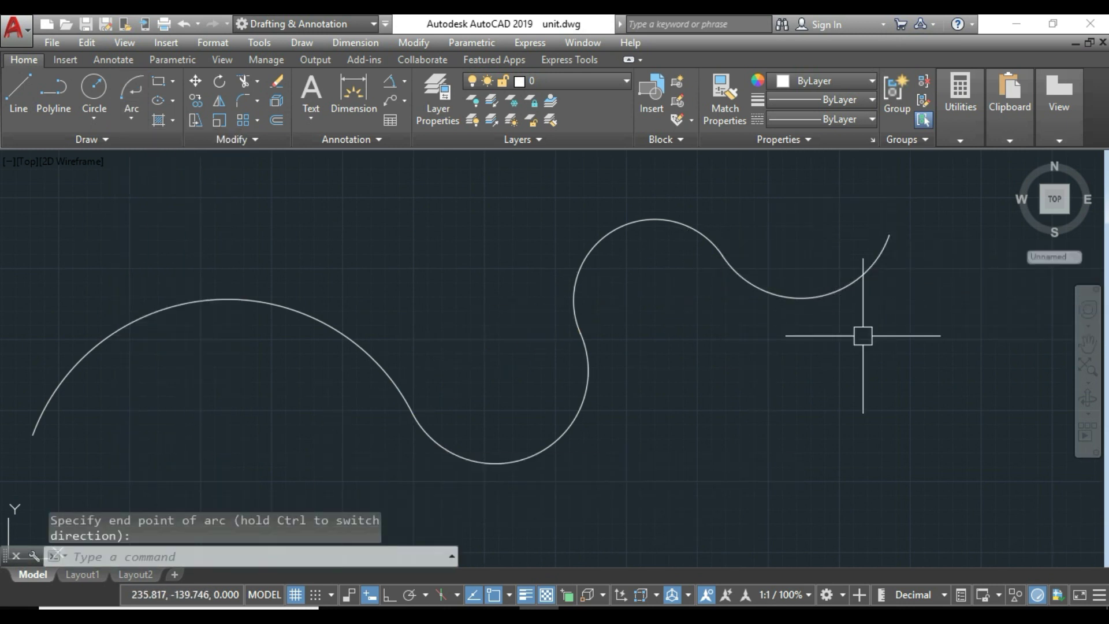
middle_click_drag(845, 360, 826, 354)
left_click(131, 119)
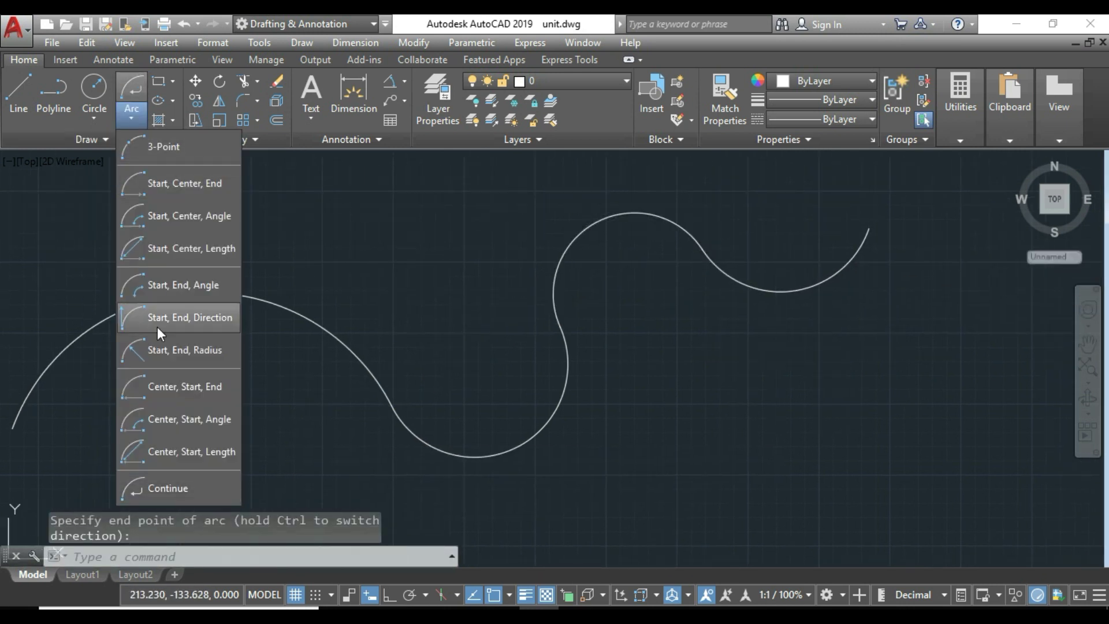
left_click(154, 488)
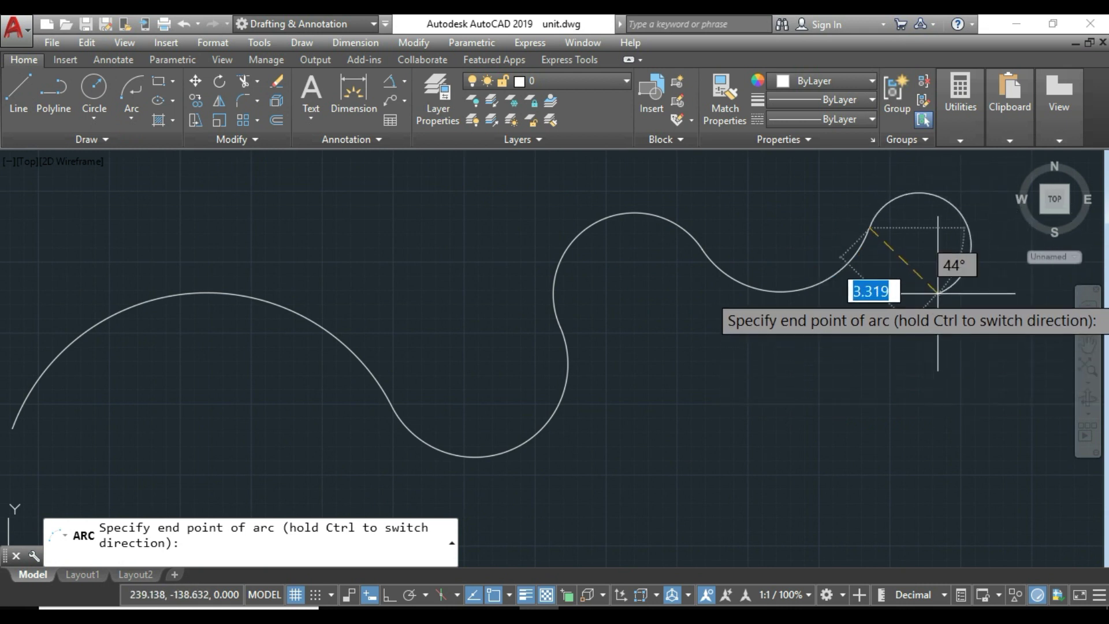
scroll(751, 386, "down", 1)
scroll(745, 385, "down", 1)
scroll(721, 387, "down", 1)
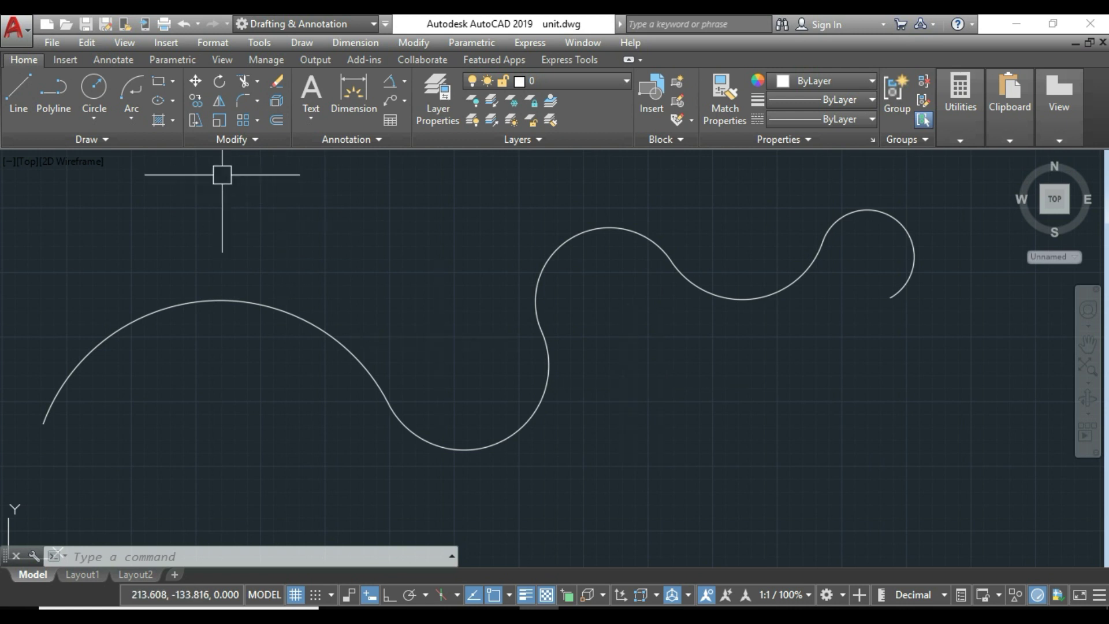
Draw a separate arch-shaped three-point arc below the wavy chain.
left_click(132, 119)
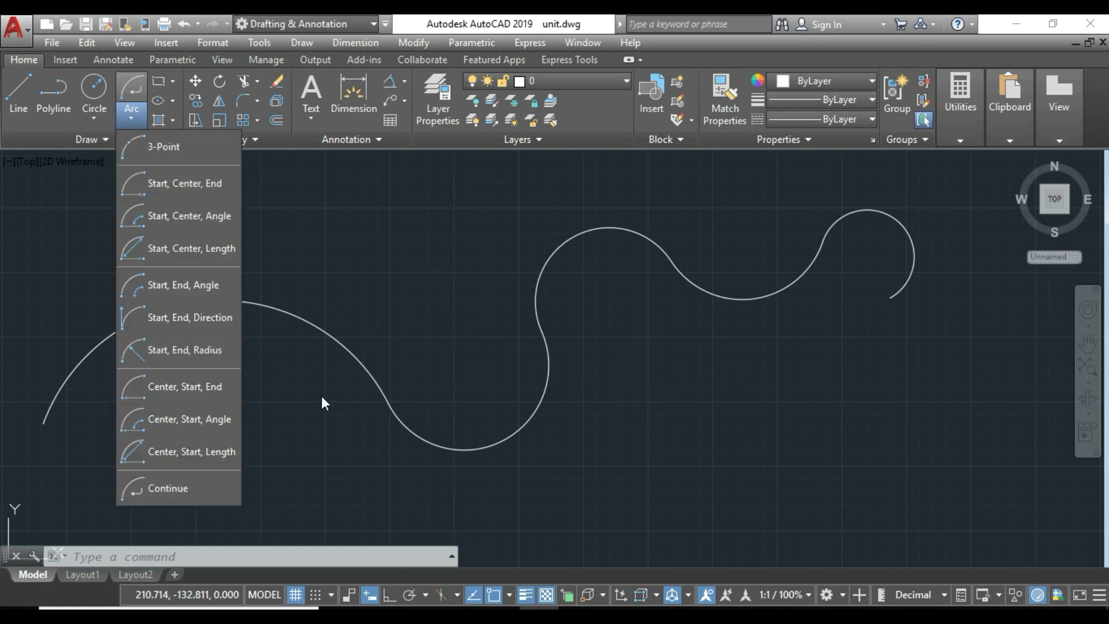
left_click(579, 22)
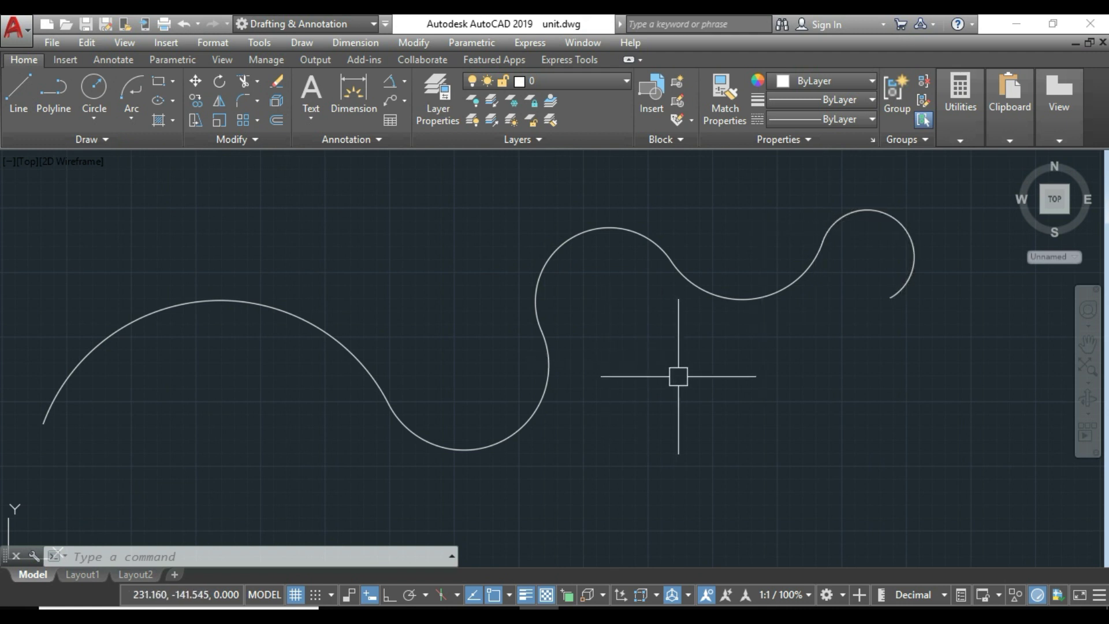
key("Return")
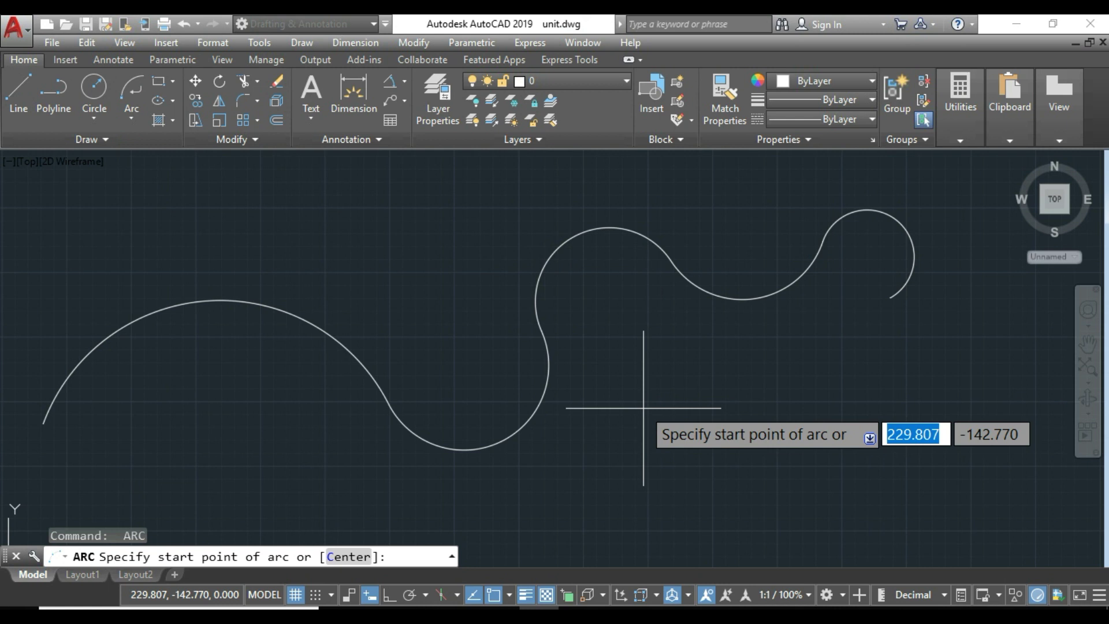
left_click(634, 453)
left_click(741, 365)
left_click(841, 420)
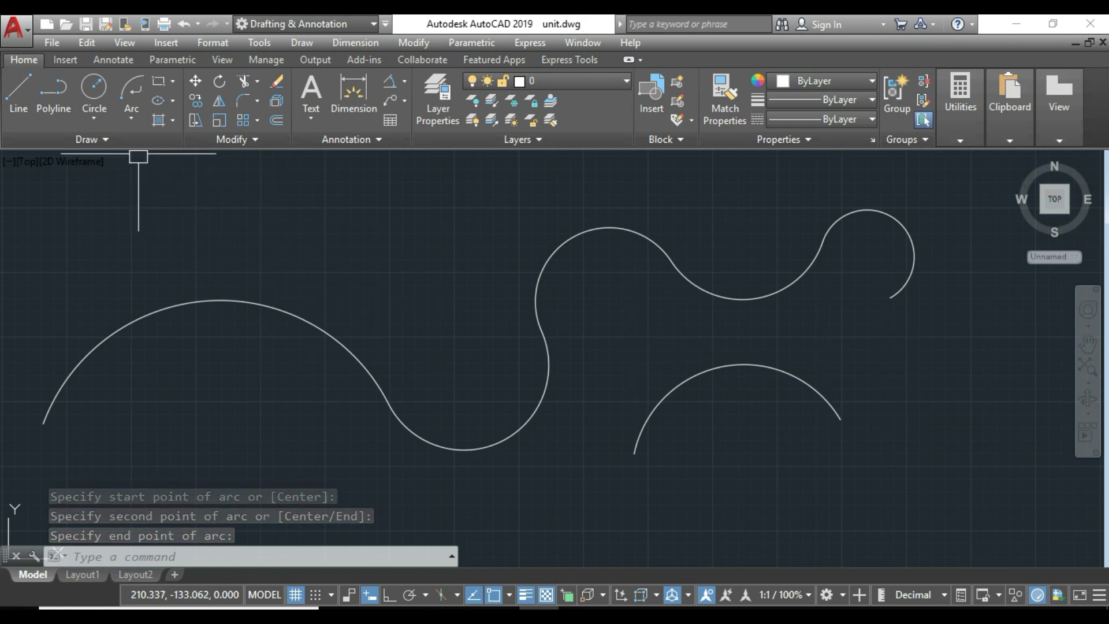
Pan the view left to an empty area of the drawing.
left_click(132, 119)
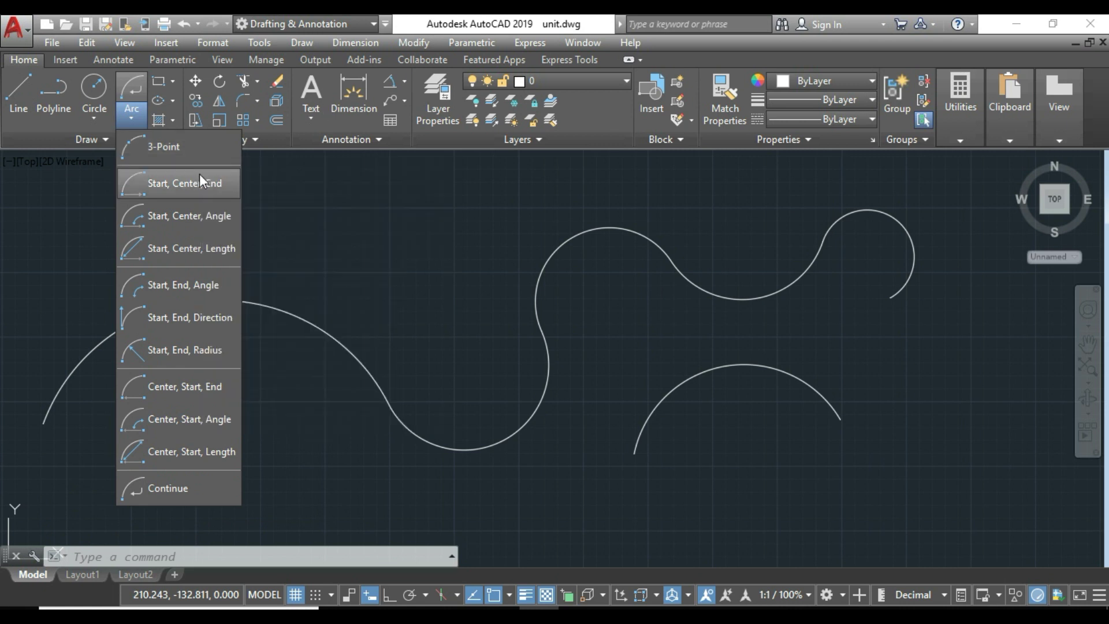
left_click(438, 22)
middle_click_drag(797, 310, 217, 339)
mouse_move(504, 342)
middle_mouse_down()
mouse_move(165, 348)
mouse_move(169, 362)
middle_mouse_up()
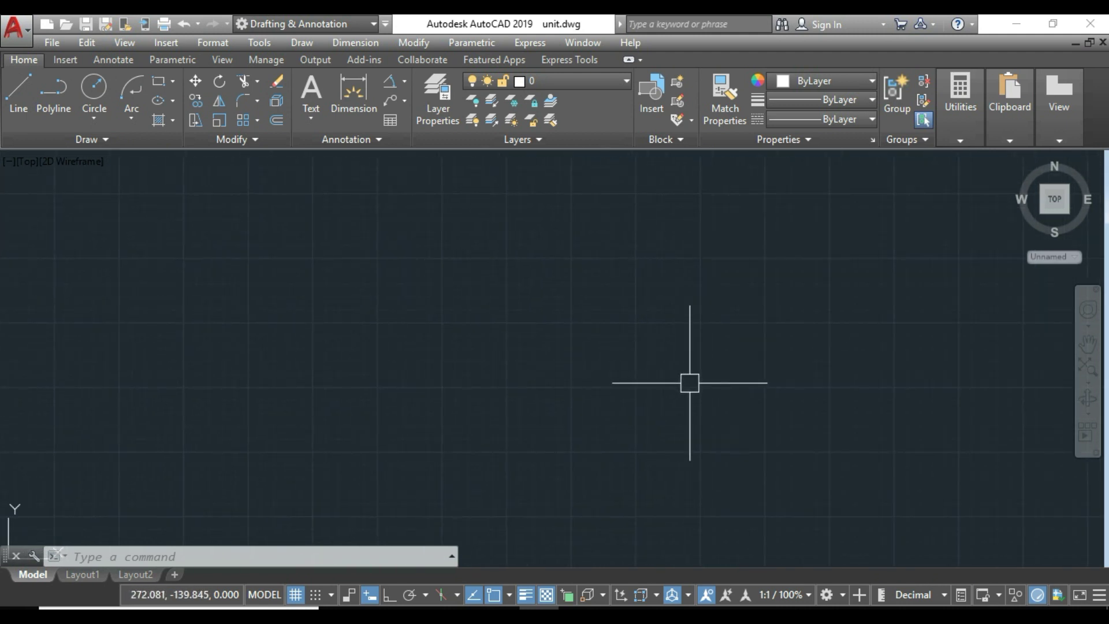